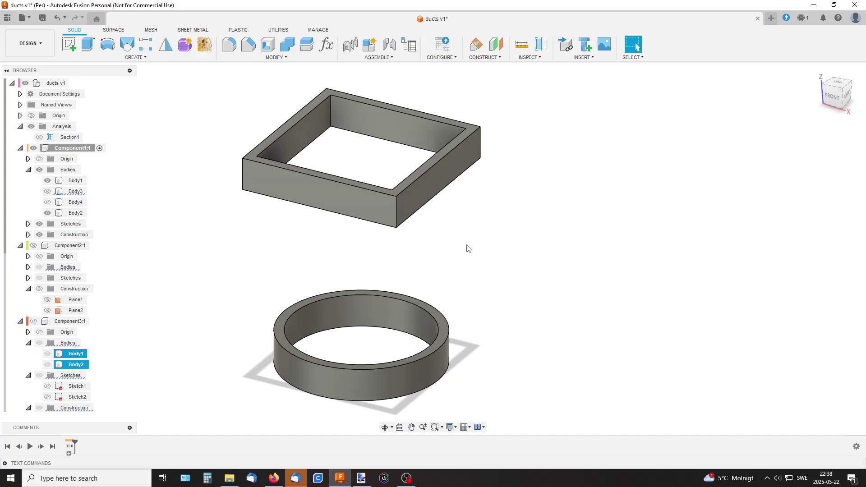
Try to loft from the circular ring's upper face to the square frame's lower face
{"action": "mouse_move", "coordinate": [469, 249]}
{"action": "middle_mouse_down"}
{"action": "mouse_move", "coordinate": [484, 248]}
{"action": "mouse_move", "coordinate": [468, 224]}
{"action": "mouse_move", "coordinate": [470, 239]}
{"action": "middle_mouse_up"}
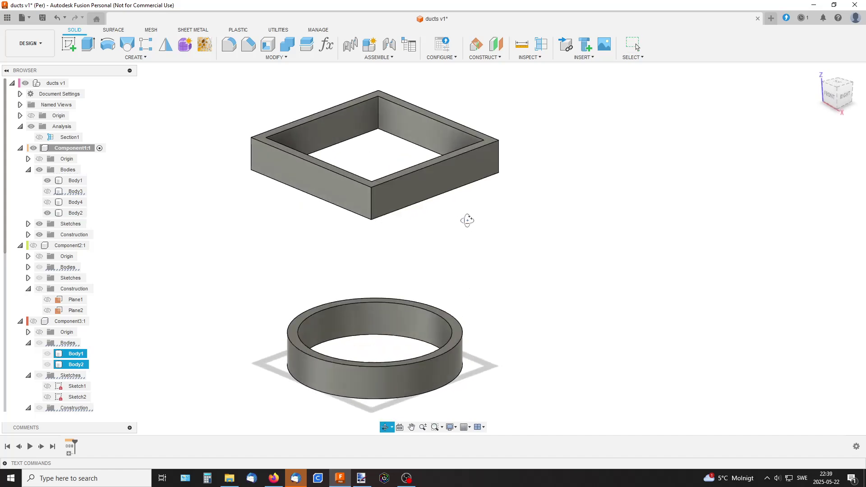
{"action": "middle_click_drag", "start_coordinate": [475, 222], "coordinate": [436, 226]}
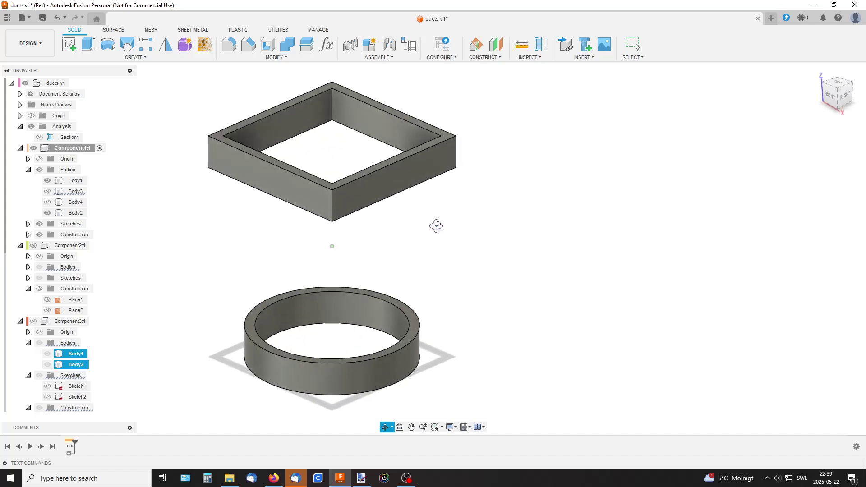
{"action": "left_click", "coordinate": [129, 44]}
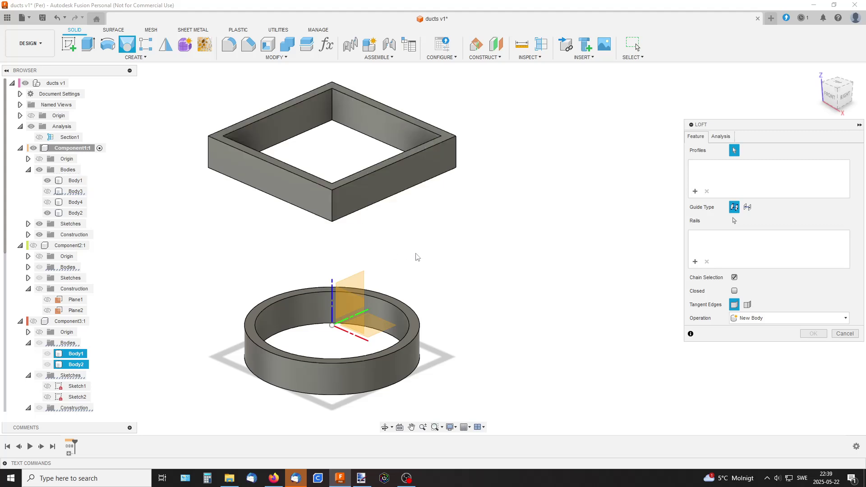
{"action": "middle_click_drag", "start_coordinate": [459, 185], "coordinate": [459, 201], "text": "shift"}
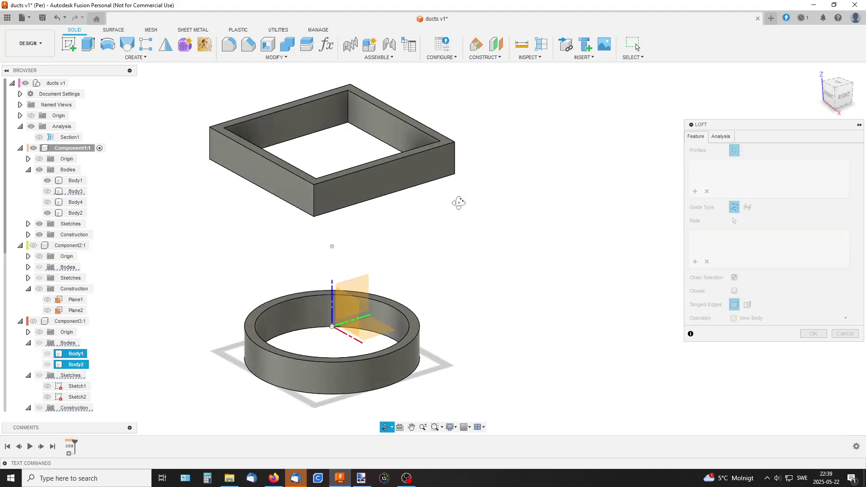
{"action": "left_click", "coordinate": [415, 315]}
{"action": "middle_click_drag", "start_coordinate": [455, 272], "coordinate": [460, 203], "text": "shift"}
{"action": "left_click", "coordinate": [449, 163]}
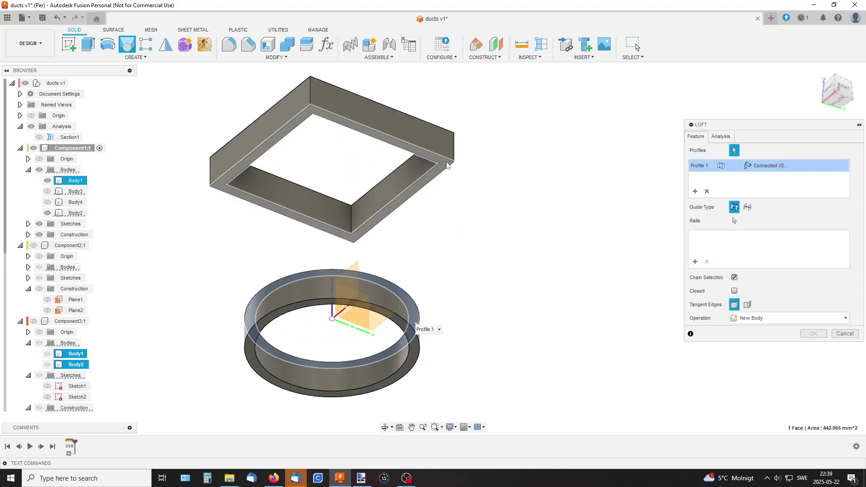
{"action": "middle_click_drag", "start_coordinate": [512, 166], "coordinate": [513, 195], "text": "shift"}
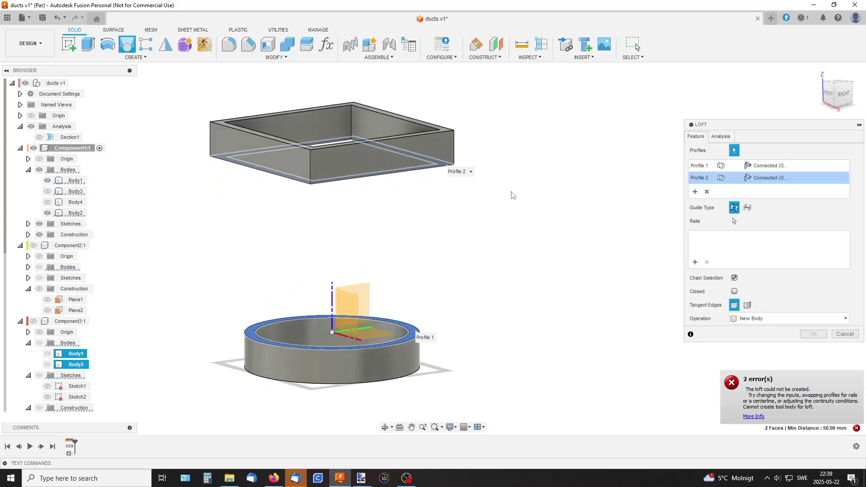
{"action": "left_click", "coordinate": [758, 418]}
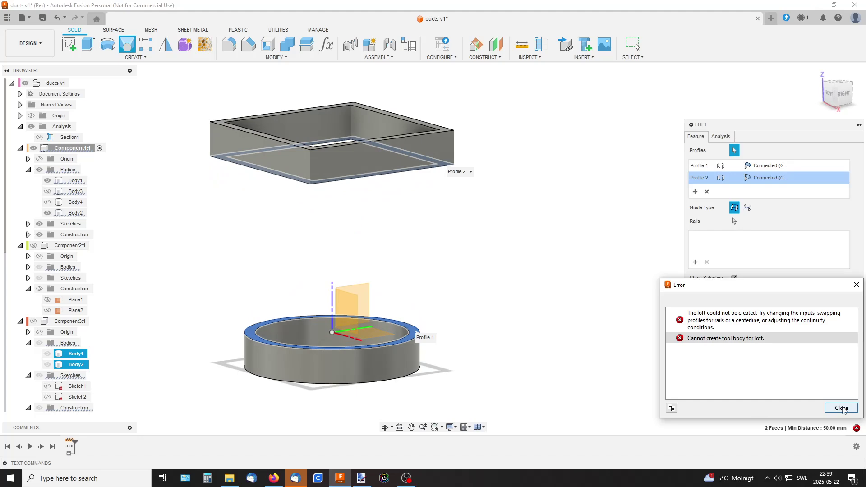
{"action": "left_click", "coordinate": [841, 408]}
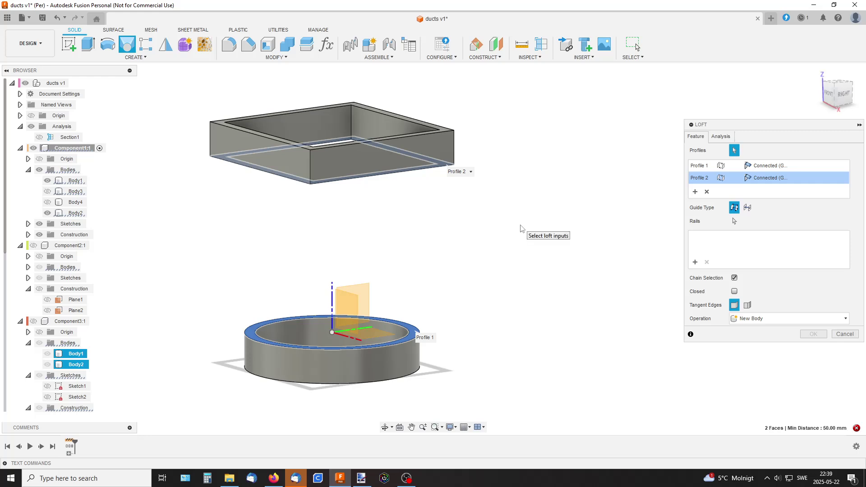
{"action": "left_click", "coordinate": [845, 335]}
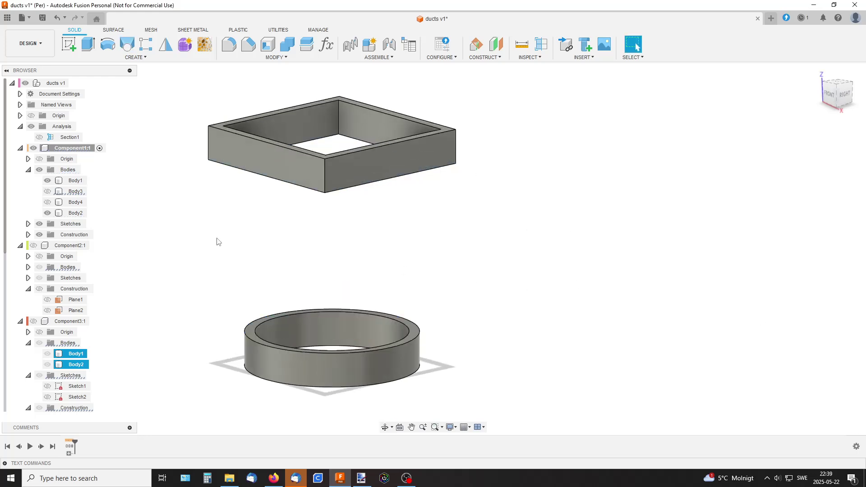
Show Body3 and Body4, and loft the solid disc's upper face to the square block's lower face as a Join
{"action": "left_click", "coordinate": [47, 192]}
{"action": "left_click", "coordinate": [47, 203]}
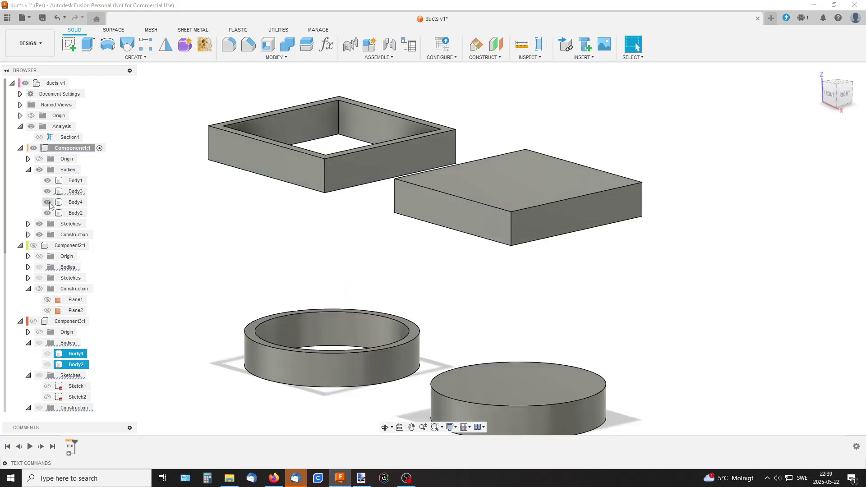
{"action": "middle_click_drag", "start_coordinate": [556, 273], "coordinate": [545, 246], "text": "shift"}
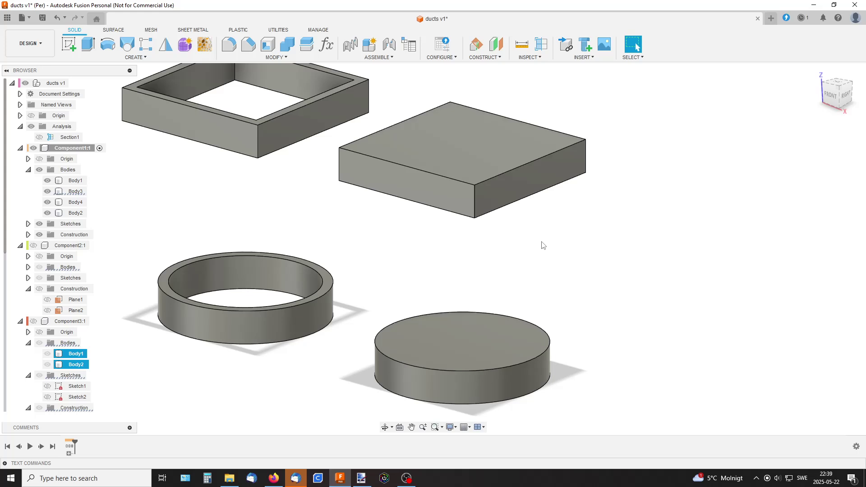
{"action": "left_click", "coordinate": [127, 45]}
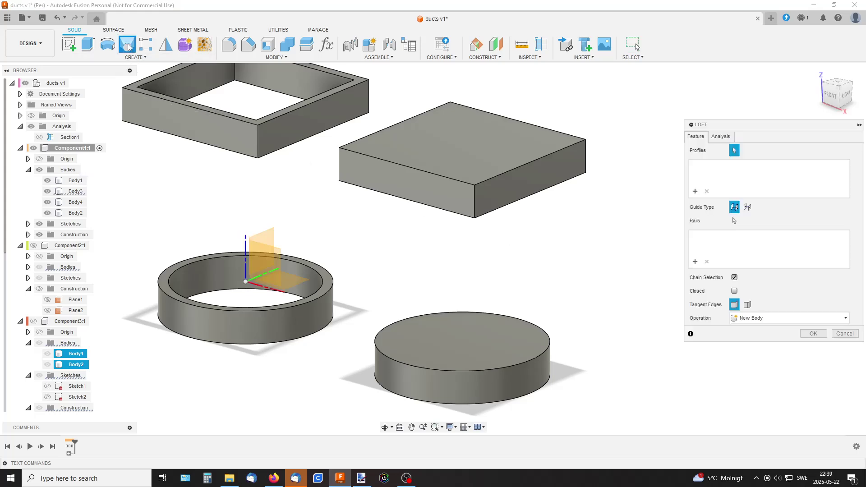
{"action": "left_click", "coordinate": [461, 340]}
{"action": "middle_click_drag", "start_coordinate": [451, 340], "coordinate": [482, 113], "text": "shift"}
{"action": "left_click", "coordinate": [481, 114]}
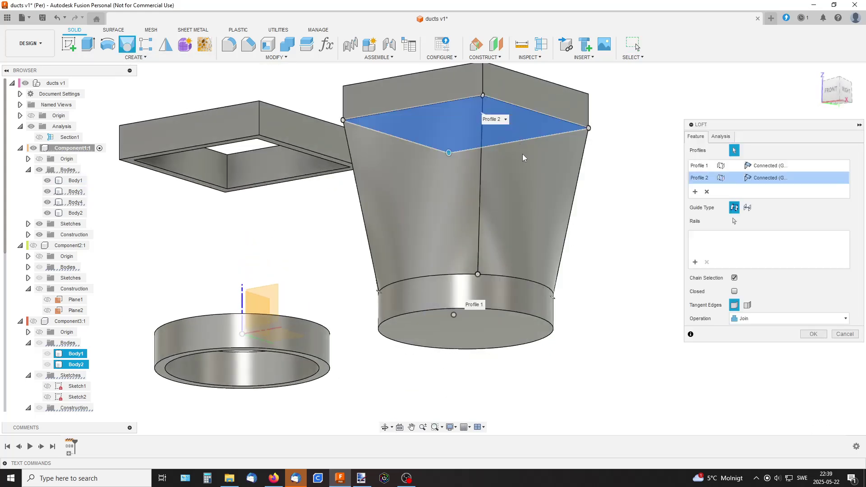
{"action": "middle_click_drag", "start_coordinate": [595, 171], "coordinate": [597, 200], "text": "shift"}
{"action": "middle_click_drag", "start_coordinate": [502, 94], "coordinate": [546, 128]}
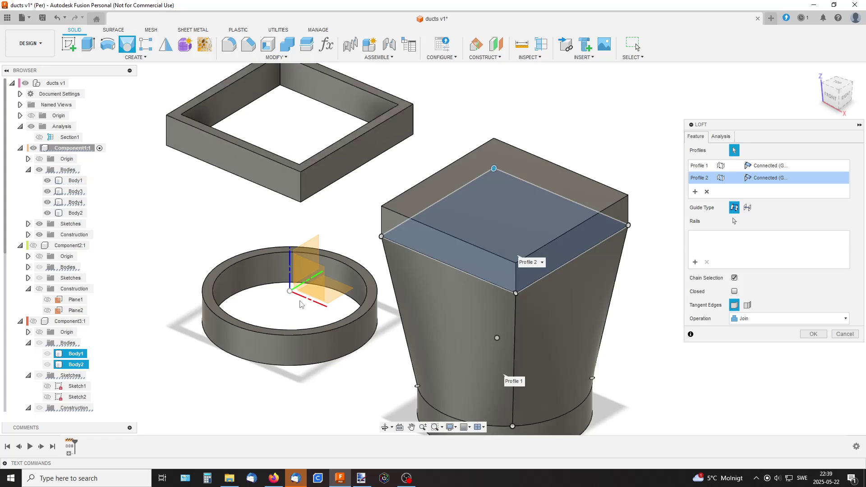
{"action": "middle_click_drag", "start_coordinate": [601, 152], "coordinate": [570, 121]}
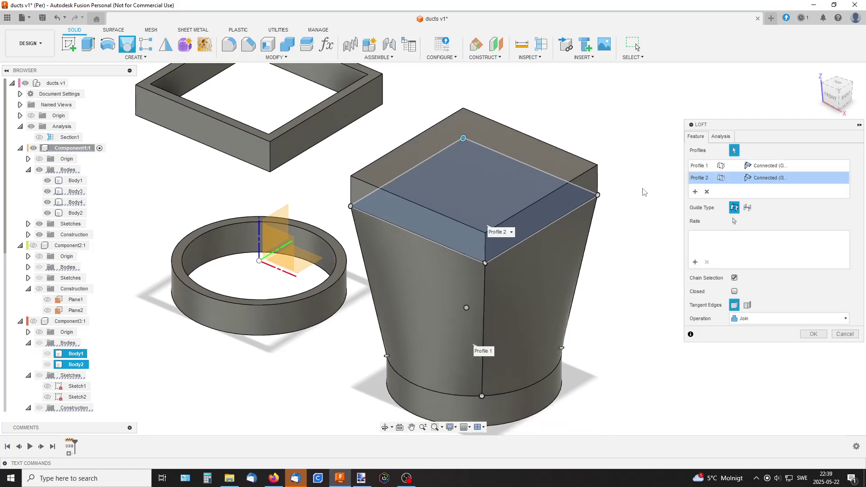
{"action": "left_click", "coordinate": [811, 334]}
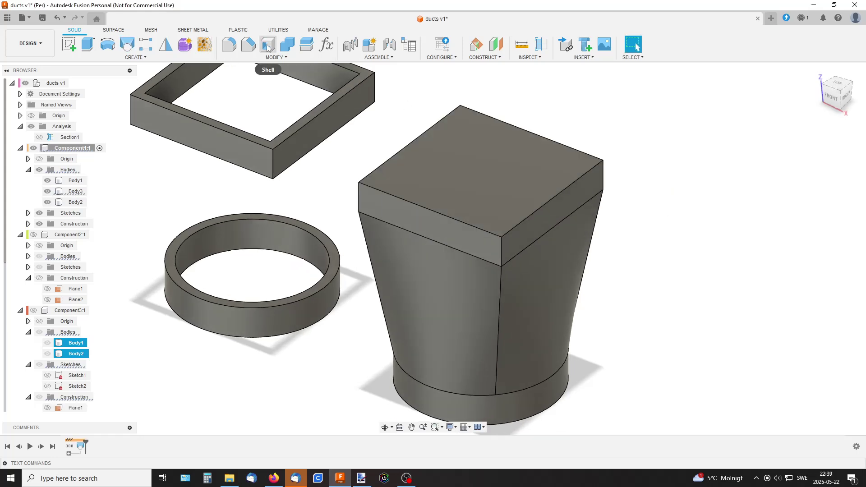
{"action": "left_click", "coordinate": [273, 57]}
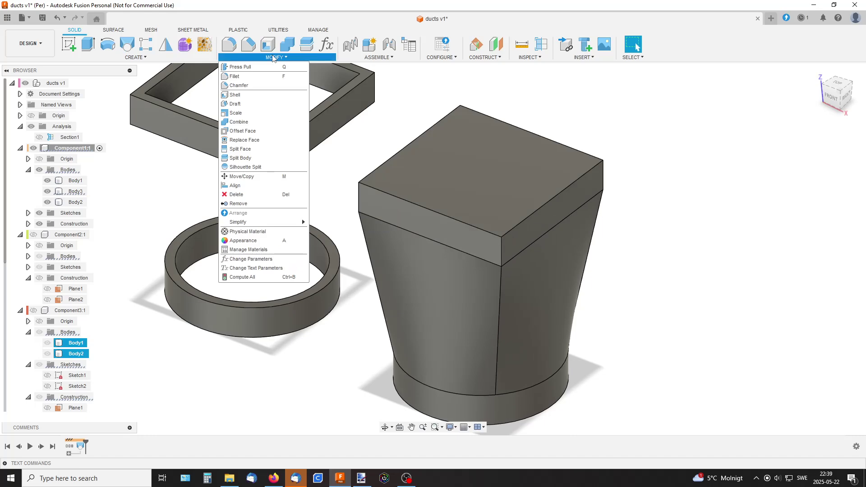
{"action": "left_click", "coordinate": [252, 95]}
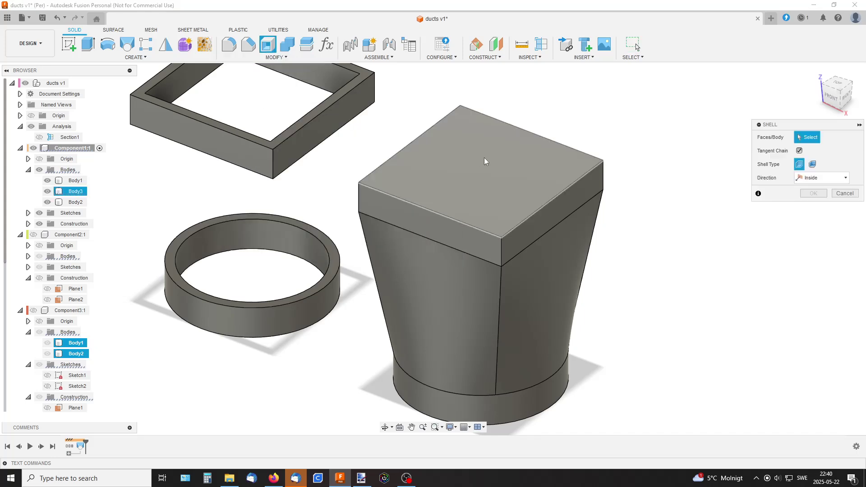
{"action": "left_click", "coordinate": [470, 167]}
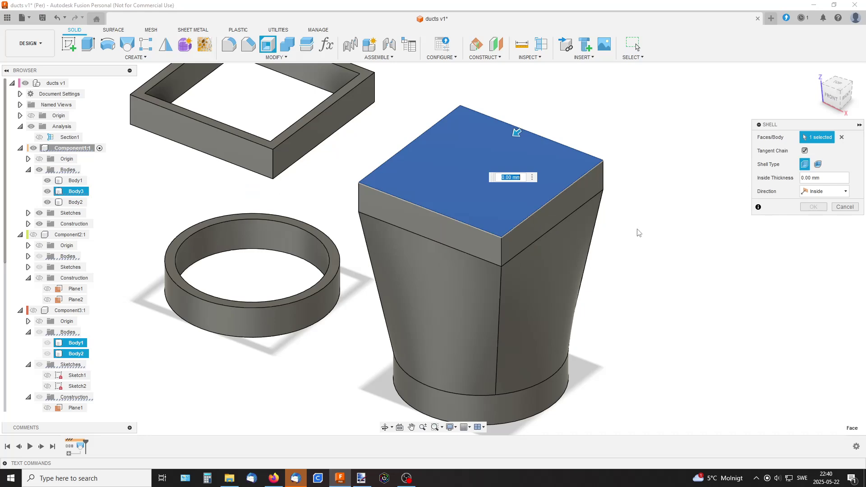
{"action": "middle_click_drag", "start_coordinate": [638, 233], "coordinate": [625, 176], "text": "shift"}
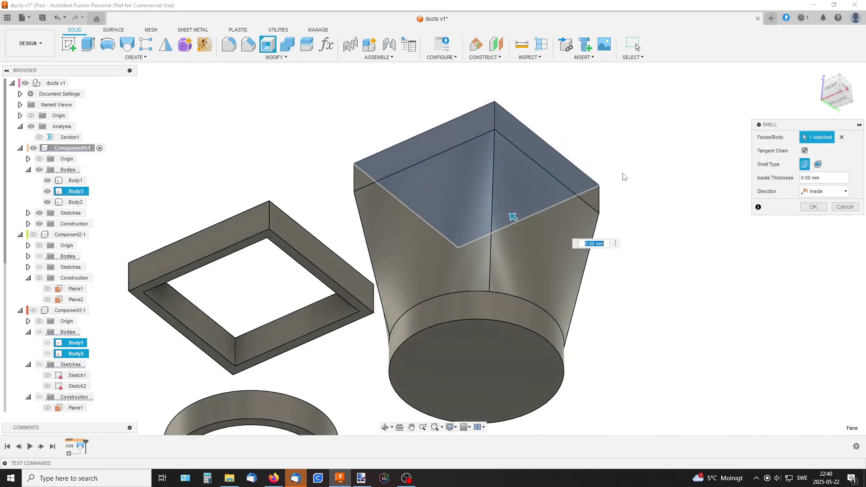
{"action": "key", "text": "Escape"}
{"action": "left_click", "coordinate": [491, 359]}
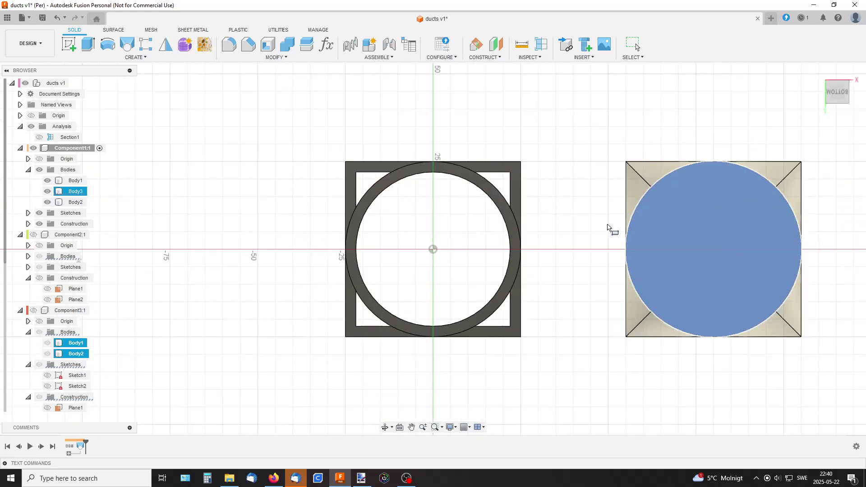
{"action": "mouse_move", "coordinate": [608, 162]}
{"action": "middle_mouse_down", "text": "shift"}
{"action": "mouse_move", "coordinate": [567, 197]}
{"action": "mouse_move", "coordinate": [585, 202]}
{"action": "mouse_move", "coordinate": [384, 159]}
{"action": "middle_mouse_up", "text": "shift"}
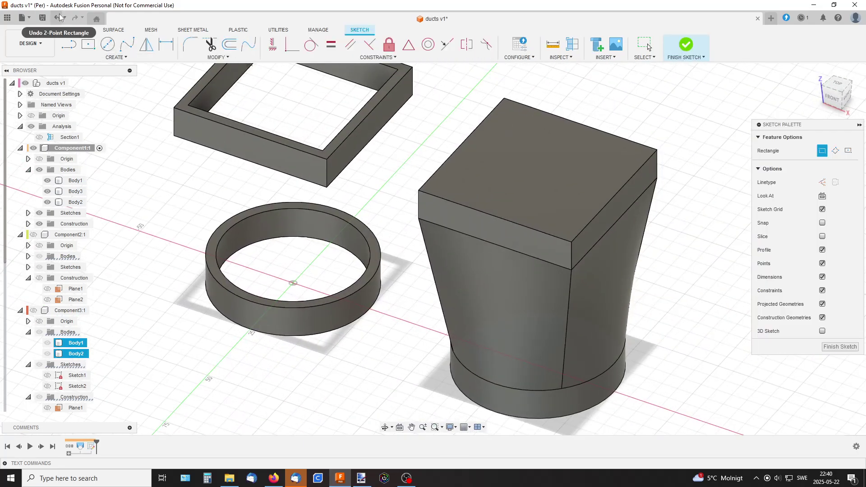
{"action": "key", "text": "Escape"}
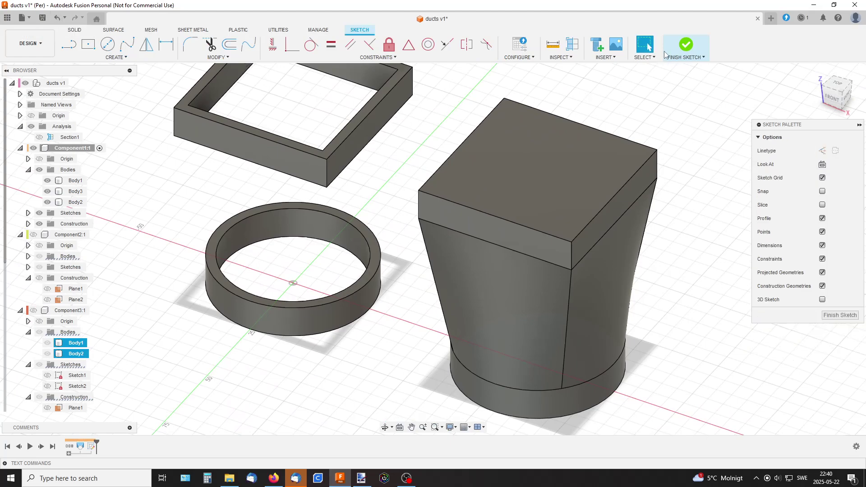
{"action": "left_click", "coordinate": [57, 18]}
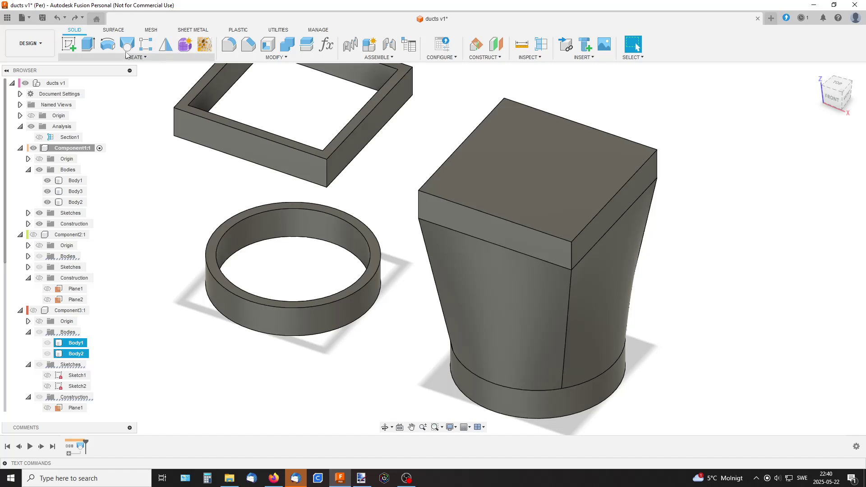
Shell the lofted duct inward with a 3 mm thickness, opening its square upper face and circular lower face
{"action": "left_click", "coordinate": [281, 47]}
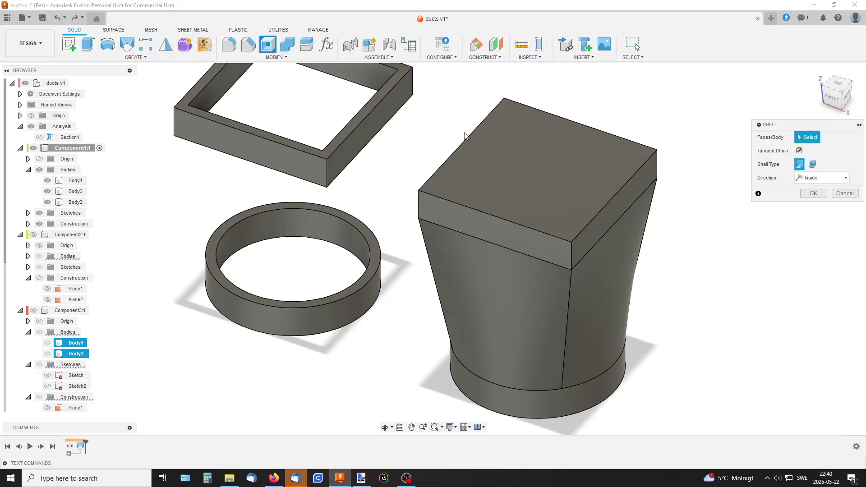
{"action": "left_click", "coordinate": [533, 167]}
{"action": "middle_click_drag", "start_coordinate": [650, 194], "coordinate": [618, 183], "text": "shift"}
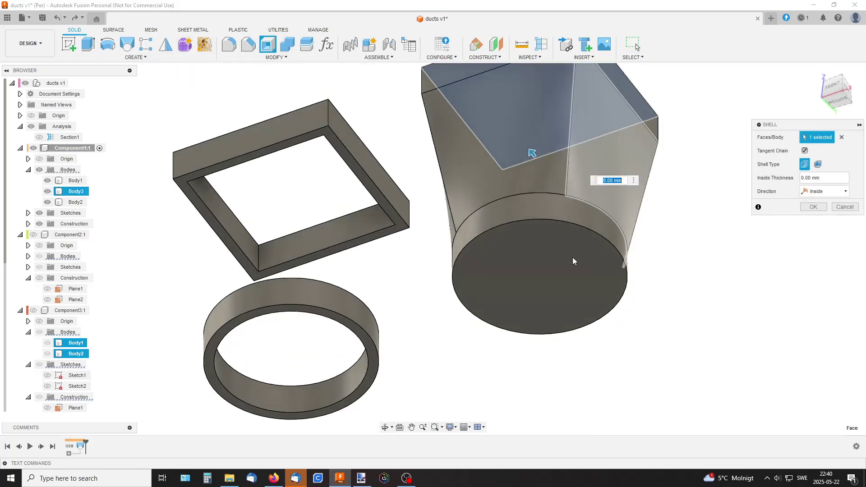
{"action": "left_click", "coordinate": [600, 252]}
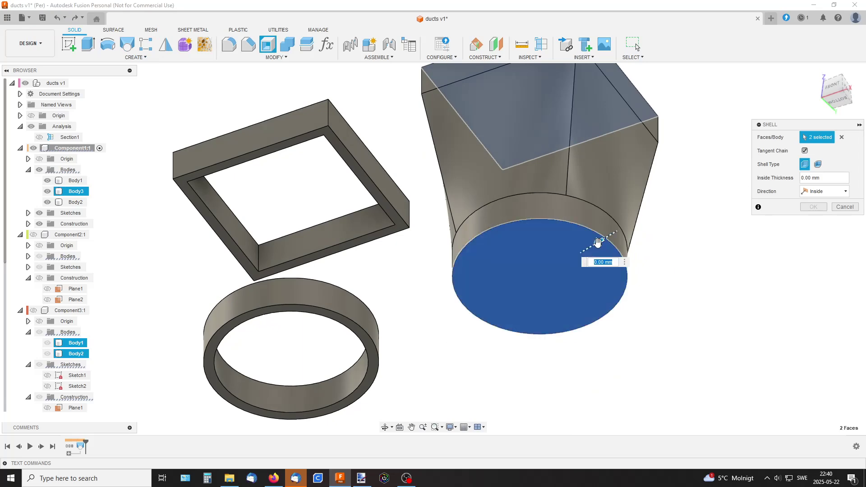
{"action": "left_click_drag", "start_coordinate": [598, 243], "coordinate": [585, 248]}
{"action": "left_click_drag", "start_coordinate": [823, 179], "coordinate": [780, 180]}
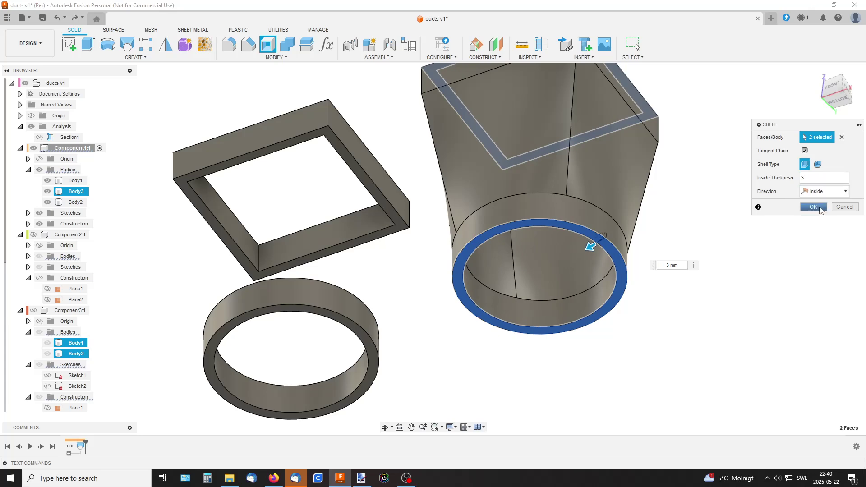
{"action": "left_click", "coordinate": [813, 207]}
{"action": "middle_click_drag", "start_coordinate": [733, 180], "coordinate": [728, 204], "text": "shift"}
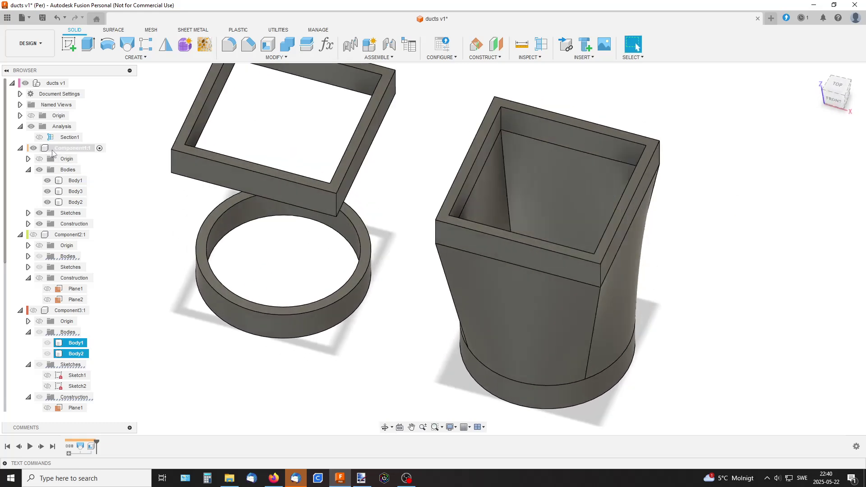
Hide Component1, and show and activate Component2
{"action": "left_click", "coordinate": [33, 148]}
{"action": "left_click", "coordinate": [34, 234]}
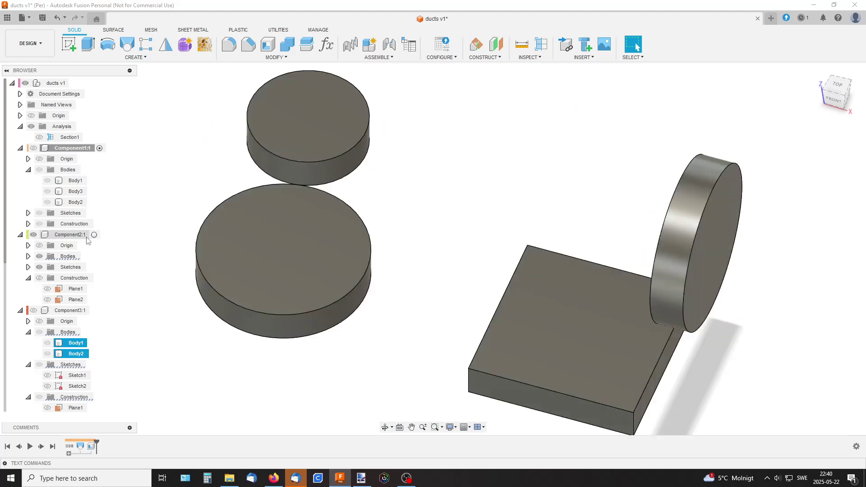
{"action": "middle_click_drag", "start_coordinate": [415, 154], "coordinate": [426, 160], "text": "shift"}
{"action": "middle_click_drag", "start_coordinate": [361, 169], "coordinate": [492, 139], "text": "shift"}
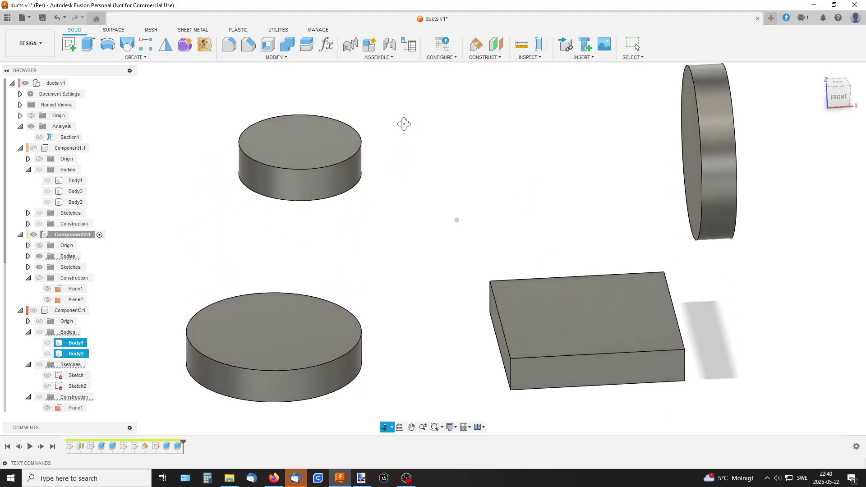
Start a loft from the small upper disc's lower face to the large lower disc's upper face
{"action": "middle_click_drag", "start_coordinate": [452, 192], "coordinate": [463, 140], "text": "shift"}
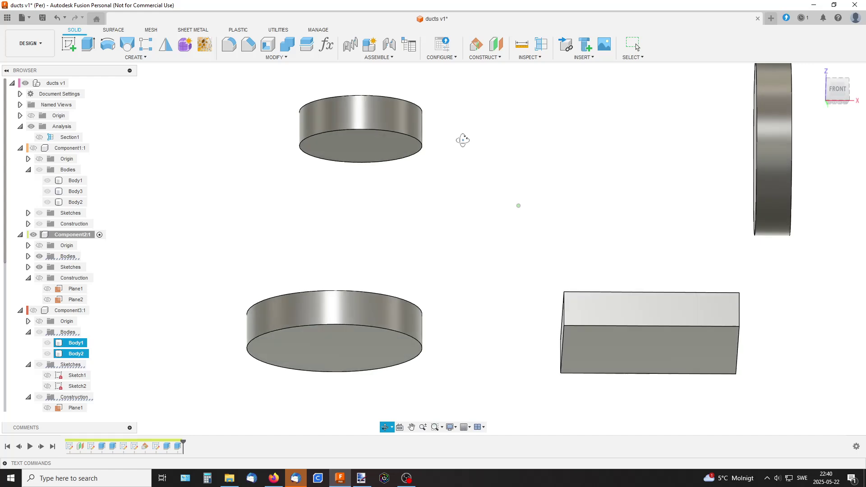
{"action": "left_click", "coordinate": [128, 45]}
{"action": "left_click", "coordinate": [364, 149]}
{"action": "middle_click_drag", "start_coordinate": [462, 139], "coordinate": [461, 169], "text": "shift"}
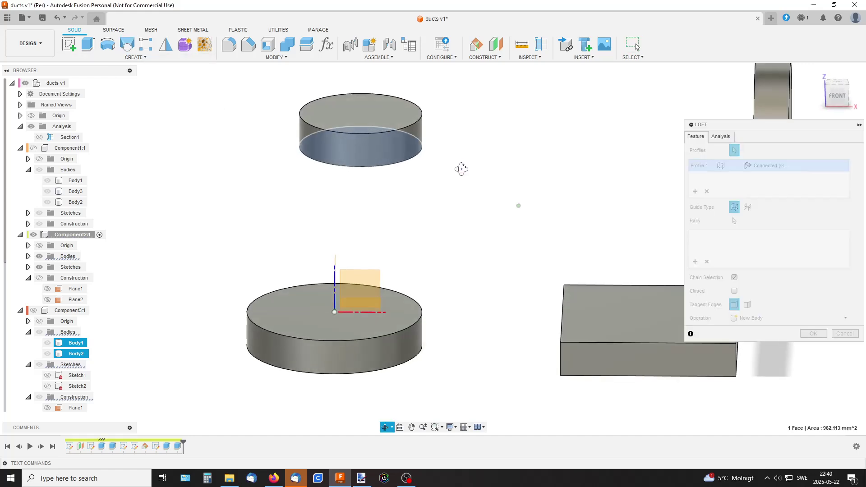
{"action": "left_click", "coordinate": [299, 305]}
{"action": "middle_click_drag", "start_coordinate": [486, 217], "coordinate": [471, 172], "text": "shift"}
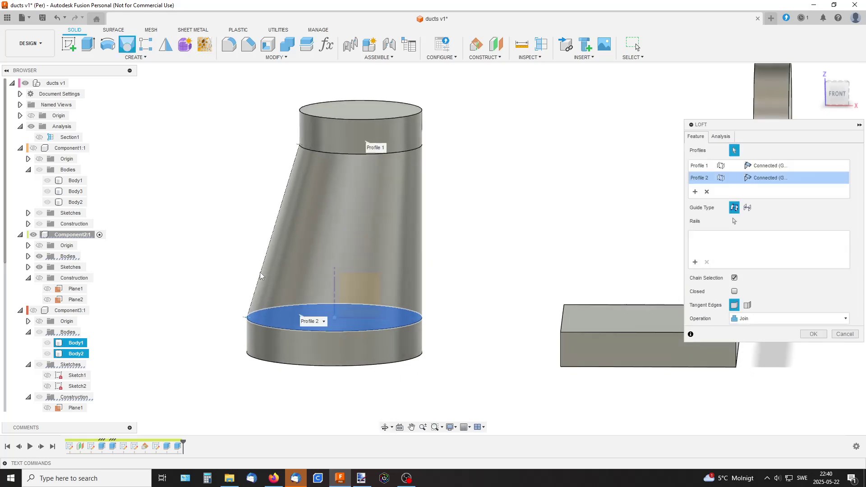
Set both loft profiles to Curvature (G2) continuity and create the loft between the two discs as a Join
{"action": "left_click", "coordinate": [769, 180]}
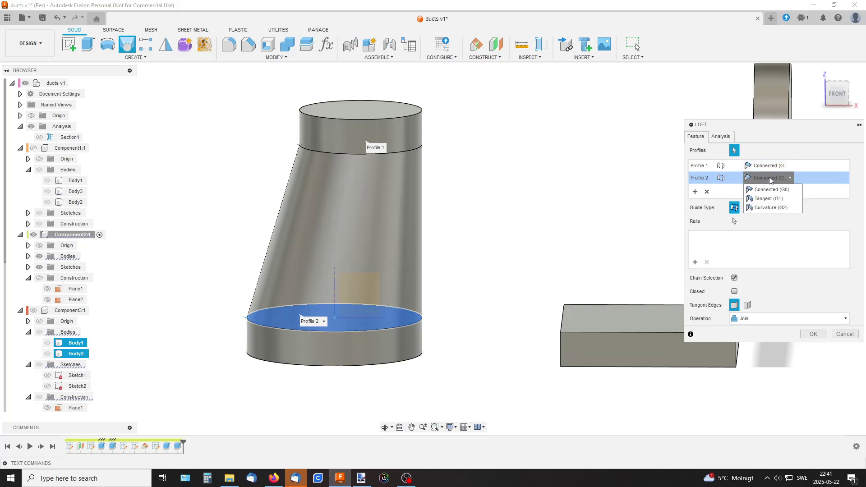
{"action": "left_click", "coordinate": [772, 208]}
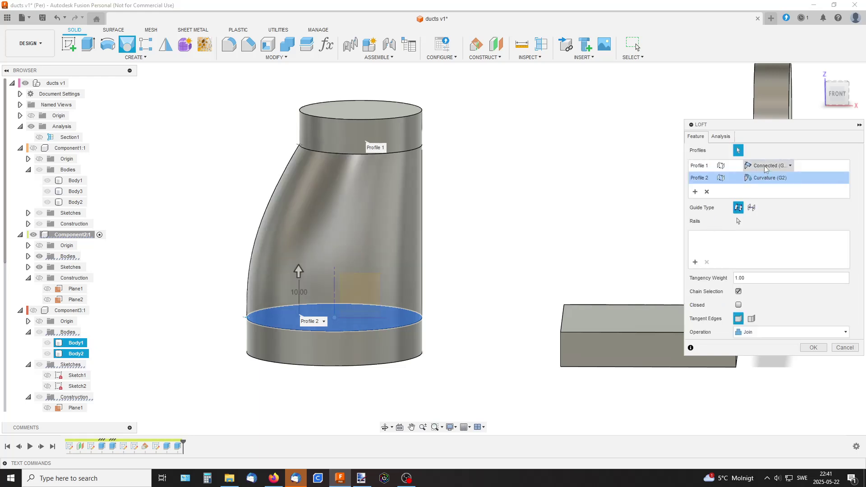
{"action": "left_click", "coordinate": [768, 166]}
{"action": "left_click", "coordinate": [762, 194]}
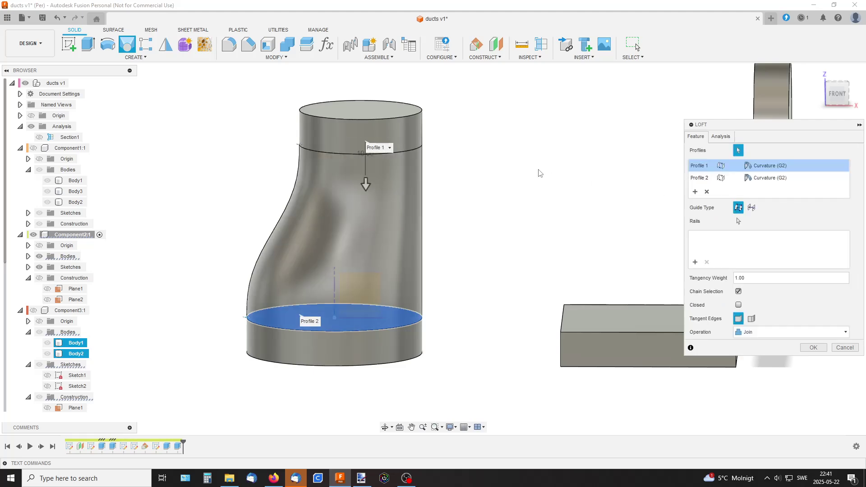
{"action": "middle_click_drag", "start_coordinate": [493, 141], "coordinate": [494, 149], "text": "shift"}
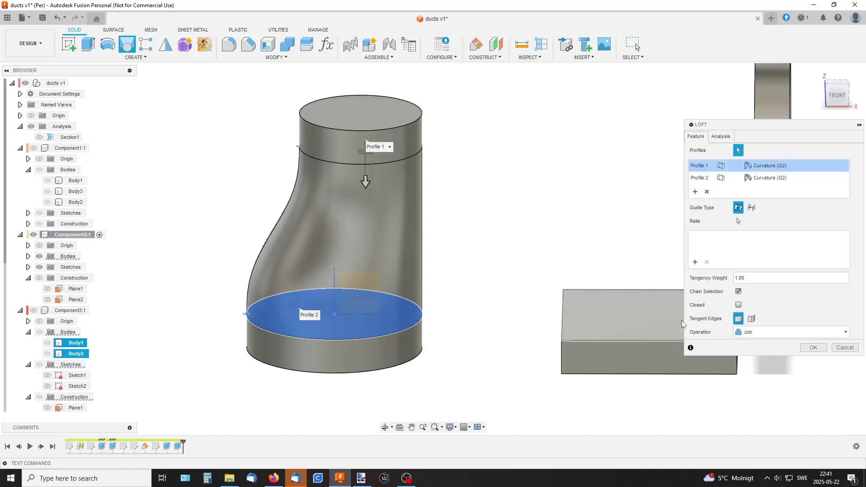
{"action": "left_click", "coordinate": [814, 347]}
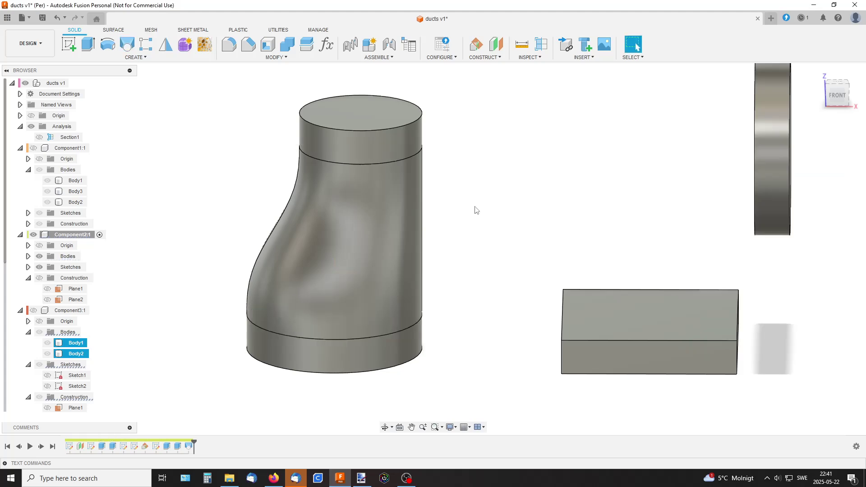
Shell the round duct inward with a thickness of about 3.669 mm, opening both circular end faces
{"action": "left_click", "coordinate": [269, 45]}
{"action": "left_click", "coordinate": [357, 108]}
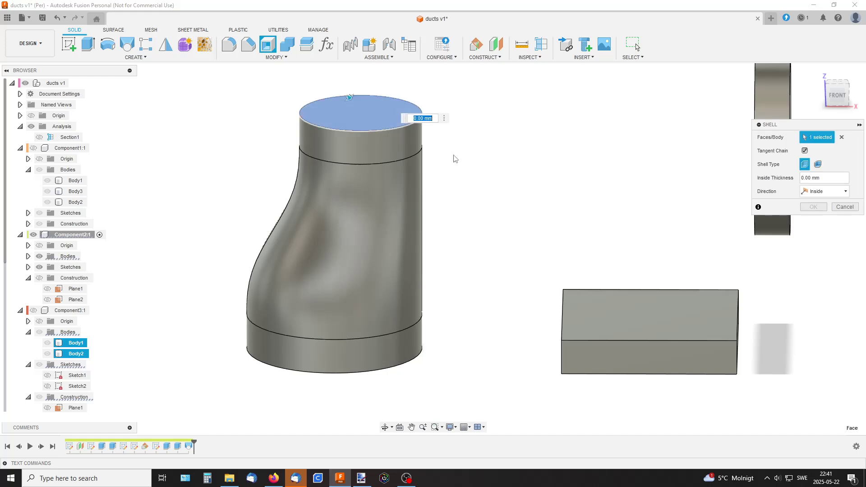
{"action": "middle_click_drag", "start_coordinate": [465, 184], "coordinate": [451, 196], "text": "shift"}
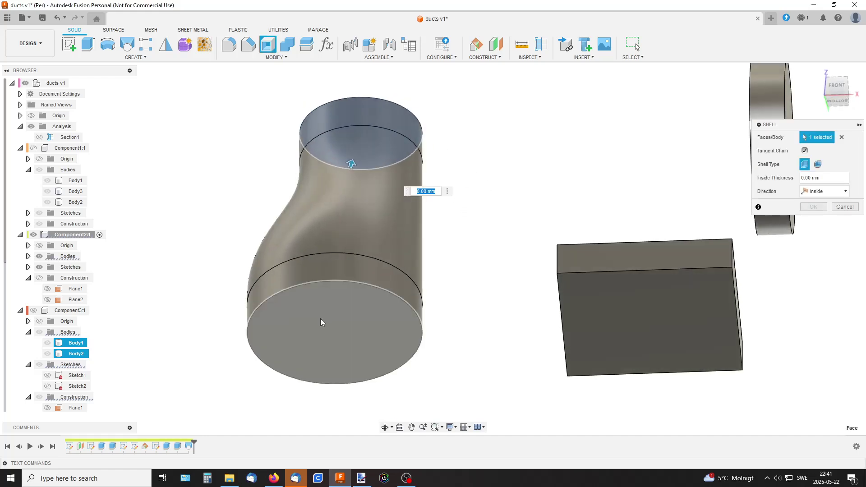
{"action": "left_click", "coordinate": [339, 311]}
{"action": "left_click_drag", "start_coordinate": [295, 290], "coordinate": [302, 297]}
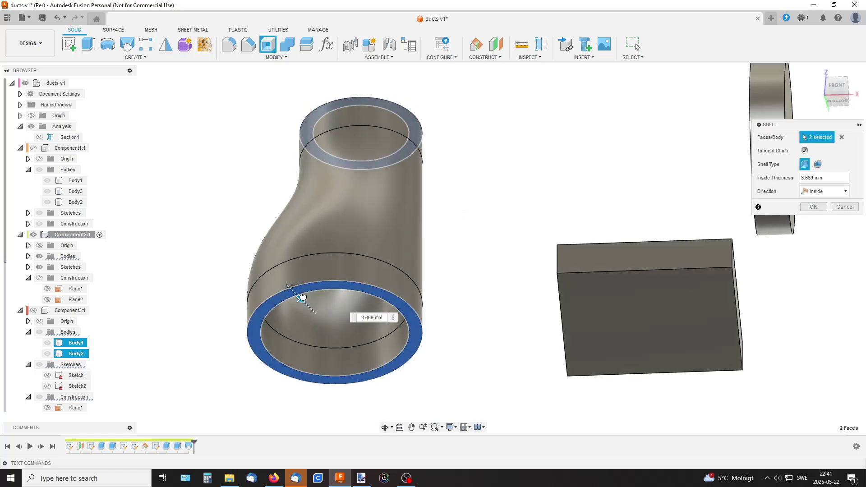
{"action": "middle_click_drag", "start_coordinate": [480, 158], "coordinate": [487, 242], "text": "shift"}
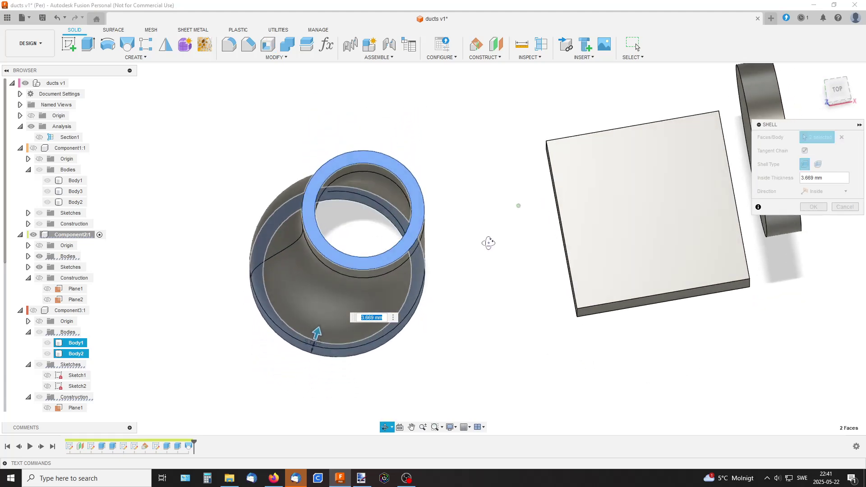
{"action": "left_click", "coordinate": [812, 207]}
{"action": "middle_click_drag", "start_coordinate": [519, 140], "coordinate": [452, 150], "text": "shift"}
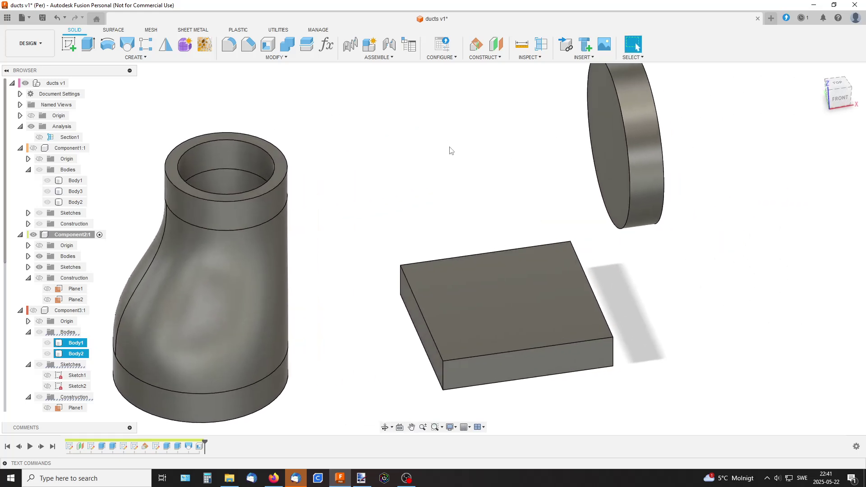
{"action": "left_click", "coordinate": [130, 49]}
{"action": "left_click", "coordinate": [609, 155]}
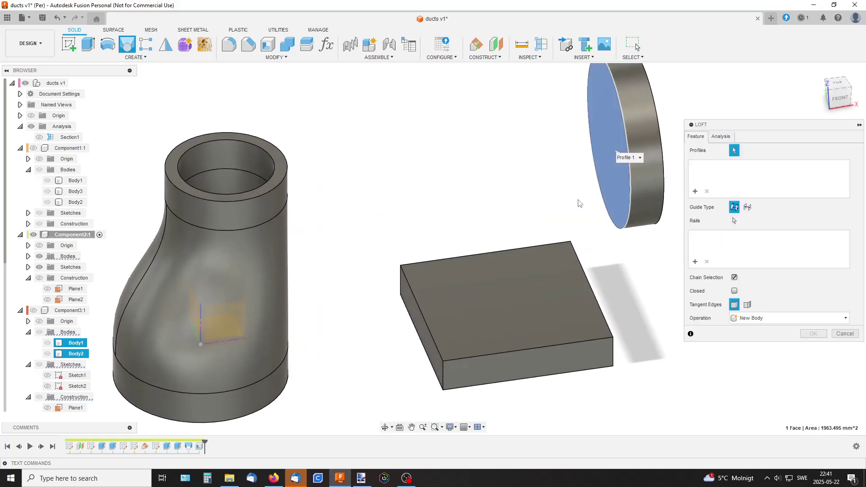
{"action": "left_click", "coordinate": [519, 292]}
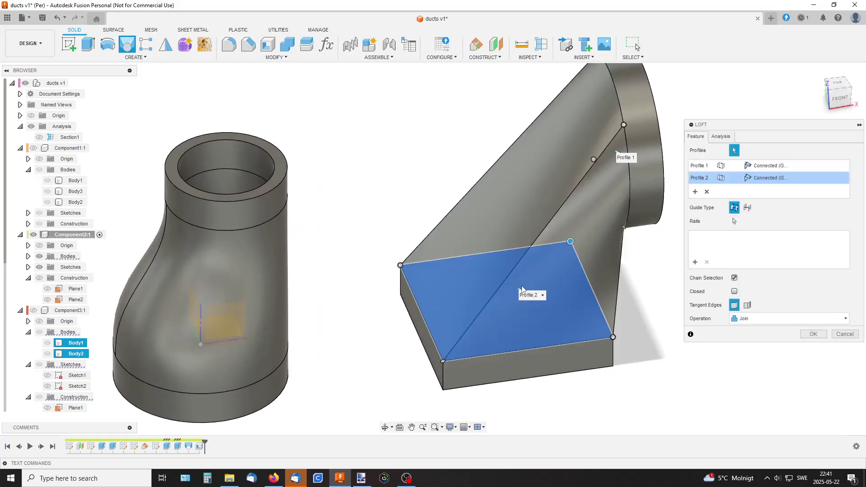
{"action": "left_click", "coordinate": [845, 334]}
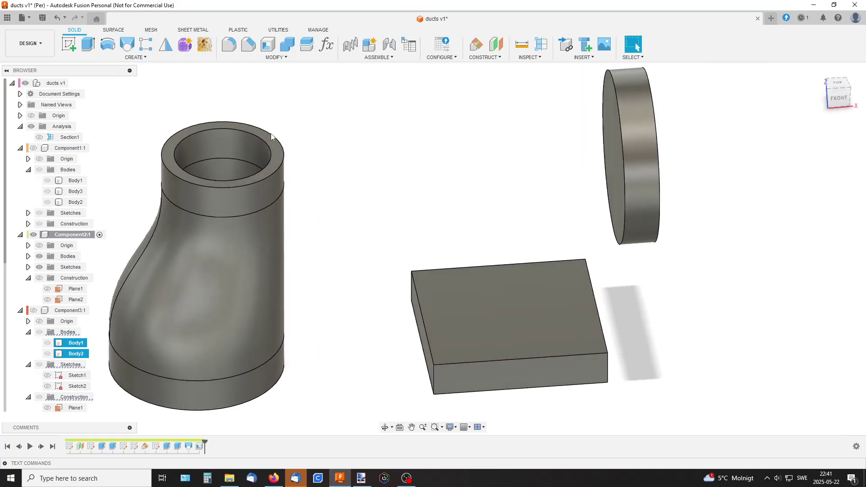
Fillet the four vertical corner edges of the square block with a small constant radius
{"action": "left_click", "coordinate": [229, 46]}
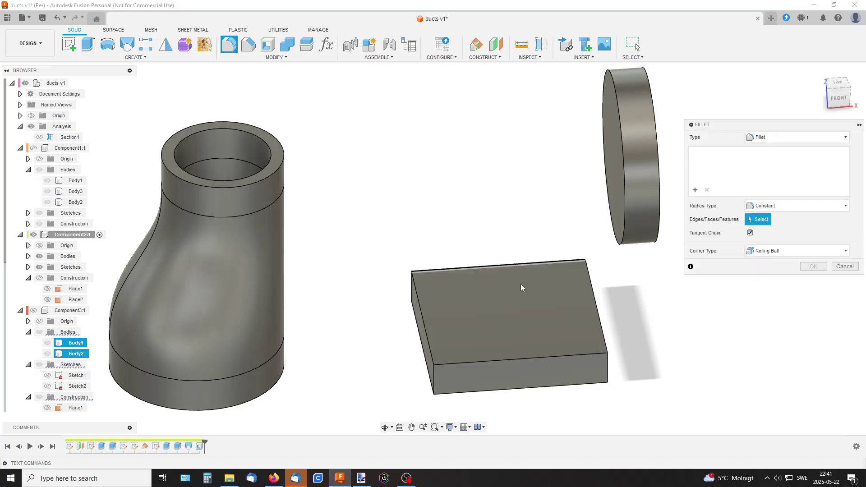
{"action": "left_click", "coordinate": [607, 375]}
{"action": "left_click", "coordinate": [433, 381]}
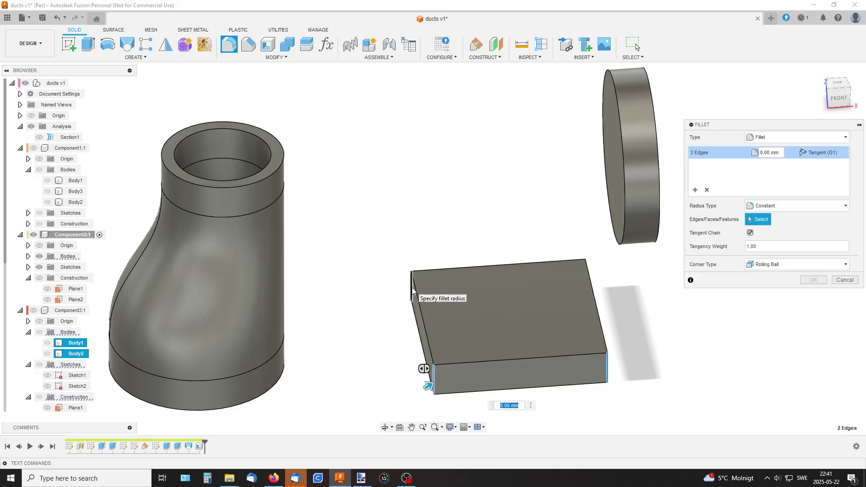
{"action": "left_click", "coordinate": [412, 289]}
{"action": "left_click", "coordinate": [584, 276]}
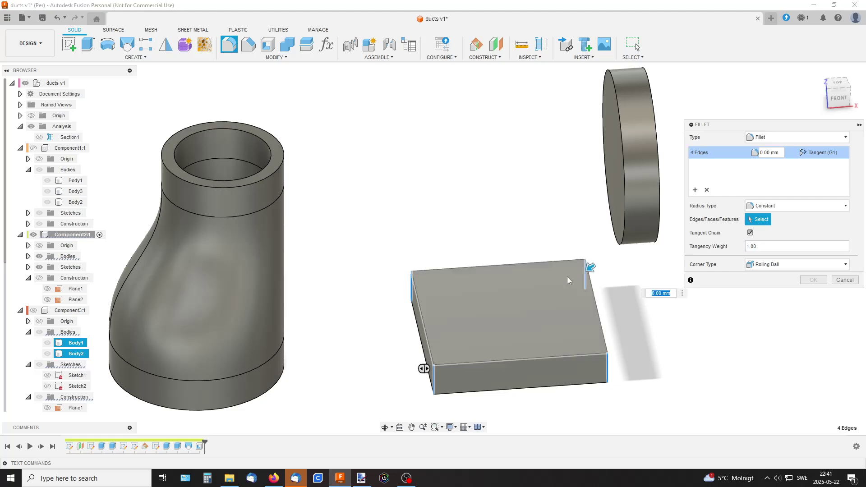
{"action": "left_click_drag", "start_coordinate": [585, 275], "coordinate": [587, 267]}
{"action": "left_click", "coordinate": [813, 280]}
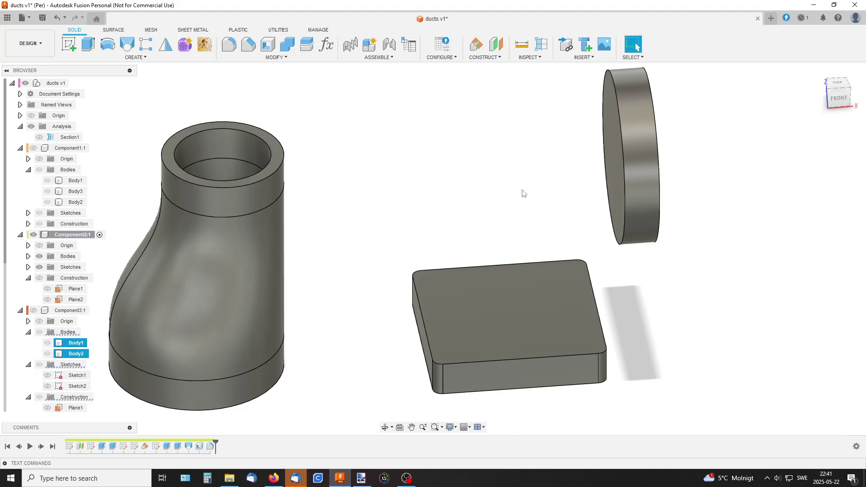
Try to loft from the upright disc's inner face to the rounded block's upper face with Curvature (G2) at both profiles
{"action": "middle_click_drag", "start_coordinate": [524, 193], "coordinate": [525, 183], "text": "shift"}
{"action": "left_click", "coordinate": [126, 49]}
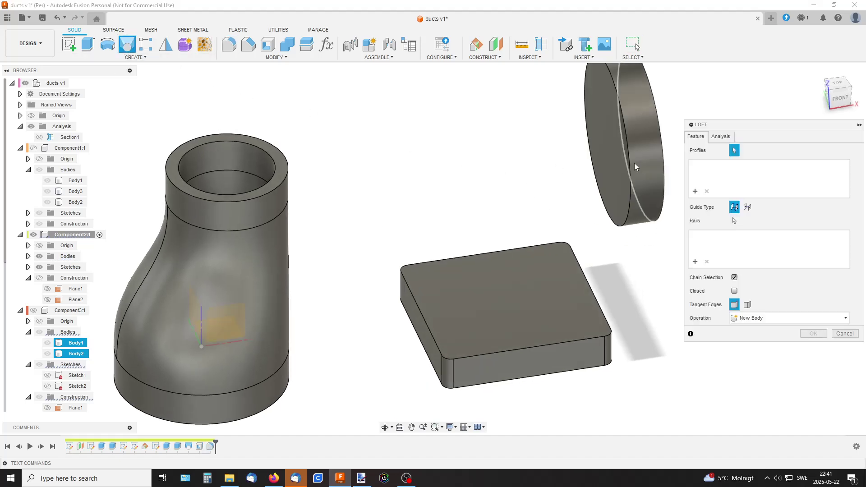
{"action": "left_click", "coordinate": [611, 149]}
{"action": "left_click", "coordinate": [523, 294]}
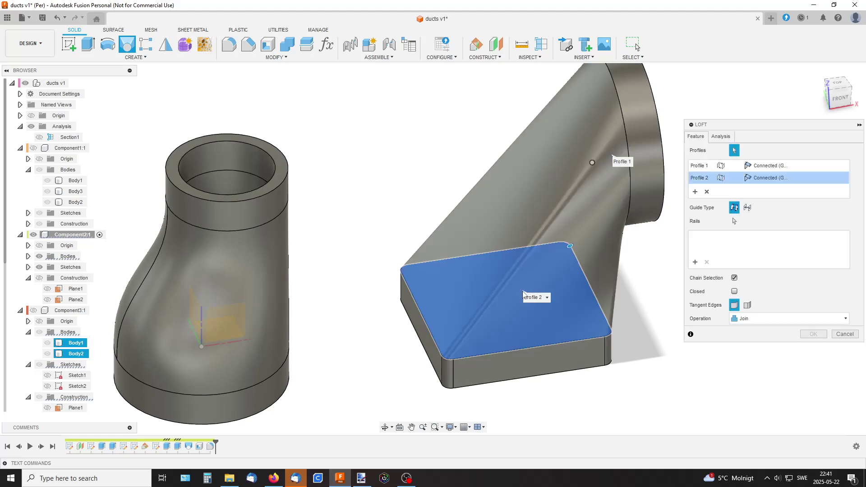
{"action": "left_click", "coordinate": [767, 166]}
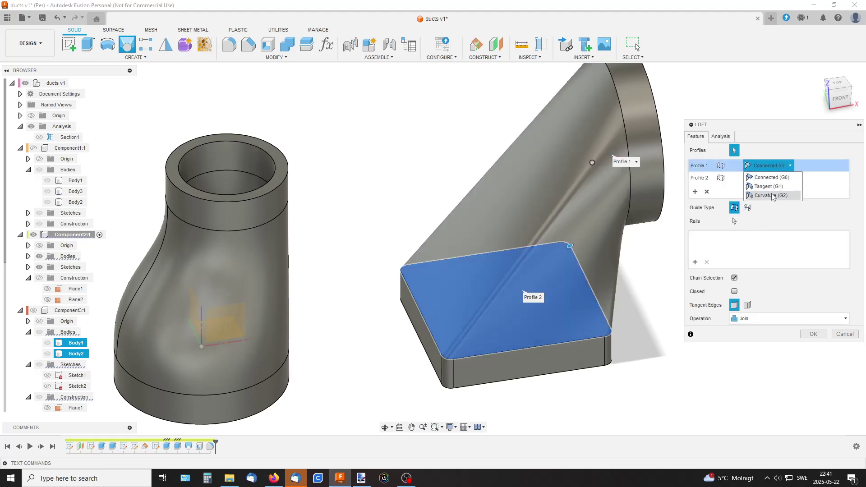
{"action": "left_click", "coordinate": [767, 182]}
{"action": "left_click", "coordinate": [767, 178]}
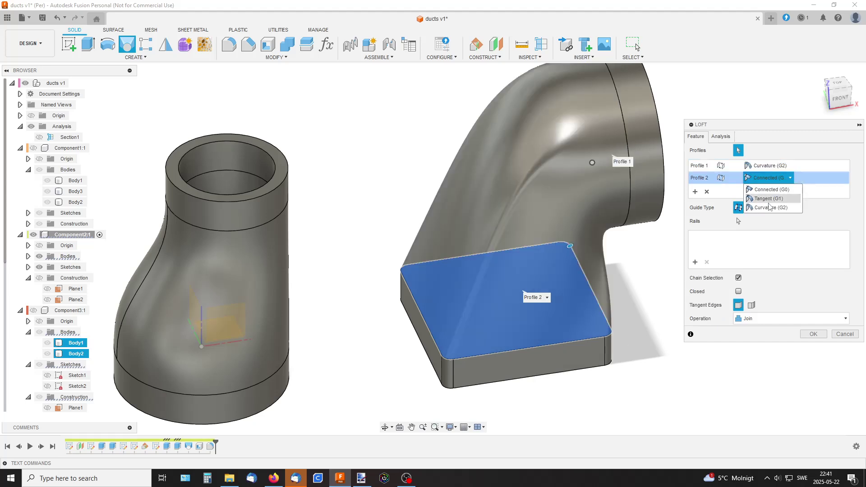
{"action": "left_click", "coordinate": [768, 210]}
Try a tangency weight of about 0.676 at the loft's circular profile, and cancel the loft
{"action": "middle_click_drag", "start_coordinate": [642, 208], "coordinate": [619, 196], "text": "shift"}
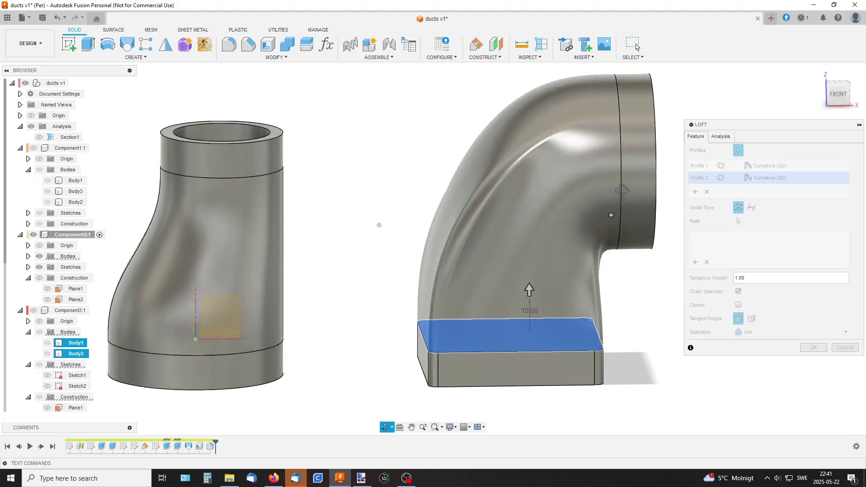
{"action": "mouse_move", "coordinate": [530, 288]}
{"action": "left_mouse_down"}
{"action": "mouse_move", "coordinate": [528, 302]}
{"action": "mouse_move", "coordinate": [528, 291]}
{"action": "left_mouse_up"}
{"action": "left_click", "coordinate": [698, 167]}
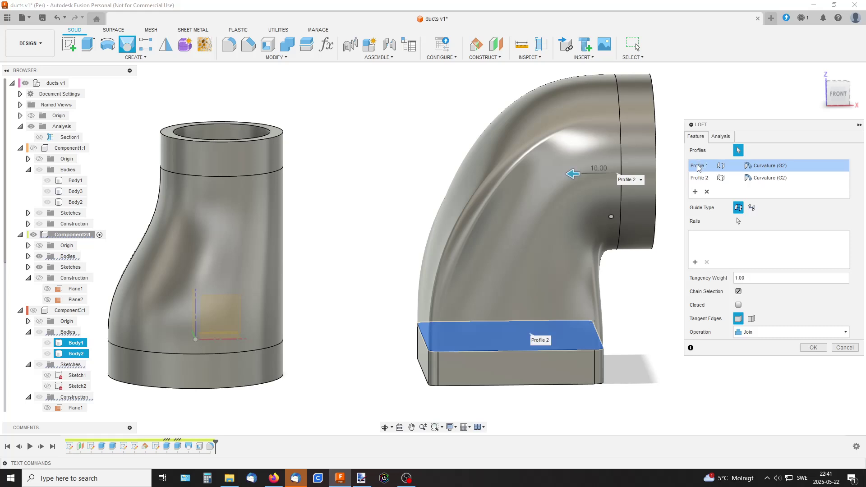
{"action": "left_click_drag", "start_coordinate": [572, 175], "coordinate": [584, 173]}
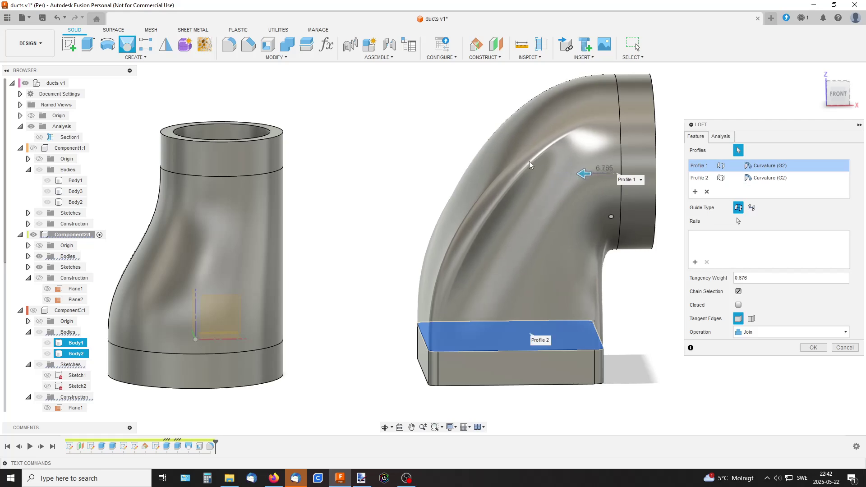
{"action": "middle_click_drag", "start_coordinate": [600, 202], "coordinate": [576, 201], "text": "shift"}
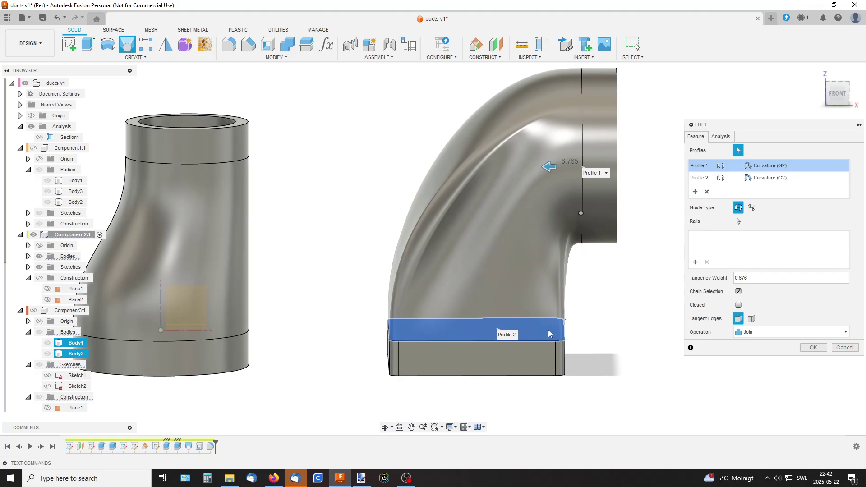
{"action": "left_click", "coordinate": [844, 348]}
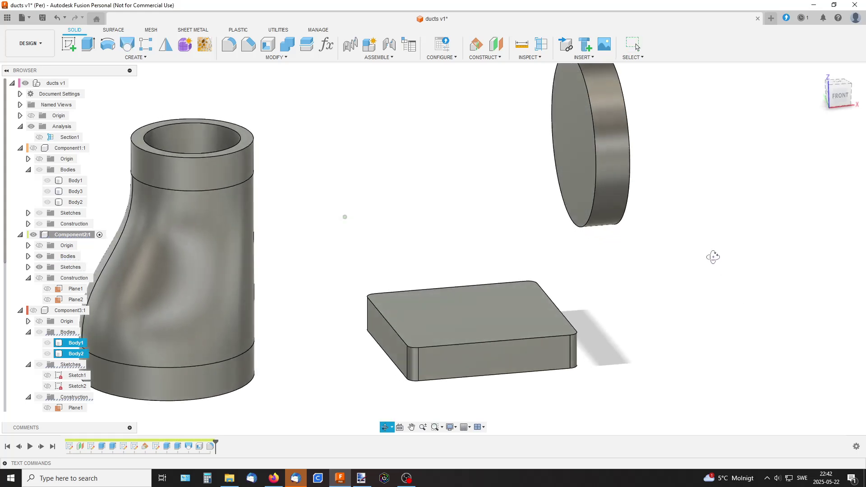
Create a midplane between the rounded block's front and back faces, show Component2's construction geometry, and stretch the plane above the block
{"action": "middle_click_drag", "start_coordinate": [681, 203], "coordinate": [679, 220]}
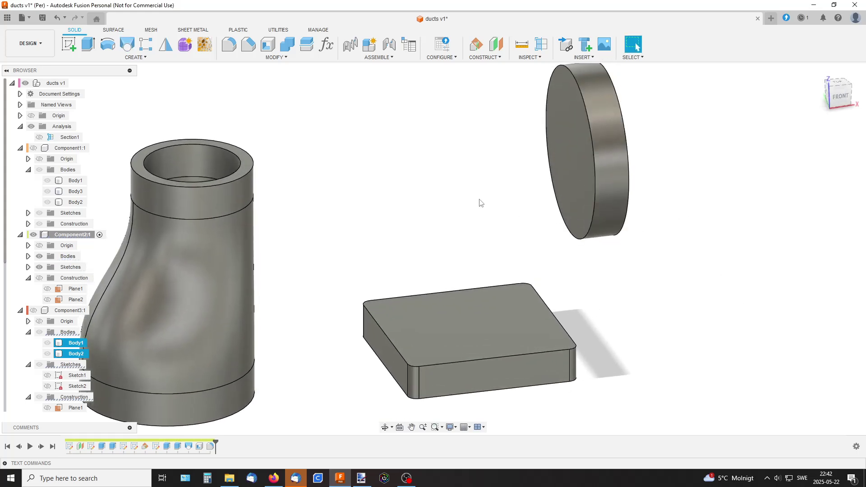
{"action": "left_click", "coordinate": [484, 57]}
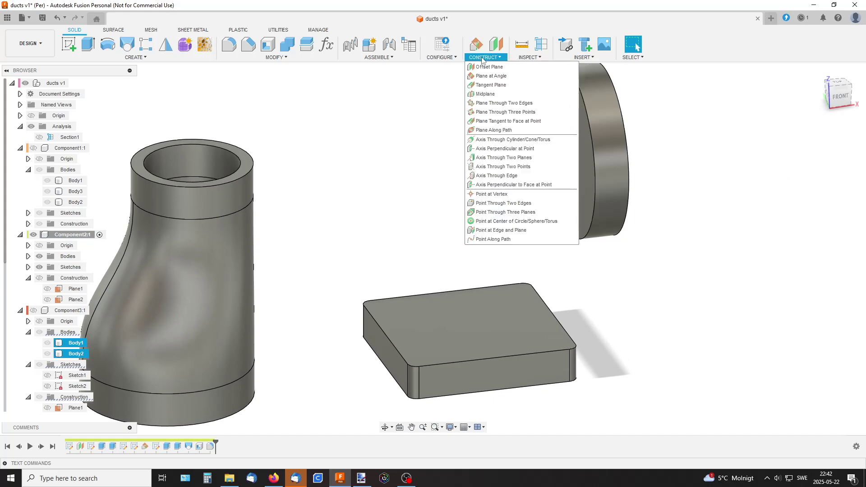
{"action": "left_click", "coordinate": [487, 94]}
{"action": "left_click", "coordinate": [521, 362]}
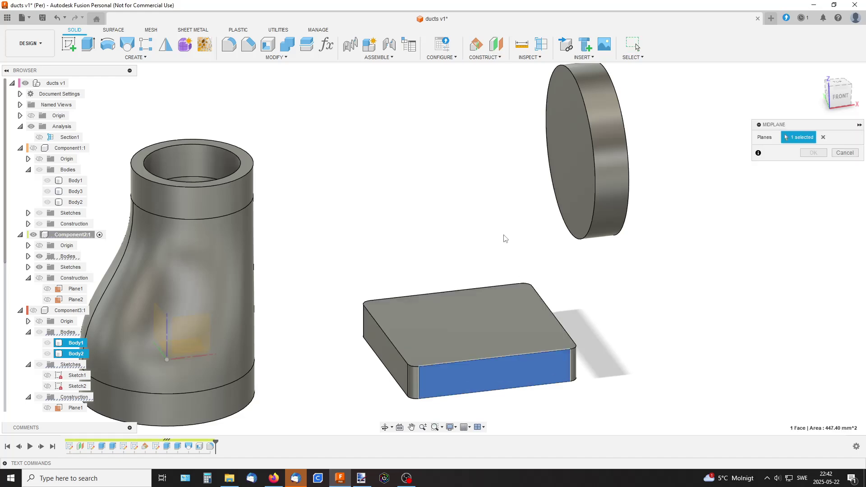
{"action": "middle_click_drag", "start_coordinate": [504, 236], "coordinate": [584, 240], "text": "shift"}
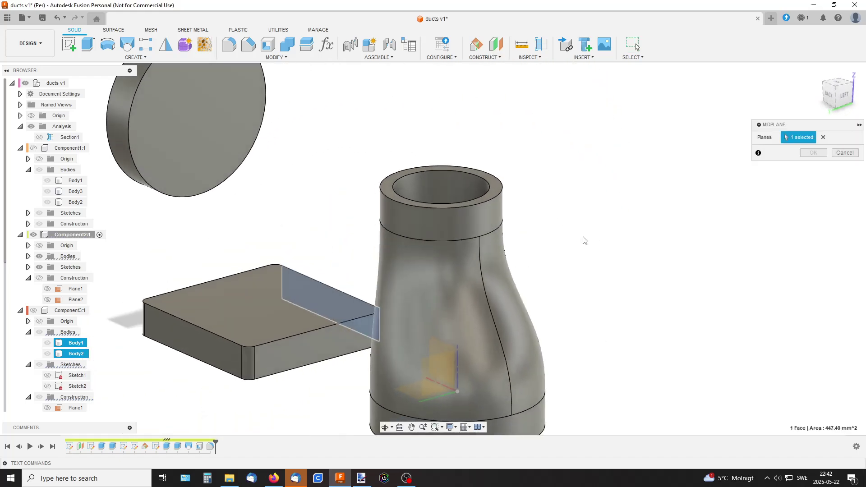
{"action": "left_click", "coordinate": [209, 342]}
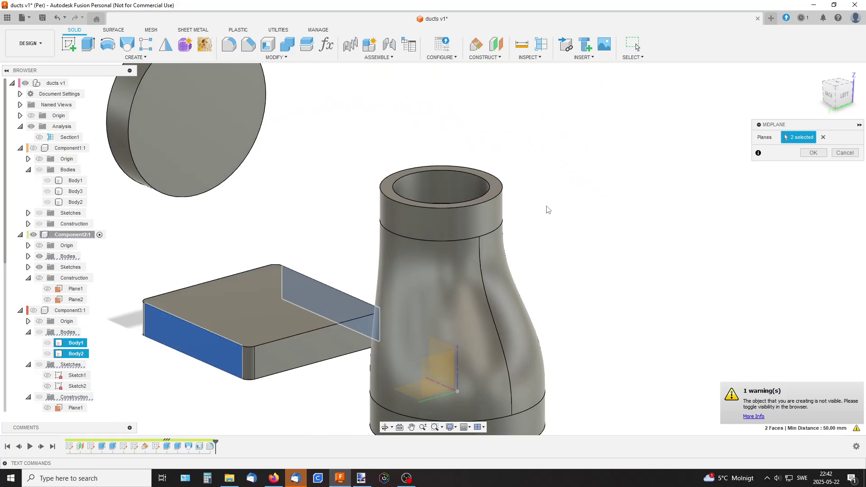
{"action": "middle_click_drag", "start_coordinate": [537, 216], "coordinate": [543, 210], "text": "shift"}
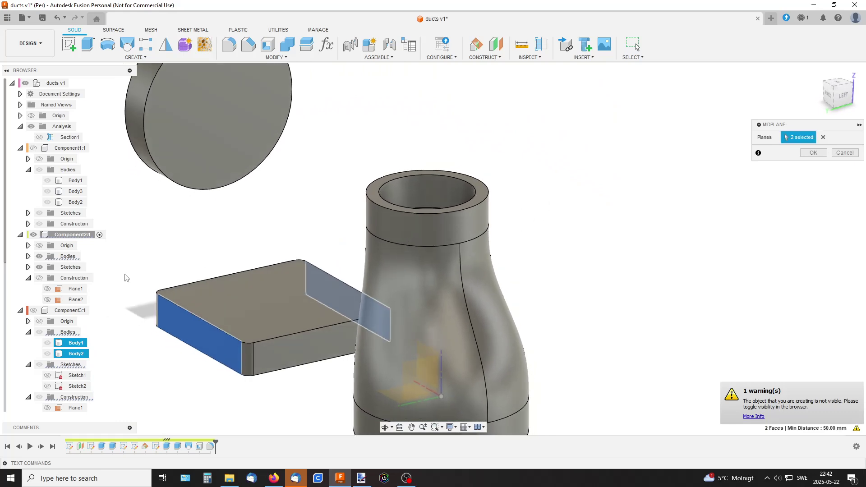
{"action": "left_click", "coordinate": [39, 278]}
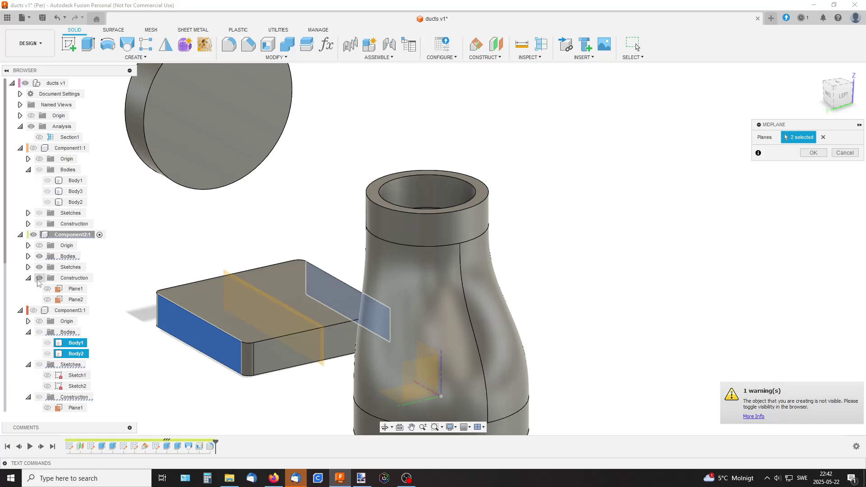
{"action": "middle_click_drag", "start_coordinate": [523, 232], "coordinate": [418, 201], "text": "shift"}
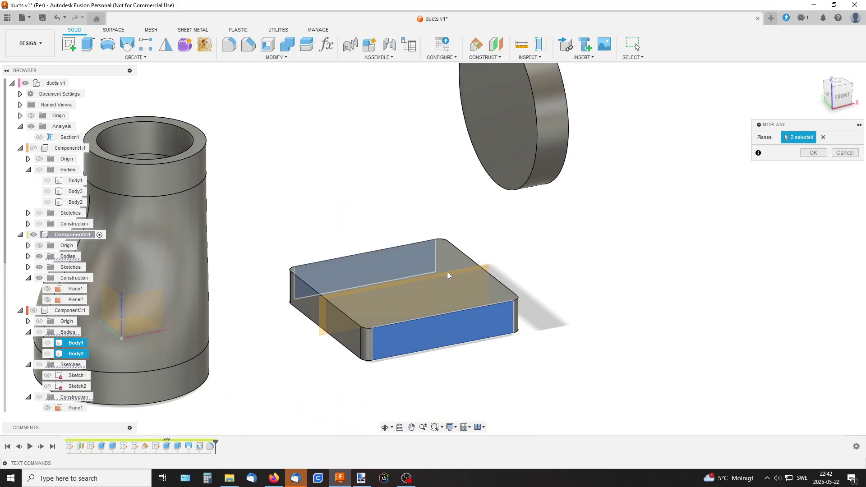
{"action": "left_click", "coordinate": [813, 153]}
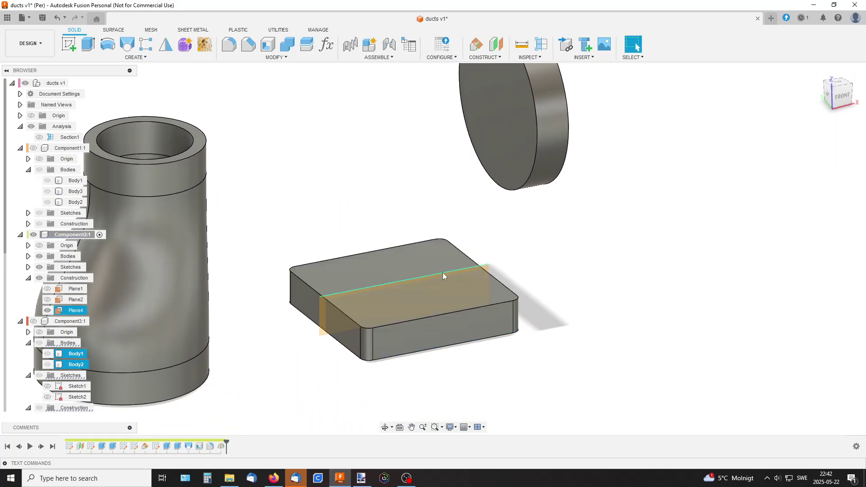
{"action": "left_click_drag", "start_coordinate": [439, 256], "coordinate": [439, 239]}
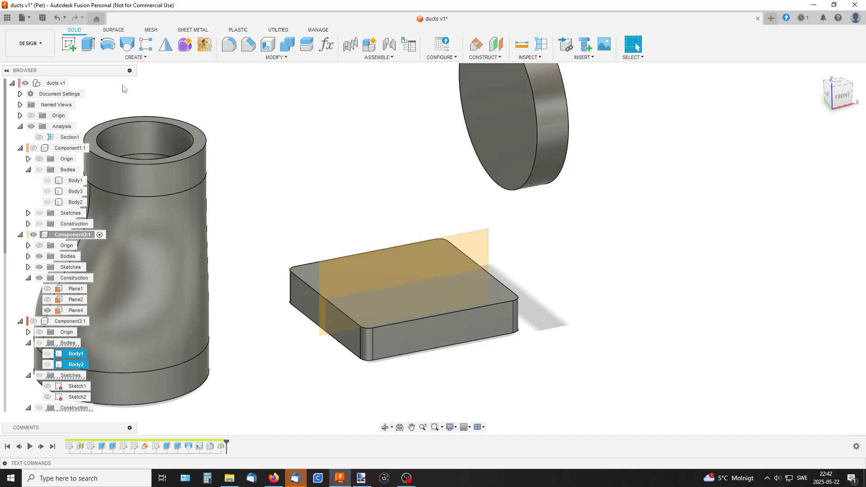
Start a sketch on the midplane and intersect the block's two opposite side faces and the disc's cylindrical rim into it
{"action": "left_click", "coordinate": [68, 44]}
{"action": "left_click", "coordinate": [458, 248]}
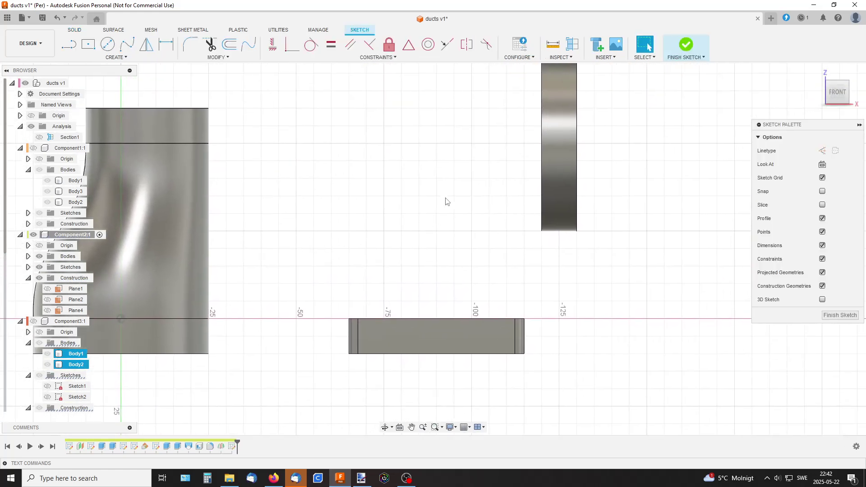
{"action": "mouse_move", "coordinate": [446, 201]}
{"action": "middle_mouse_down", "text": "shift"}
{"action": "mouse_move", "coordinate": [456, 188]}
{"action": "mouse_move", "coordinate": [418, 214]}
{"action": "mouse_move", "coordinate": [372, 217]}
{"action": "middle_mouse_up", "text": "shift"}
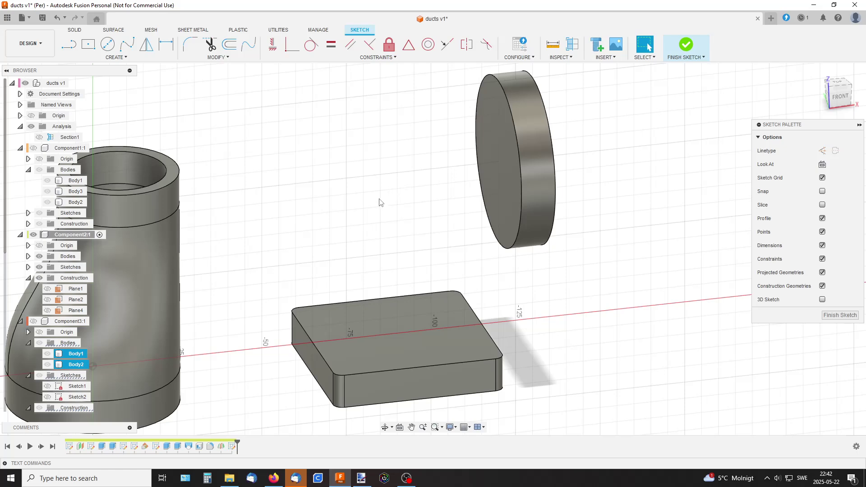
{"action": "left_click", "coordinate": [119, 58]}
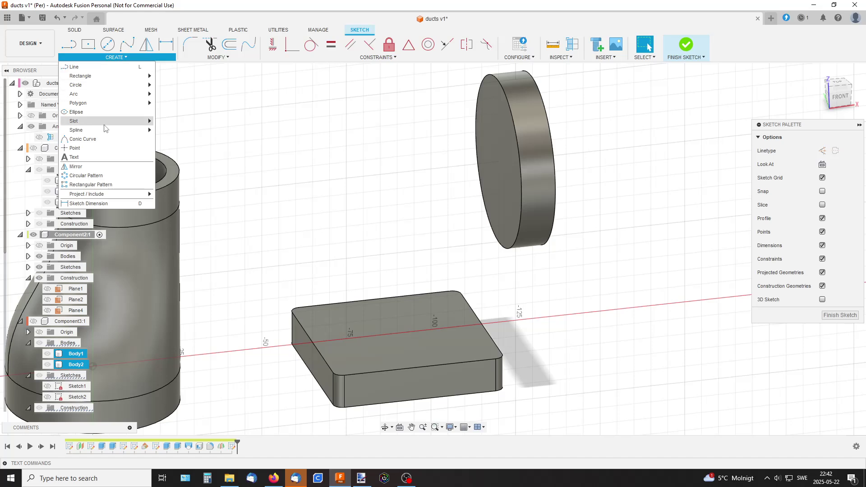
{"action": "mouse_move", "coordinate": [107, 196]}
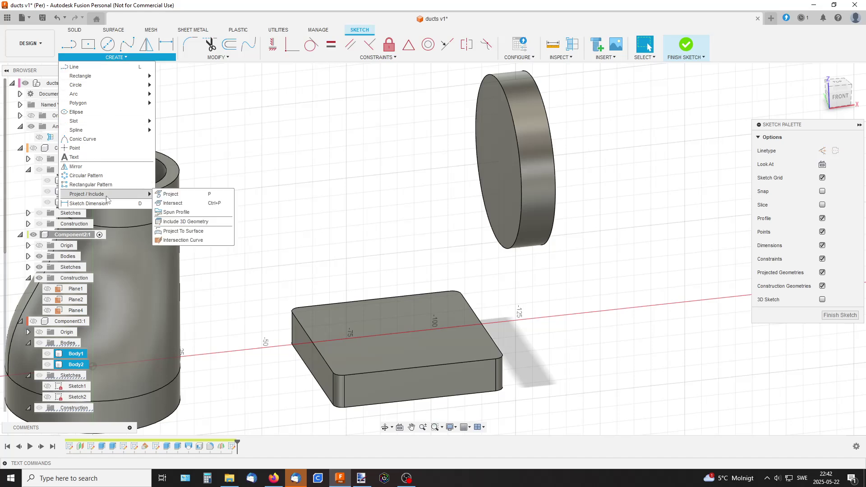
{"action": "left_click", "coordinate": [176, 205]}
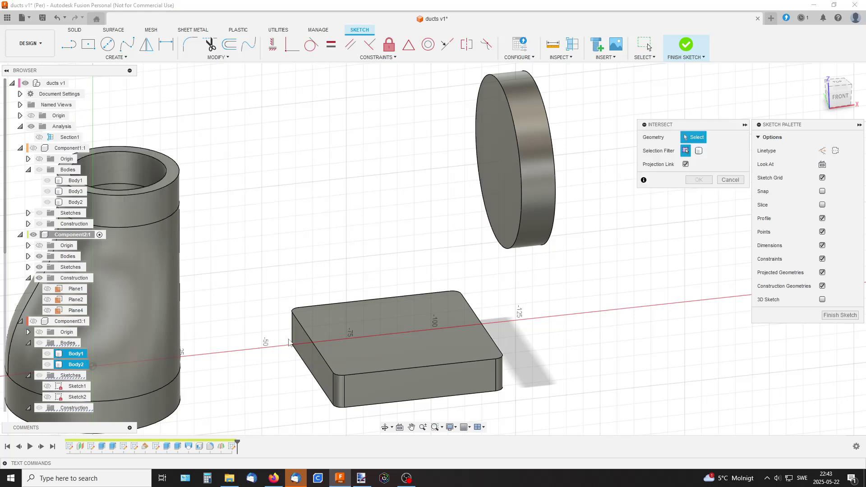
{"action": "left_click", "coordinate": [311, 342]}
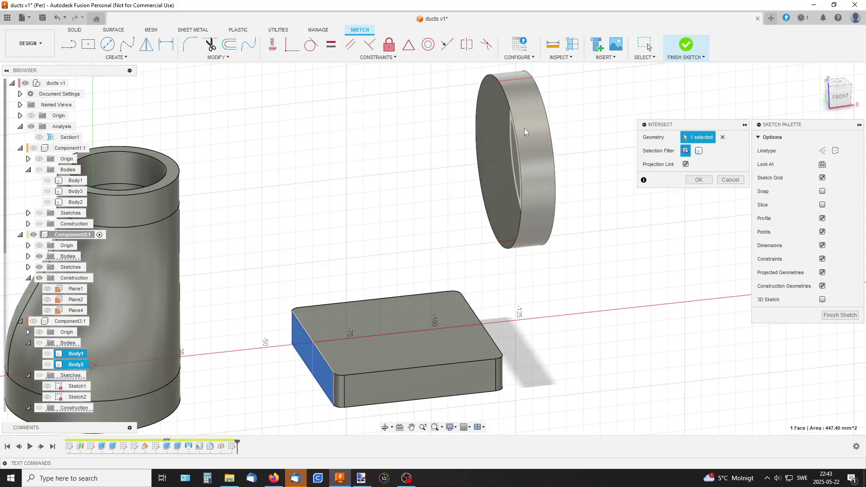
{"action": "left_click", "coordinate": [535, 169]}
{"action": "middle_click_drag", "start_coordinate": [549, 264], "coordinate": [529, 256], "text": "shift"}
{"action": "left_click", "coordinate": [482, 386]}
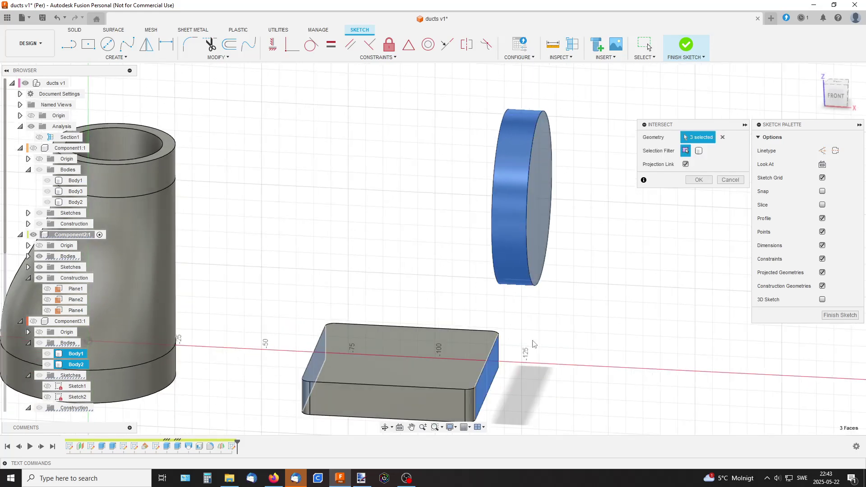
{"action": "middle_click_drag", "start_coordinate": [544, 318], "coordinate": [599, 269]}
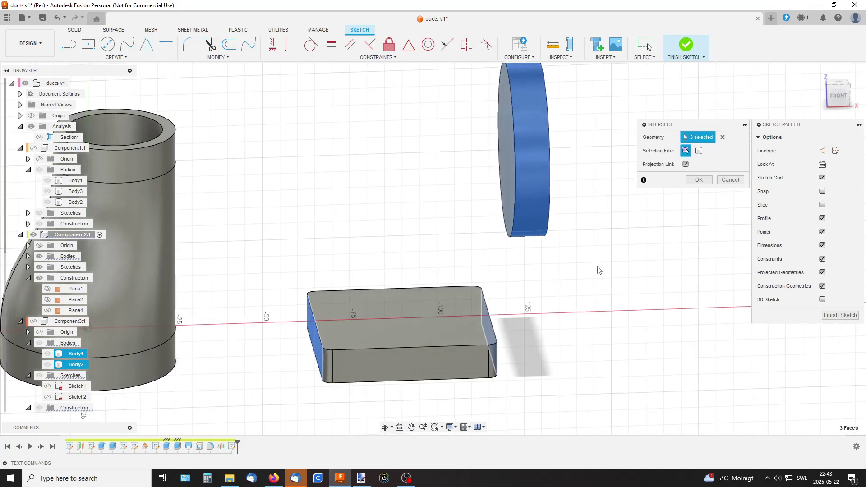
{"action": "left_click", "coordinate": [698, 180]}
{"action": "middle_click_drag", "start_coordinate": [636, 192], "coordinate": [597, 183], "text": "shift"}
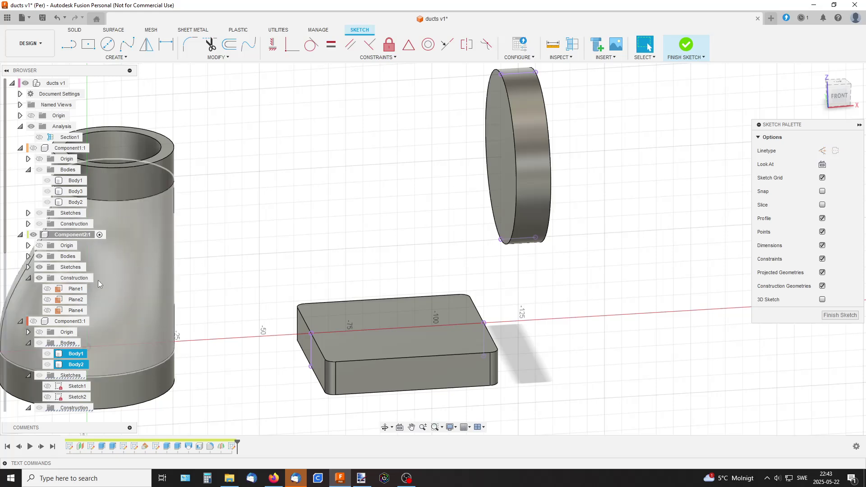
Hide Component2's bodies to check the intersected sketch lines, and show the bodies again
{"action": "left_click", "coordinate": [39, 257]}
{"action": "middle_click_drag", "start_coordinate": [431, 204], "coordinate": [433, 219]}
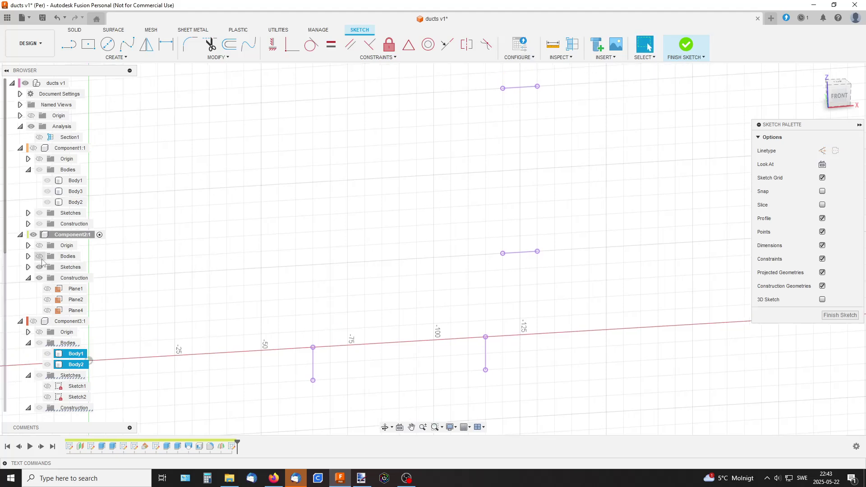
{"action": "left_click", "coordinate": [39, 256]}
{"action": "middle_click_drag", "start_coordinate": [363, 217], "coordinate": [355, 192]}
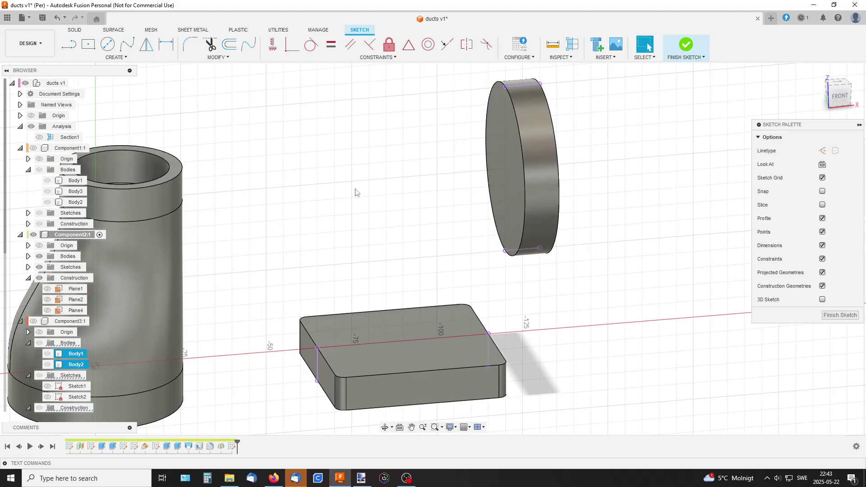
Draw a two-point fit point spline from the top of the disc's inner face to the block's upper edge on the side away from the disc
{"action": "left_click", "coordinate": [127, 44]}
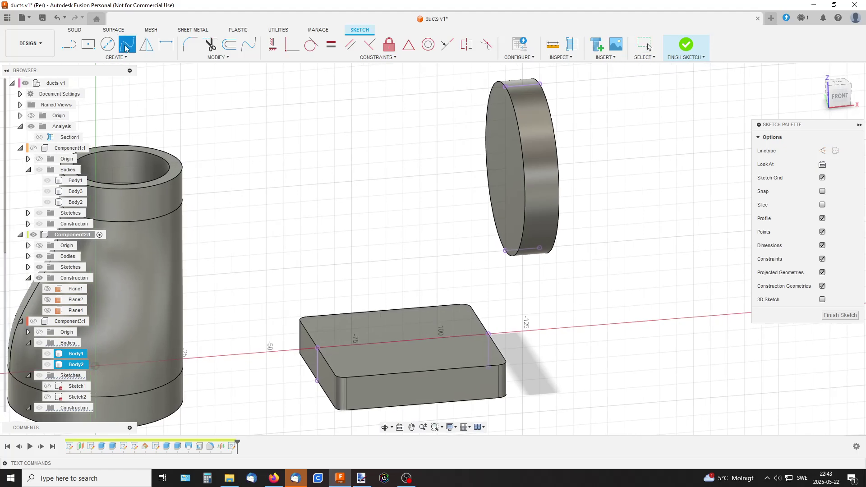
{"action": "left_click", "coordinate": [507, 88]}
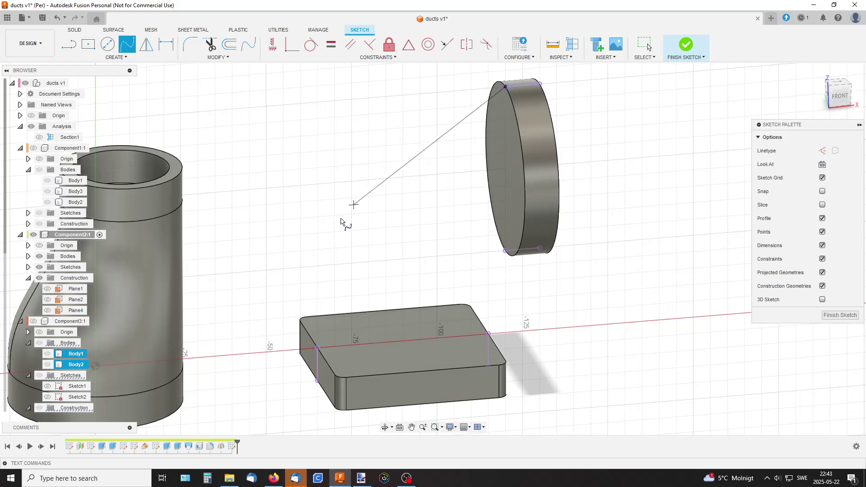
{"action": "left_click", "coordinate": [317, 348]}
{"action": "left_click", "coordinate": [298, 336]}
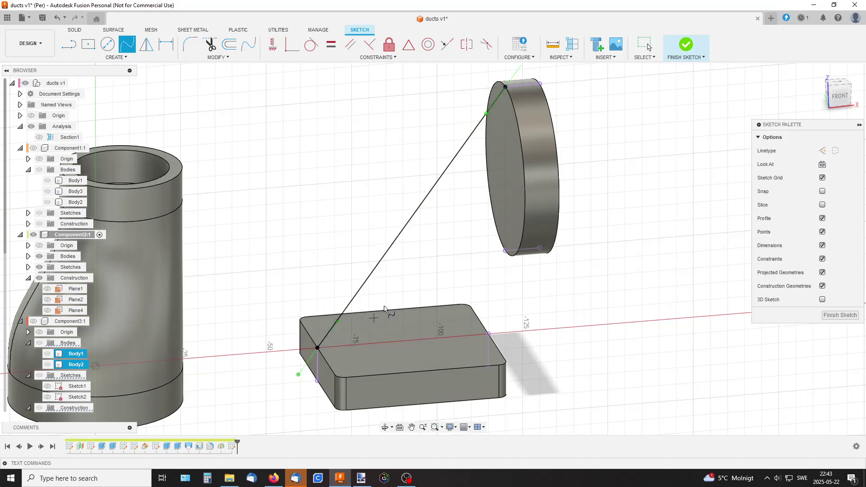
{"action": "middle_click_drag", "start_coordinate": [508, 134], "coordinate": [495, 168]}
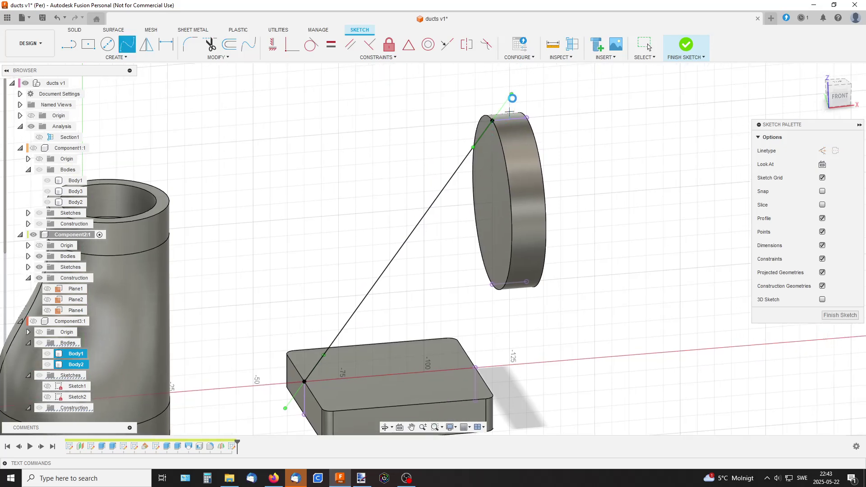
{"action": "key", "text": "Escape"}
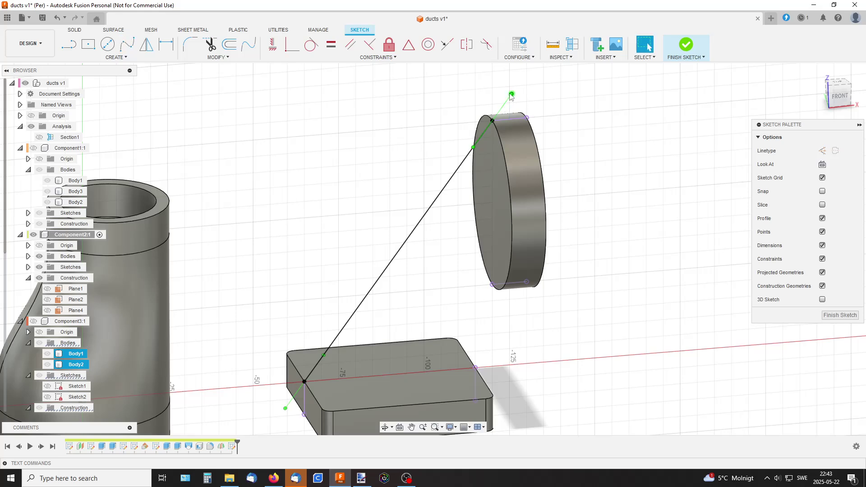
Make the outer spline's tangent handles horizontal at the disc and vertical at the block, applying a Horizontal/Vertical constraint to the block-end handle
{"action": "left_click_drag", "start_coordinate": [512, 94], "coordinate": [507, 119]}
{"action": "middle_click_drag", "start_coordinate": [427, 231], "coordinate": [429, 175]}
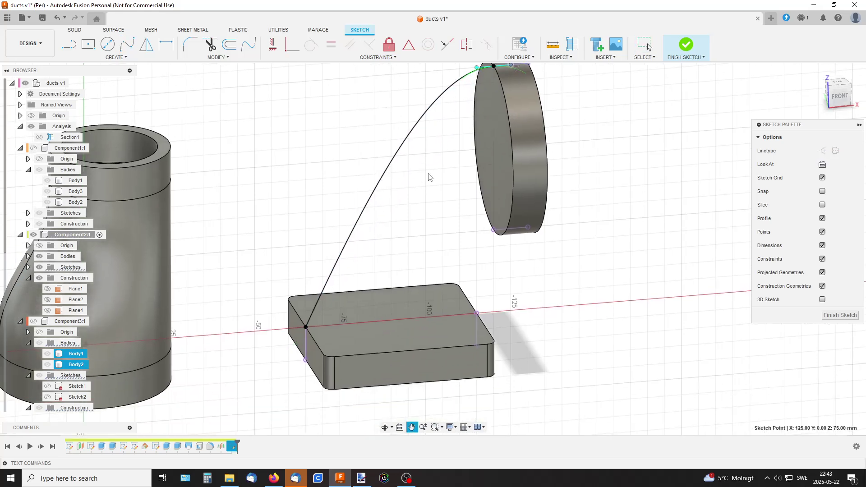
{"action": "left_click", "coordinate": [328, 279]}
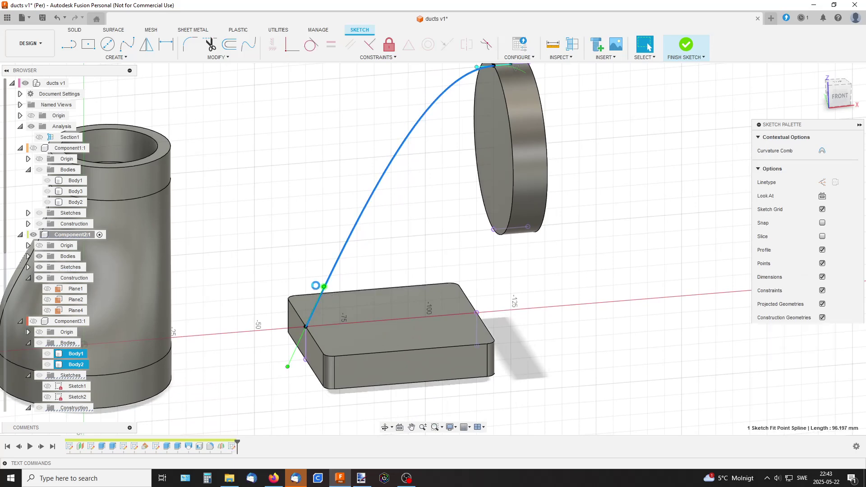
{"action": "left_click_drag", "start_coordinate": [324, 287], "coordinate": [304, 270]}
{"action": "left_click", "coordinate": [323, 275]}
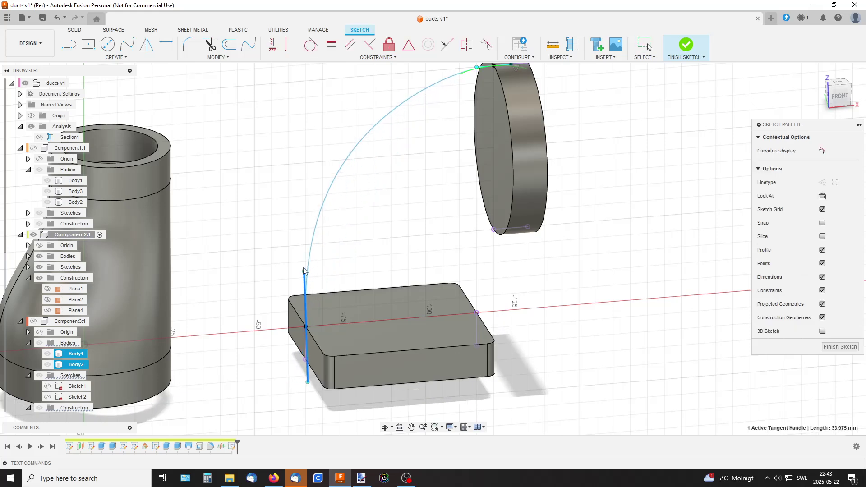
{"action": "left_click", "coordinate": [273, 44]}
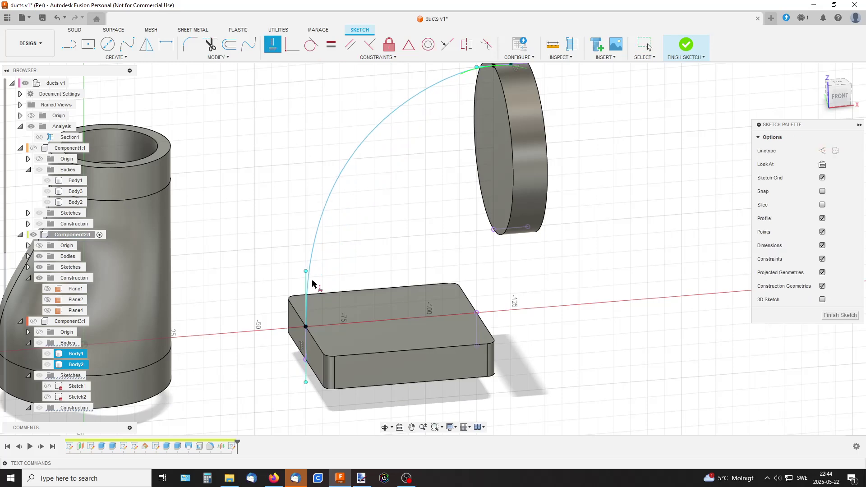
{"action": "middle_click_drag", "start_coordinate": [441, 228], "coordinate": [384, 180], "text": "shift"}
Draw a second fit point spline from the bottom of the disc's inner face to the block's upper edge nearest the disc
{"action": "left_click", "coordinate": [126, 44]}
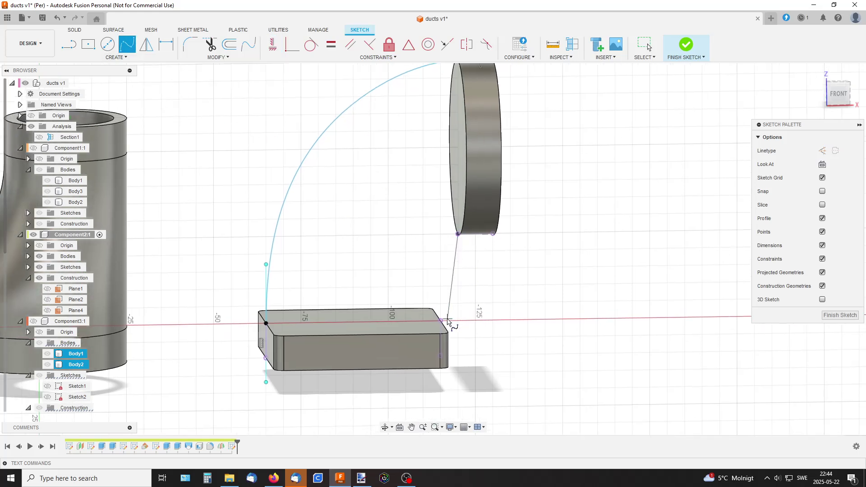
{"action": "left_click", "coordinate": [441, 320]}
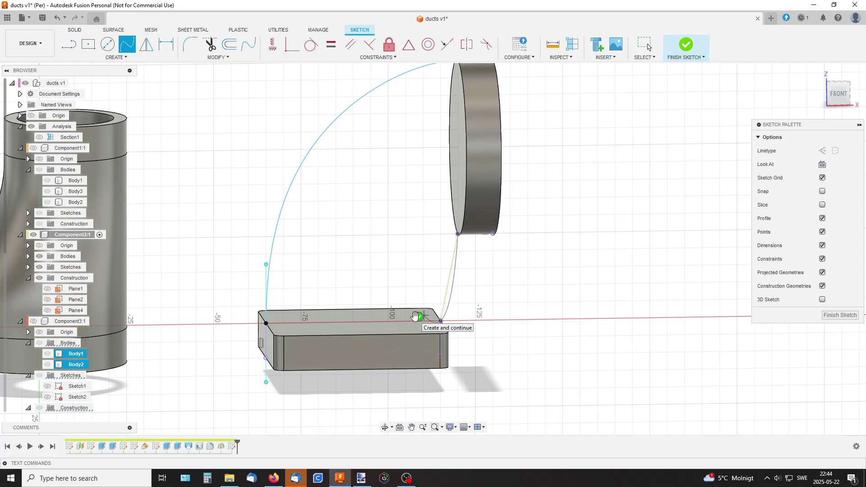
{"action": "left_click", "coordinate": [418, 317]}
{"action": "scroll", "coordinate": [539, 296], "scroll_direction": "up", "scroll_amount": 3}
{"action": "scroll", "coordinate": [500, 272], "scroll_direction": "up", "scroll_amount": 2}
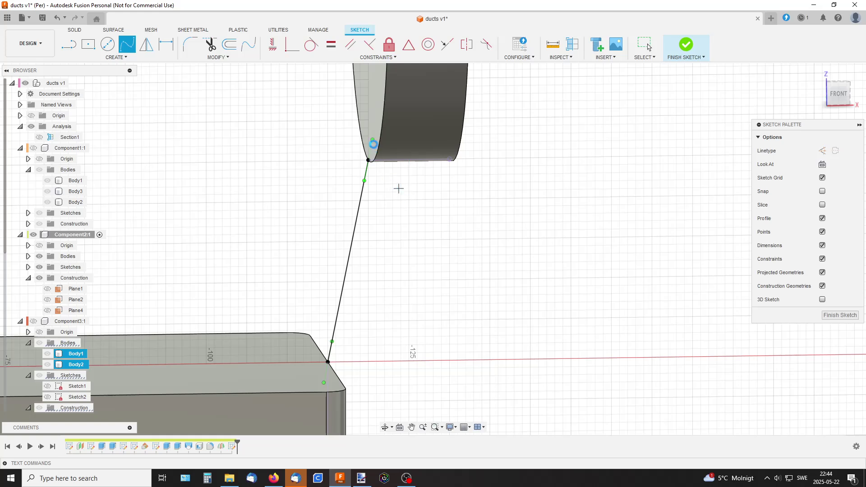
{"action": "key", "text": "Escape"}
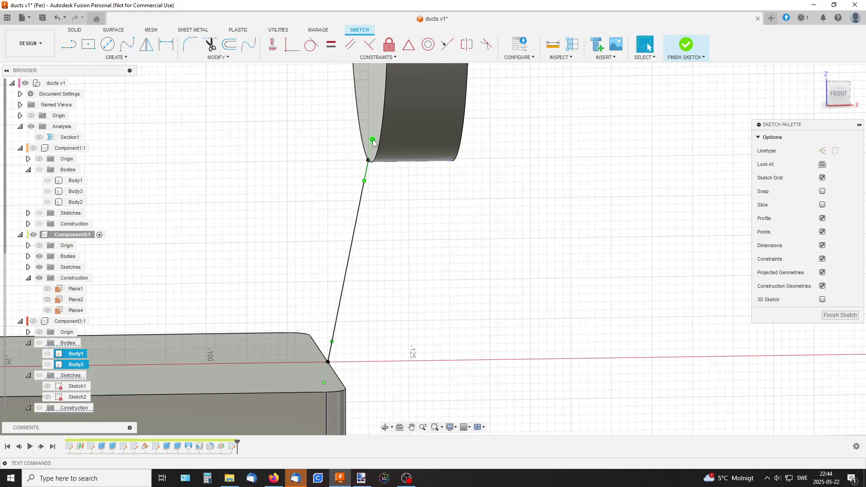
Make the inner spline's tangent handles horizontal at the disc and vertical at the block
{"action": "left_click_drag", "start_coordinate": [372, 140], "coordinate": [378, 163]}
{"action": "left_click", "coordinate": [332, 342]}
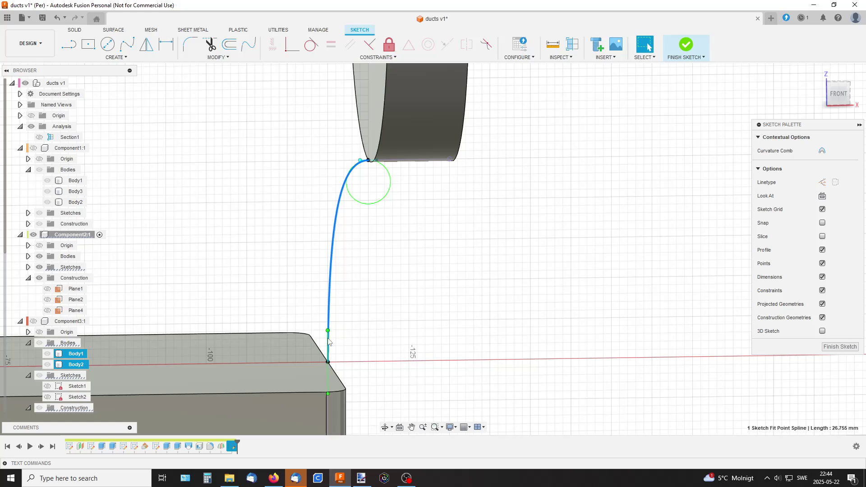
{"action": "left_click", "coordinate": [329, 341]}
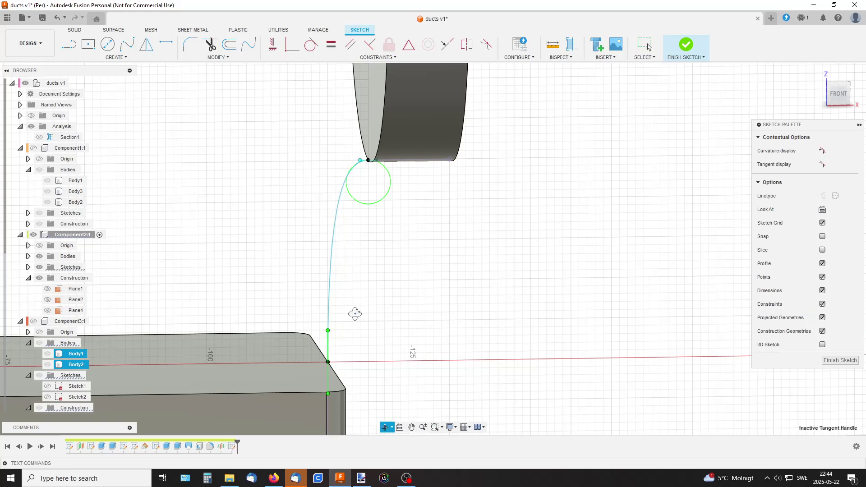
Try to apply a Horizontal/Vertical constraint to the inner spline's block-end handle, and finish the sketch
{"action": "middle_click_drag", "start_coordinate": [353, 313], "coordinate": [338, 325], "text": "shift"}
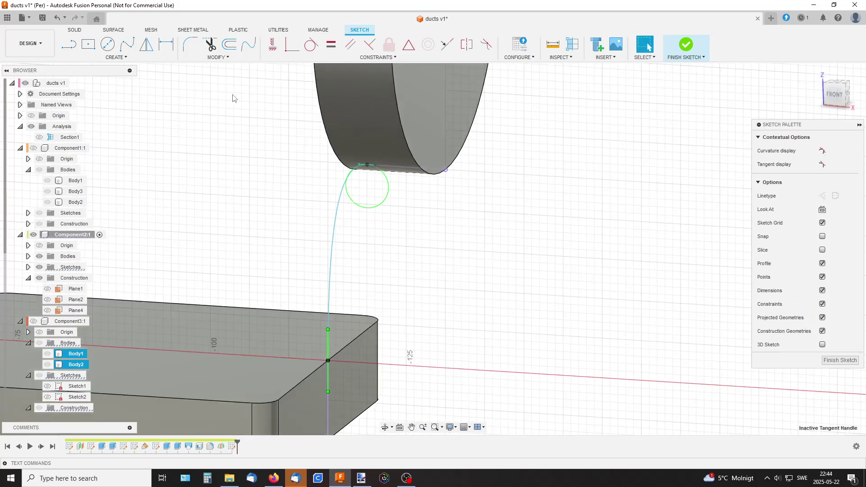
{"action": "left_click", "coordinate": [272, 44]}
{"action": "left_click", "coordinate": [328, 350]}
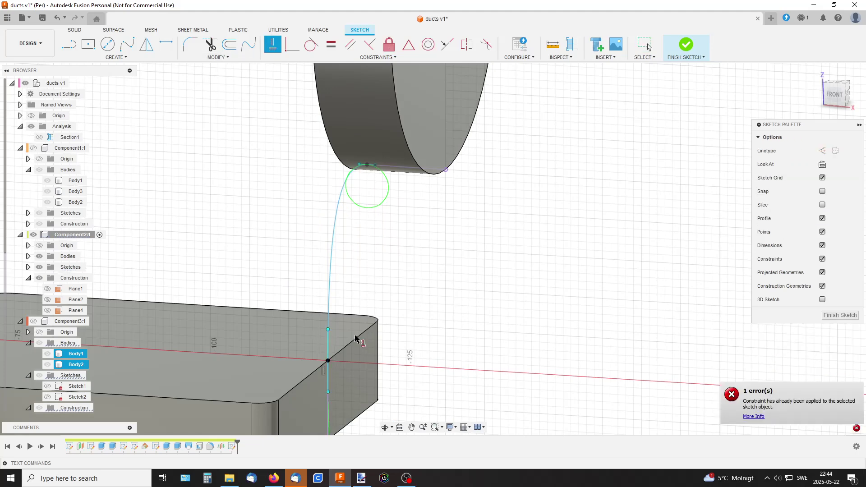
{"action": "middle_click_drag", "start_coordinate": [383, 287], "coordinate": [404, 266]}
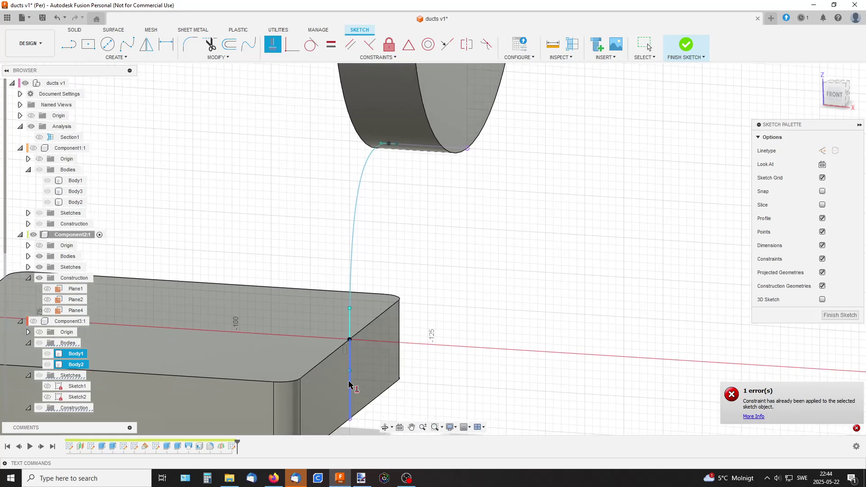
{"action": "mouse_move", "coordinate": [388, 338]}
{"action": "middle_mouse_down", "text": "shift"}
{"action": "mouse_move", "coordinate": [422, 300]}
{"action": "mouse_move", "coordinate": [406, 309]}
{"action": "middle_mouse_up", "text": "shift"}
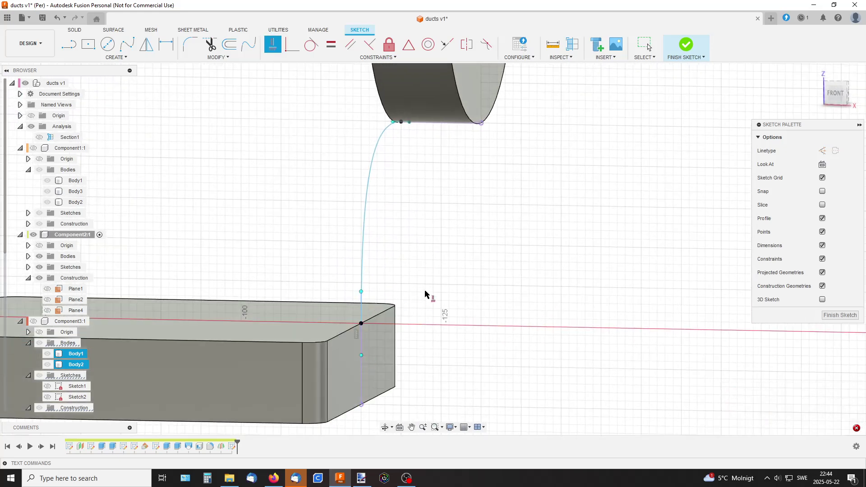
{"action": "middle_click_drag", "start_coordinate": [398, 214], "coordinate": [548, 266]}
{"action": "scroll", "coordinate": [560, 268], "scroll_direction": "down", "scroll_amount": 3}
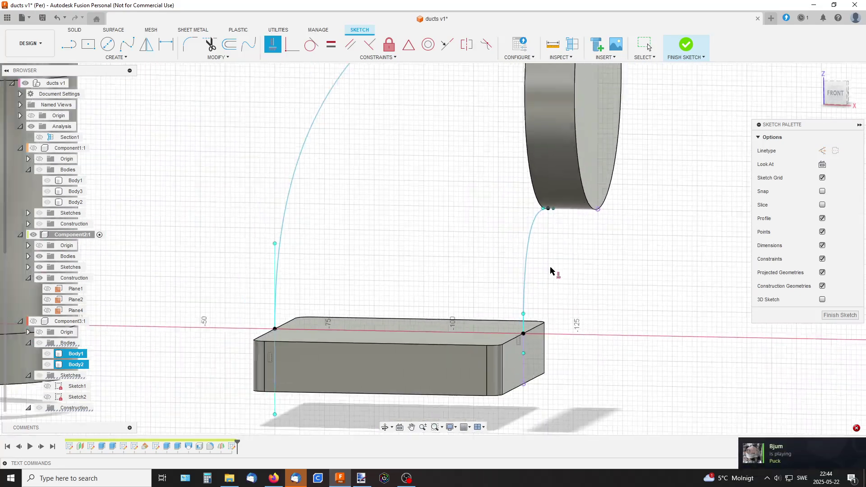
{"action": "mouse_move", "coordinate": [482, 243]}
{"action": "middle_mouse_down", "text": "shift"}
{"action": "mouse_move", "coordinate": [539, 248]}
{"action": "mouse_move", "coordinate": [540, 296]}
{"action": "middle_mouse_up", "text": "shift"}
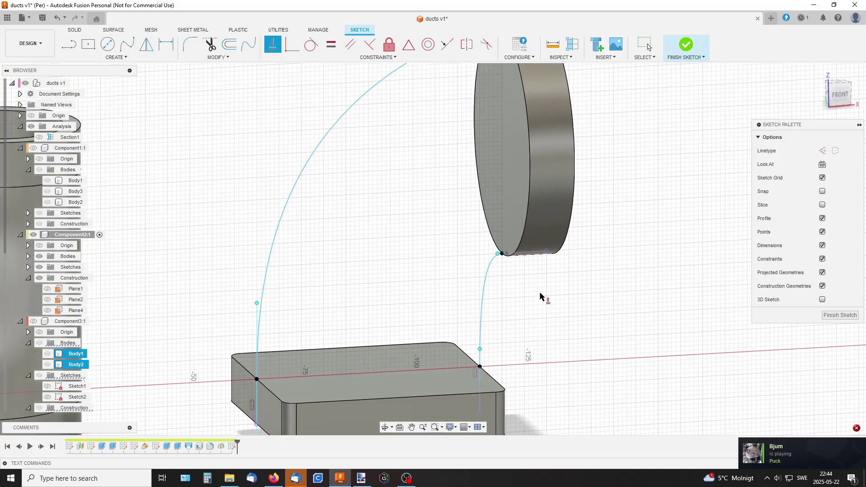
{"action": "left_click", "coordinate": [686, 47]}
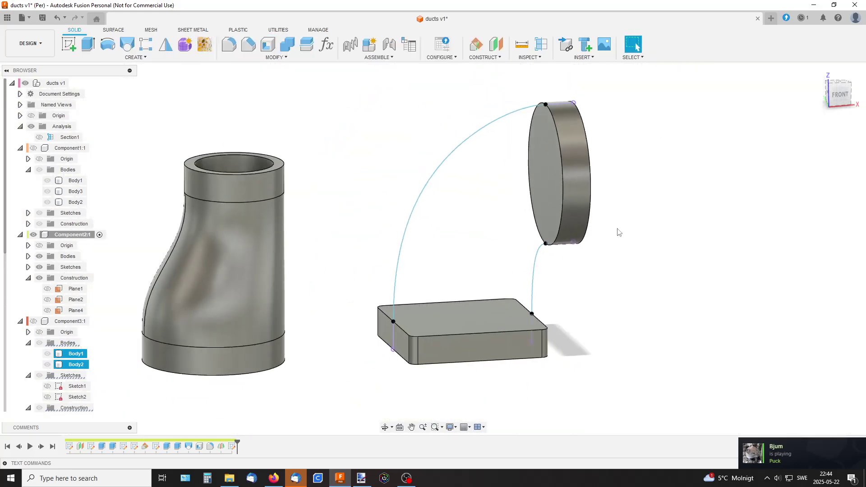
Start a loft from the disc's inner face to the block's upper face, with both profiles set to Curvature (G2)
{"action": "left_click", "coordinate": [127, 44]}
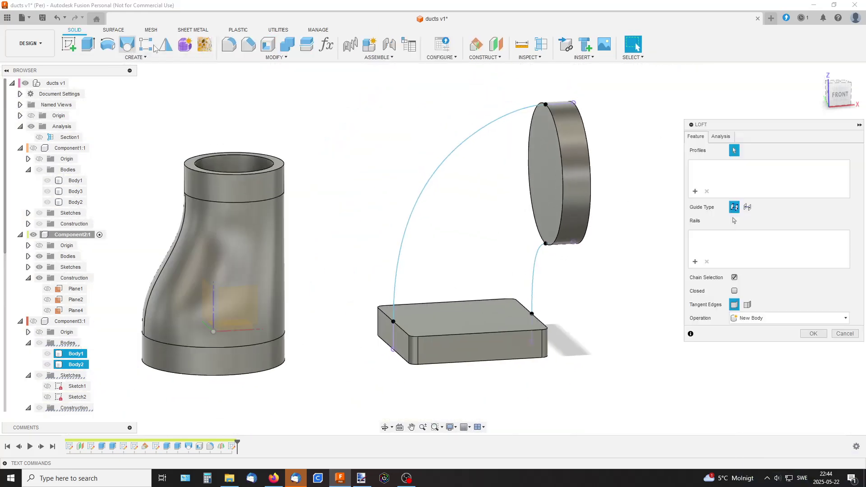
{"action": "left_click", "coordinate": [528, 167]}
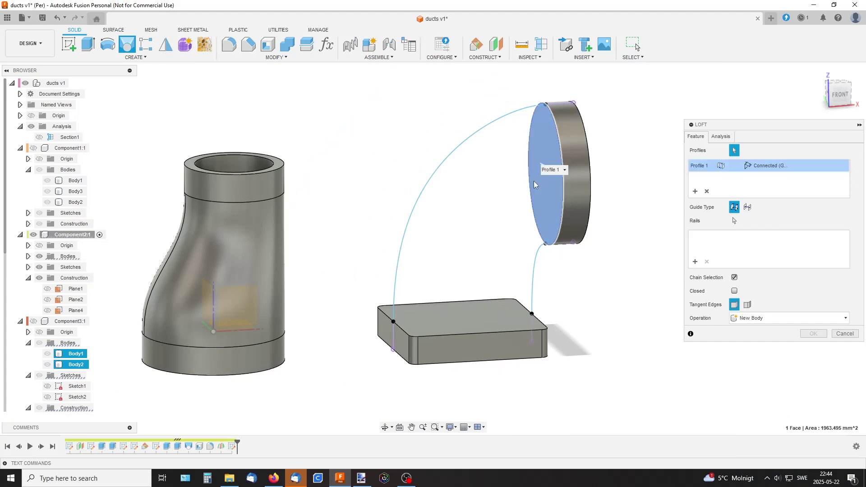
{"action": "left_click", "coordinate": [469, 307]}
{"action": "left_click", "coordinate": [767, 165]}
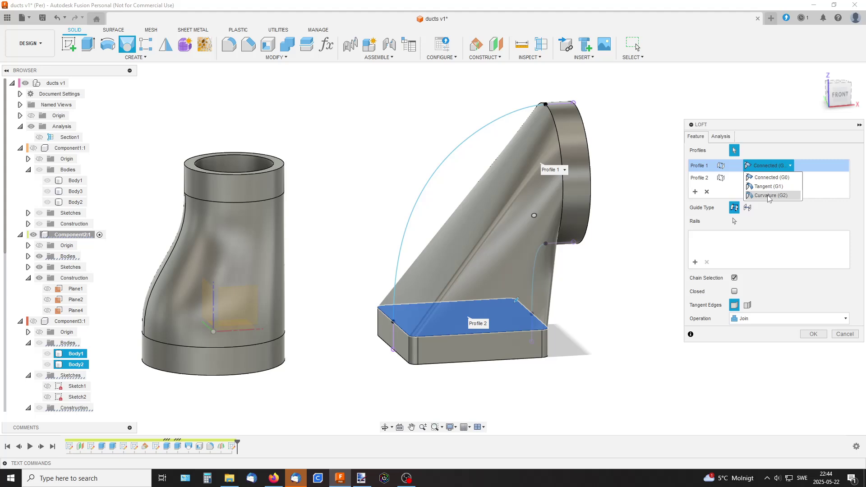
{"action": "left_click", "coordinate": [767, 195]}
{"action": "left_click", "coordinate": [766, 178]}
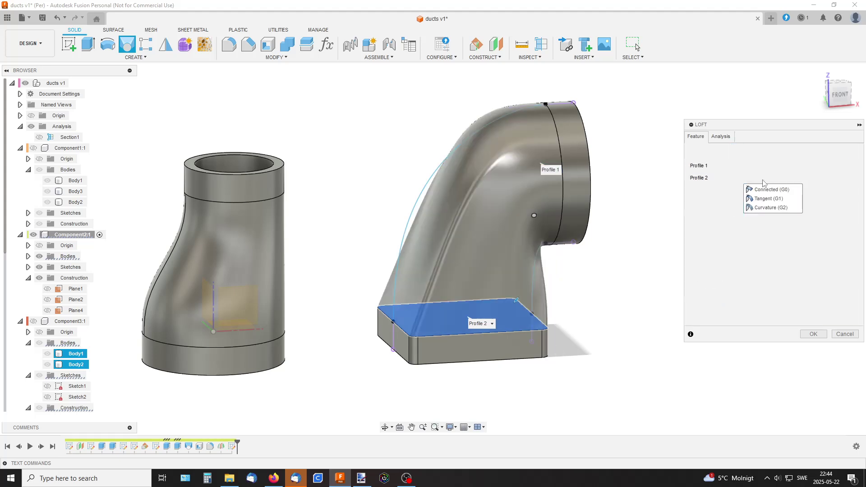
{"action": "left_click", "coordinate": [767, 207]}
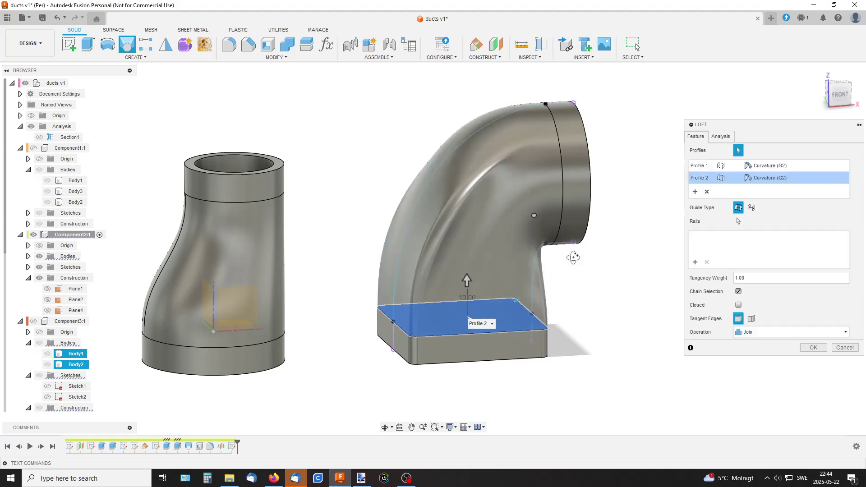
Add the inner and outer splines as rails of the loft and create it with the Join operation
{"action": "middle_click_drag", "start_coordinate": [572, 257], "coordinate": [567, 260], "text": "shift"}
{"action": "scroll", "coordinate": [595, 281], "scroll_direction": "up", "scroll_amount": 1}
{"action": "scroll", "coordinate": [596, 284], "scroll_direction": "up", "scroll_amount": 2}
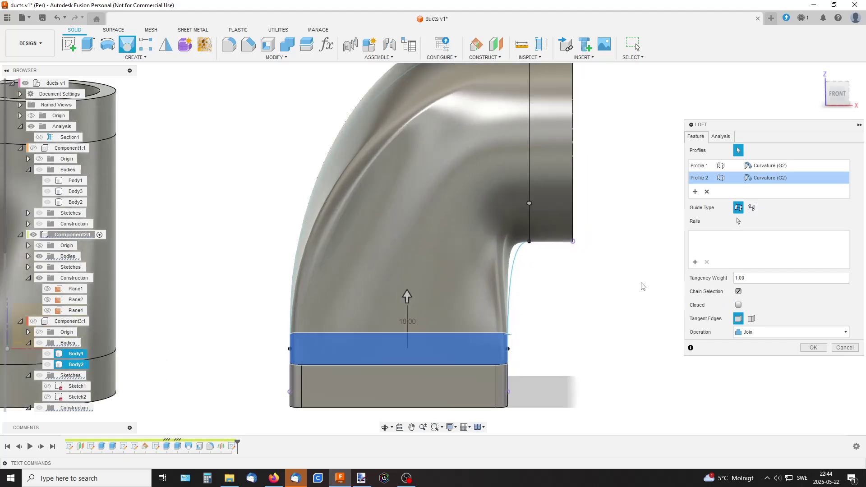
{"action": "left_click", "coordinate": [739, 221]}
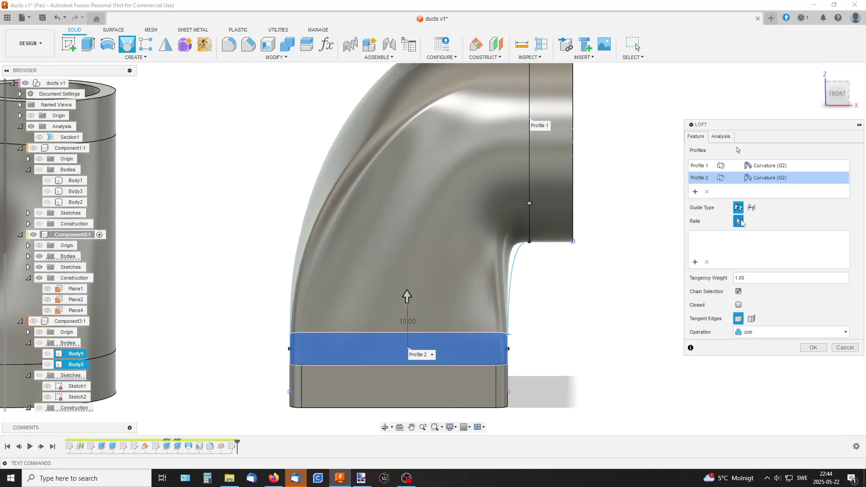
{"action": "left_click", "coordinate": [515, 261]}
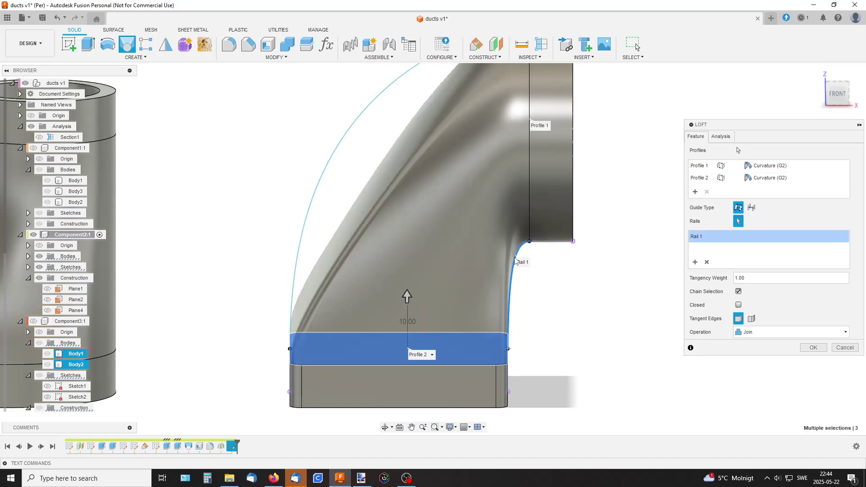
{"action": "left_click", "coordinate": [344, 138]}
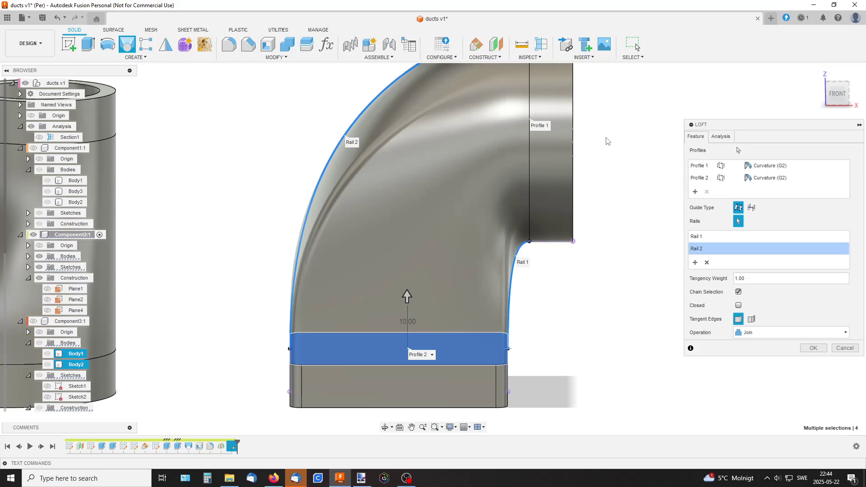
{"action": "middle_click_drag", "start_coordinate": [605, 128], "coordinate": [603, 172]}
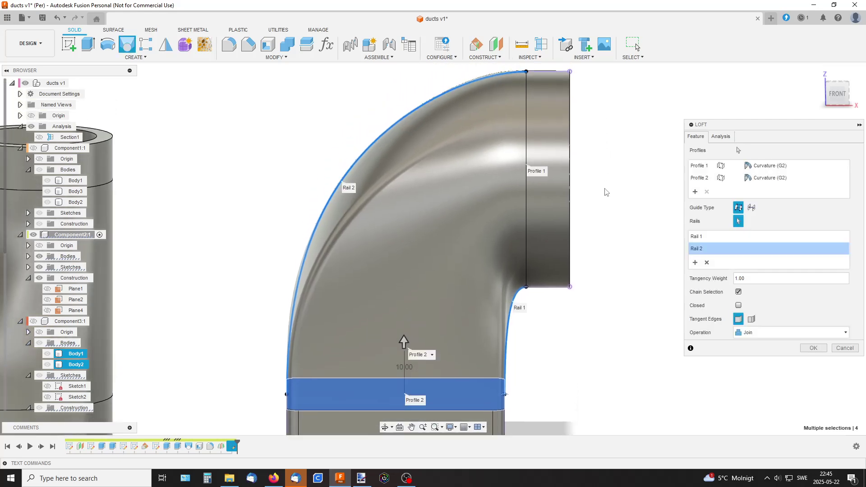
{"action": "scroll", "coordinate": [606, 190], "scroll_direction": "down", "scroll_amount": 1}
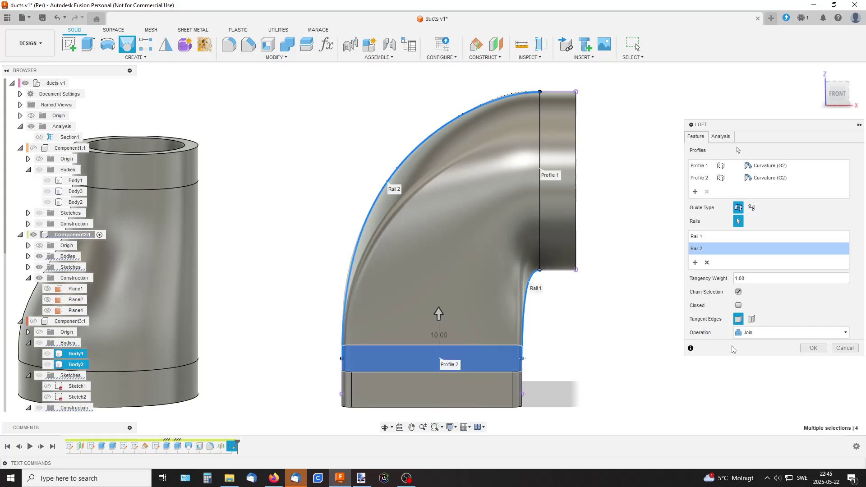
{"action": "left_click", "coordinate": [812, 349]}
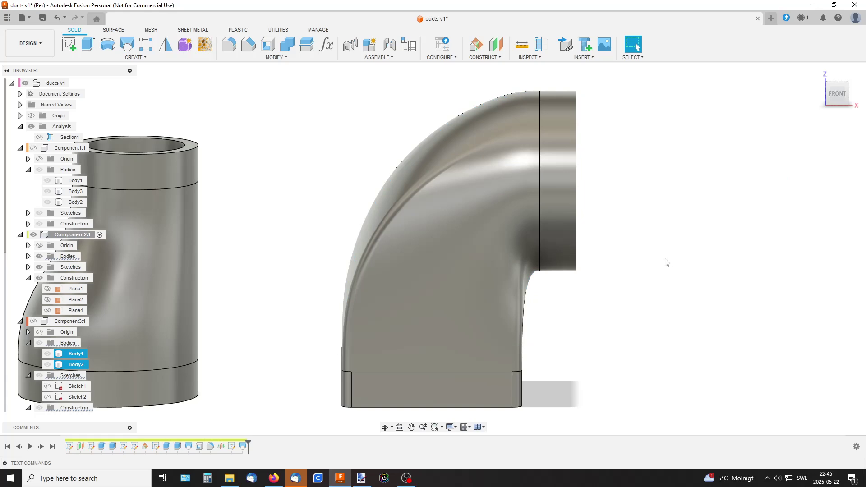
Shell the curved duct with a 2 mm inside thickness, removing the round end face and the square end face
{"action": "middle_click_drag", "start_coordinate": [665, 259], "coordinate": [621, 239], "text": "shift"}
{"action": "left_click", "coordinate": [268, 44]}
{"action": "left_click", "coordinate": [537, 211]}
{"action": "left_click", "coordinate": [470, 304]}
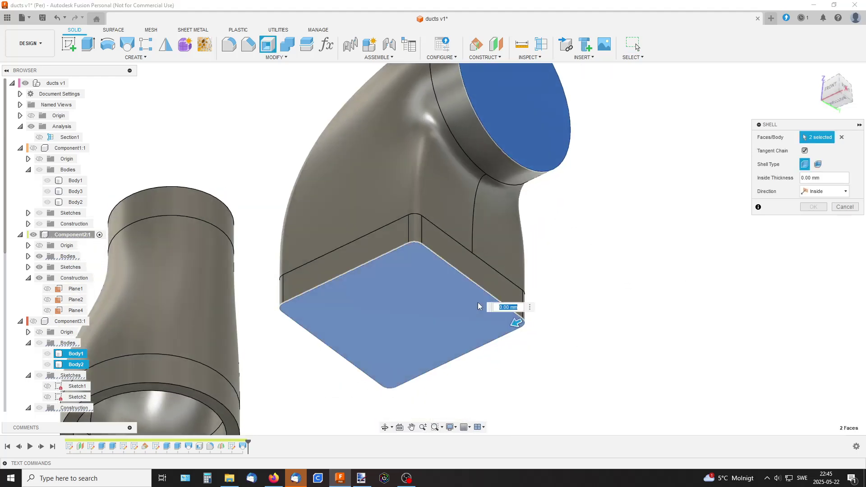
{"action": "type", "text": "2"}
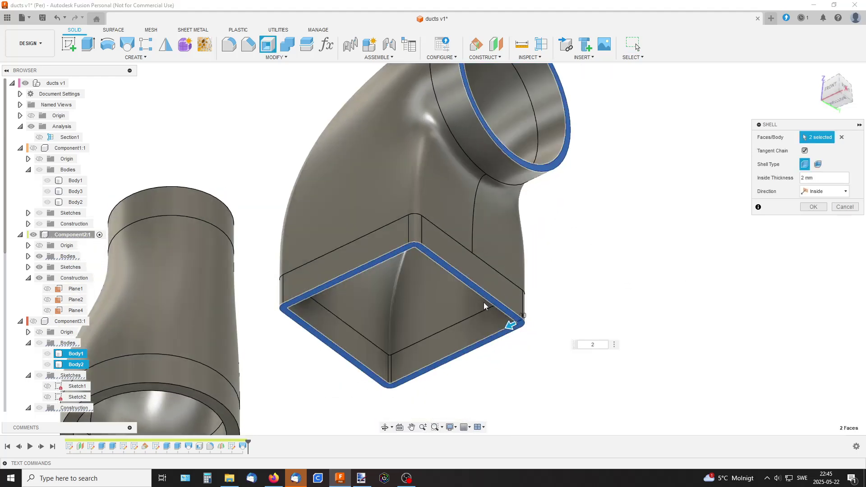
{"action": "left_click", "coordinate": [813, 207]}
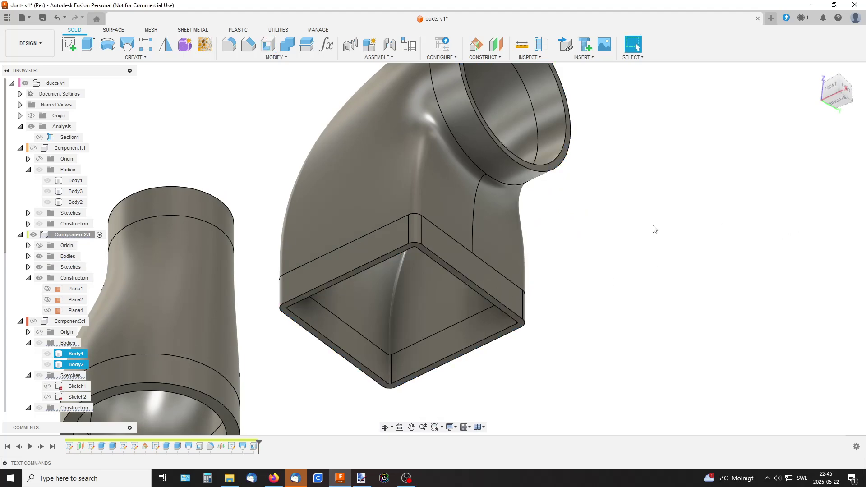
Show Component3, hide Component2, and activate Component3 for editing
{"action": "scroll", "coordinate": [651, 228], "scroll_direction": "down", "scroll_amount": 3}
{"action": "middle_click_drag", "start_coordinate": [650, 209], "coordinate": [661, 271], "text": "shift"}
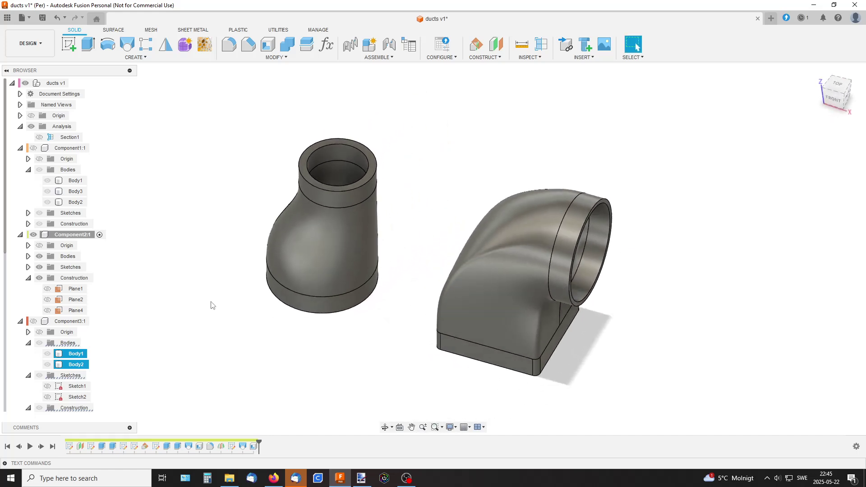
{"action": "left_click", "coordinate": [34, 321]}
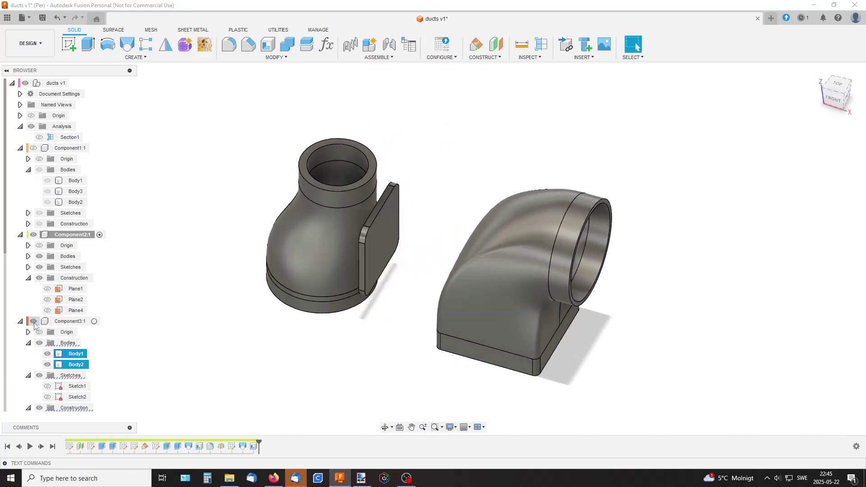
{"action": "left_click", "coordinate": [33, 234]}
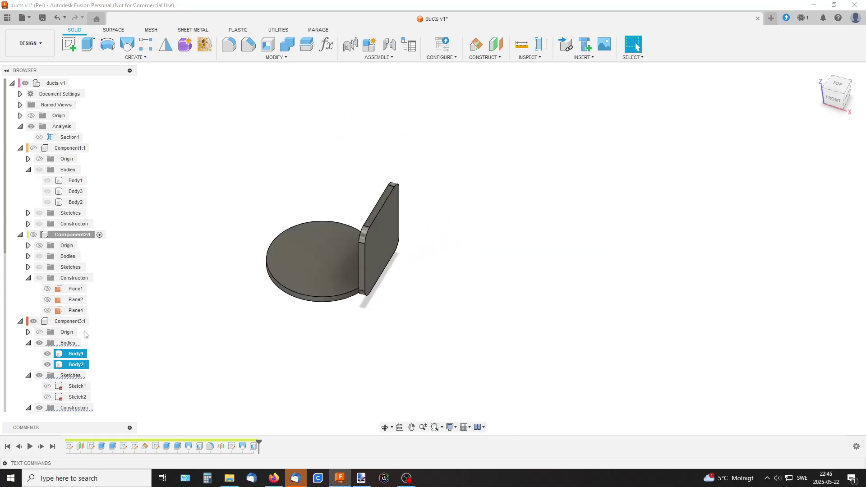
{"action": "double_click", "coordinate": [81, 322]}
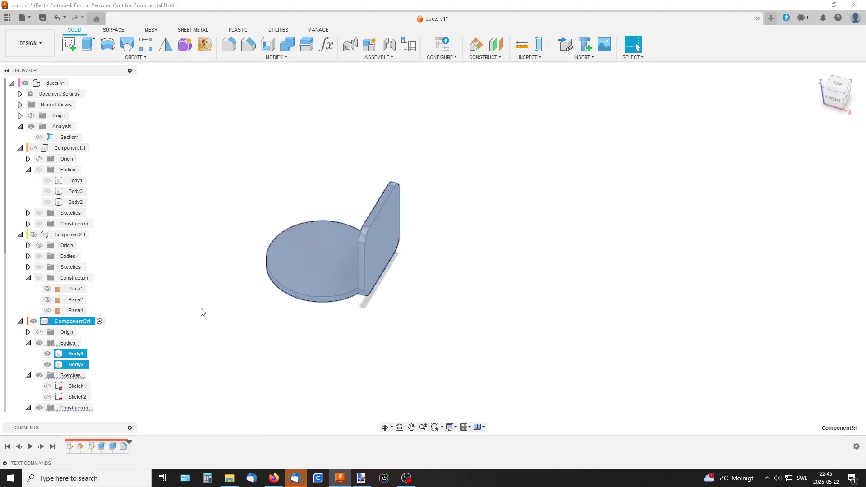
Examine the rounded plate and the round disc of Component3 from several angles
{"action": "middle_click_drag", "start_coordinate": [413, 270], "coordinate": [561, 252], "text": "shift"}
{"action": "scroll", "coordinate": [459, 256], "scroll_direction": "up", "scroll_amount": 3}
{"action": "scroll", "coordinate": [560, 255], "scroll_direction": "up", "scroll_amount": 2}
{"action": "left_click", "coordinate": [557, 265]}
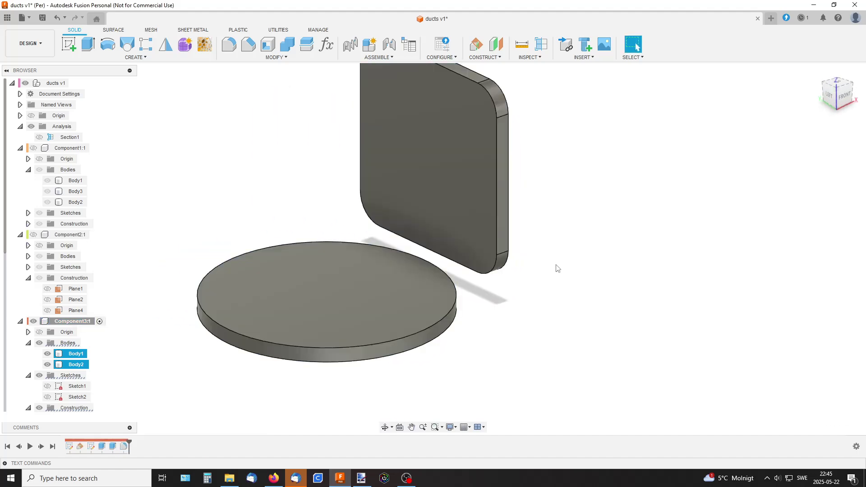
{"action": "middle_click_drag", "start_coordinate": [573, 213], "coordinate": [576, 229]}
{"action": "middle_click_drag", "start_coordinate": [575, 228], "coordinate": [553, 229], "text": "shift"}
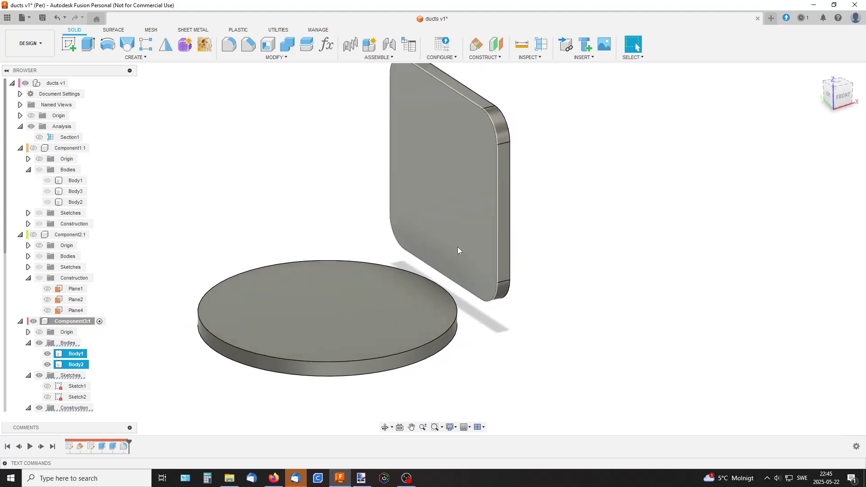
{"action": "middle_click_drag", "start_coordinate": [522, 258], "coordinate": [554, 228], "text": "shift"}
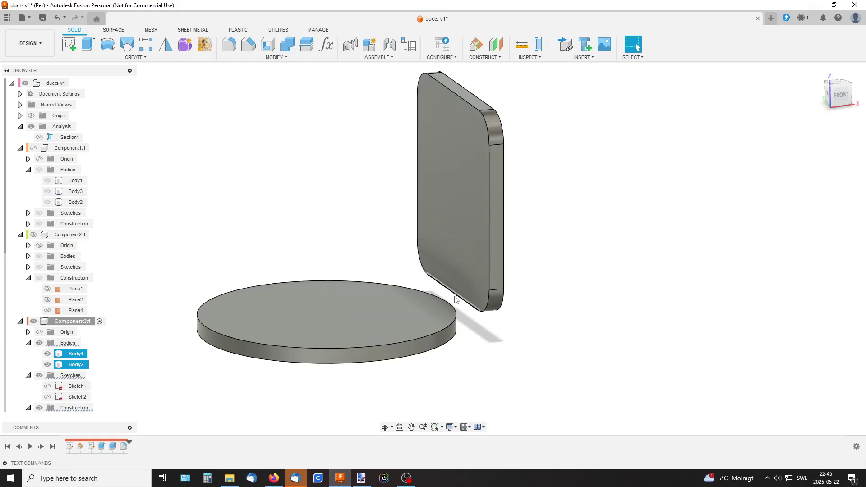
{"action": "key", "text": "F4"}
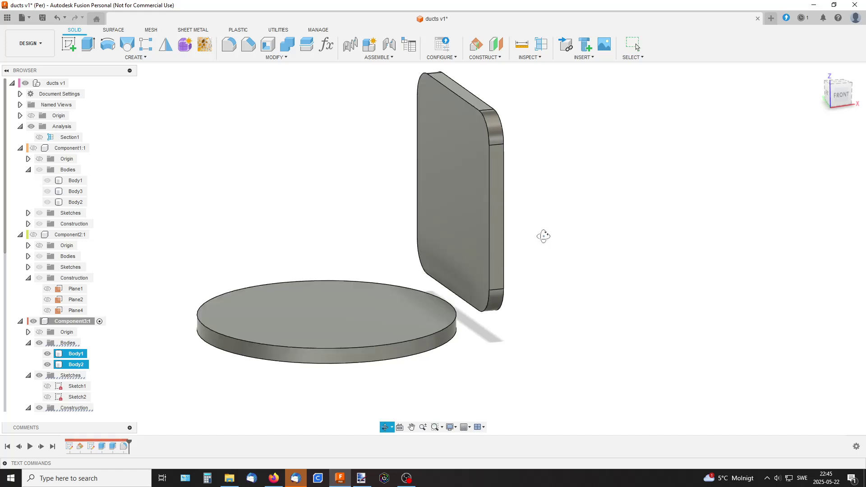
{"action": "middle_click_drag", "start_coordinate": [543, 236], "coordinate": [584, 229], "text": "shift"}
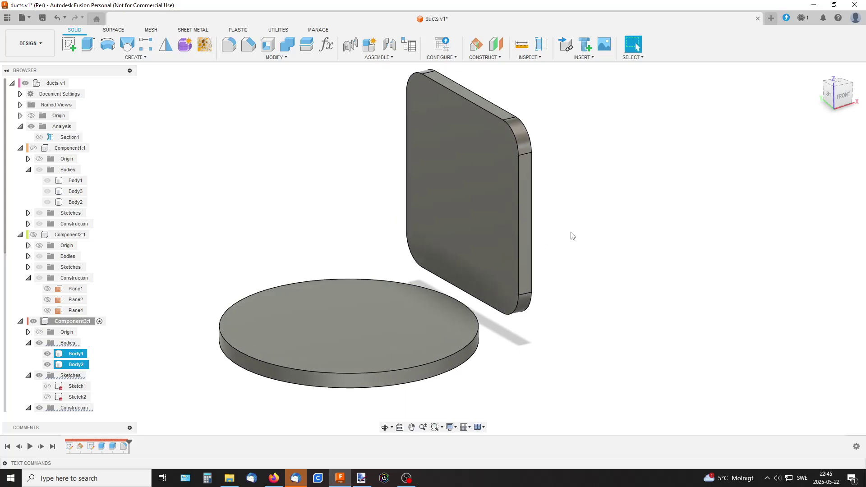
Start a loft from the rounded plate's inner face to the disc's upper face, with both profiles set to Curvature (G2)
{"action": "left_click", "coordinate": [128, 44]}
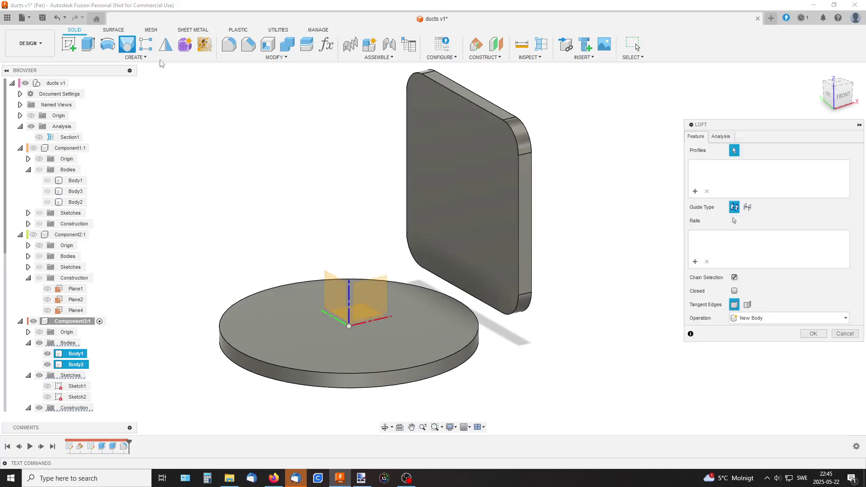
{"action": "left_click", "coordinate": [422, 174]}
{"action": "left_click", "coordinate": [393, 338]}
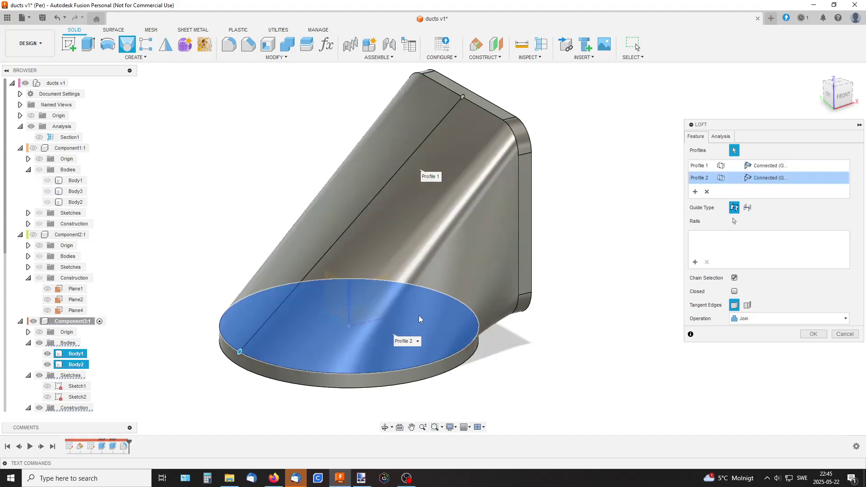
{"action": "left_click", "coordinate": [777, 174]}
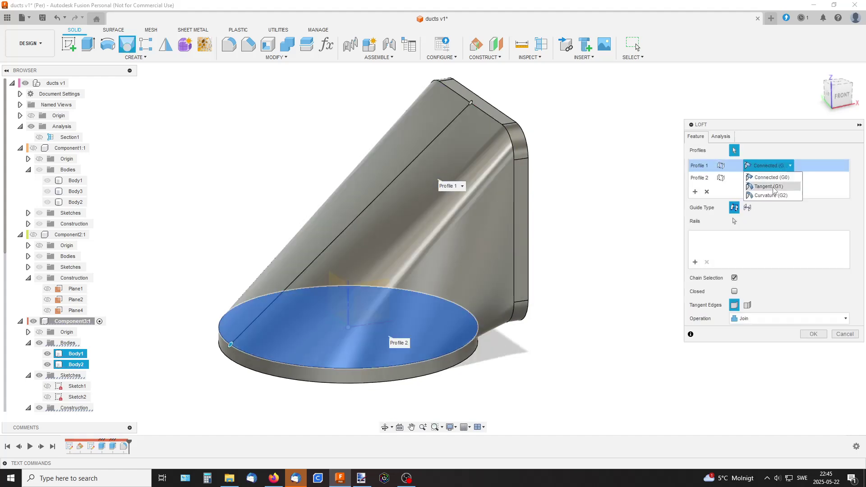
{"action": "left_click", "coordinate": [772, 197]}
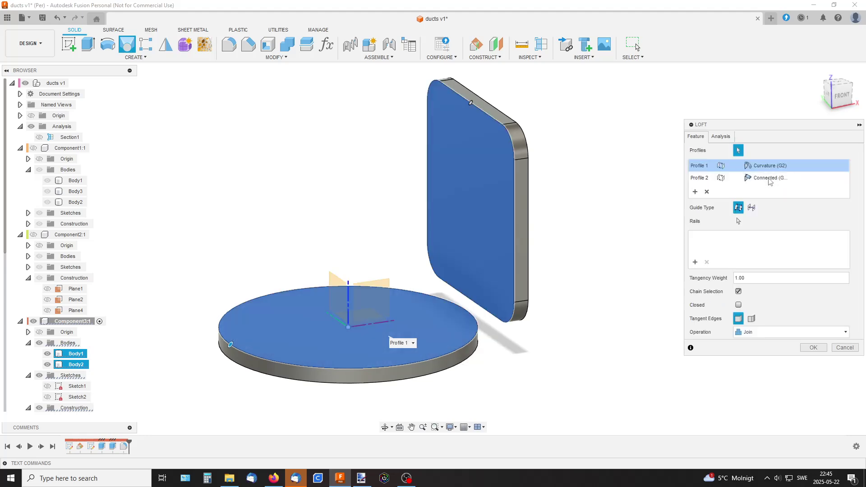
{"action": "left_click", "coordinate": [767, 179]}
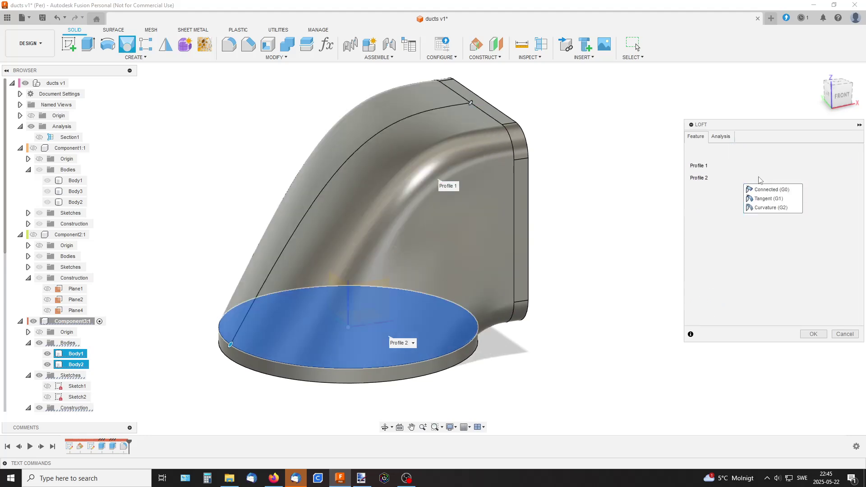
{"action": "left_click", "coordinate": [771, 208]}
Set the tangency weight to 0.791 at the disc and 0.965 at the plate, and create the loft with the Join operation
{"action": "middle_click_drag", "start_coordinate": [600, 196], "coordinate": [580, 178], "text": "shift"}
{"action": "mouse_move", "coordinate": [379, 272]}
{"action": "left_mouse_down"}
{"action": "mouse_move", "coordinate": [379, 296]}
{"action": "mouse_move", "coordinate": [376, 280]}
{"action": "left_mouse_up"}
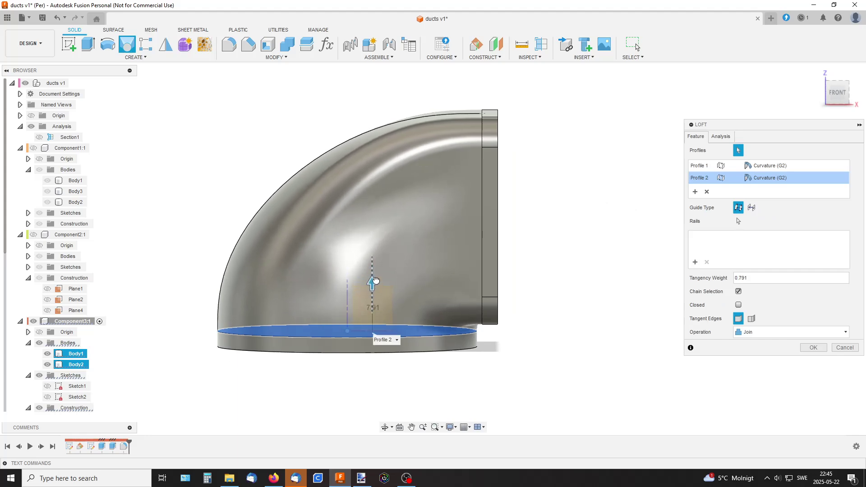
{"action": "left_click", "coordinate": [707, 170]}
{"action": "mouse_move", "coordinate": [422, 214]}
{"action": "left_mouse_down"}
{"action": "mouse_move", "coordinate": [437, 215]}
{"action": "mouse_move", "coordinate": [424, 215]}
{"action": "left_mouse_up"}
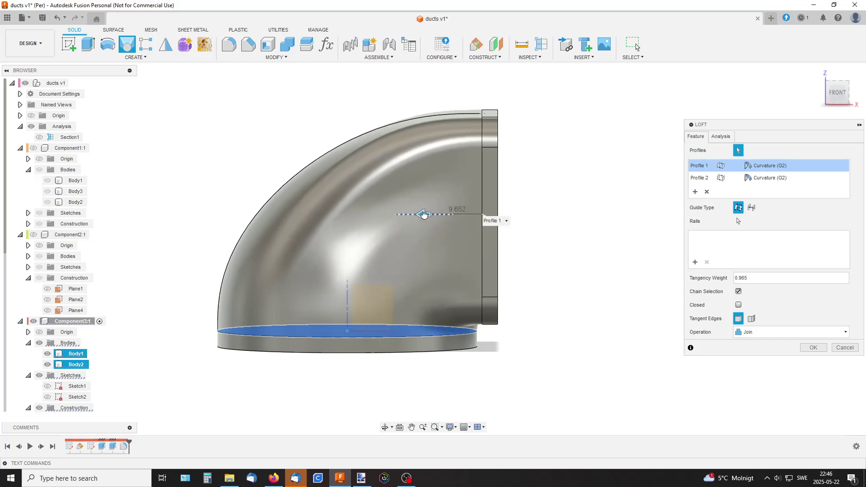
{"action": "middle_click_drag", "start_coordinate": [522, 208], "coordinate": [550, 199], "text": "shift"}
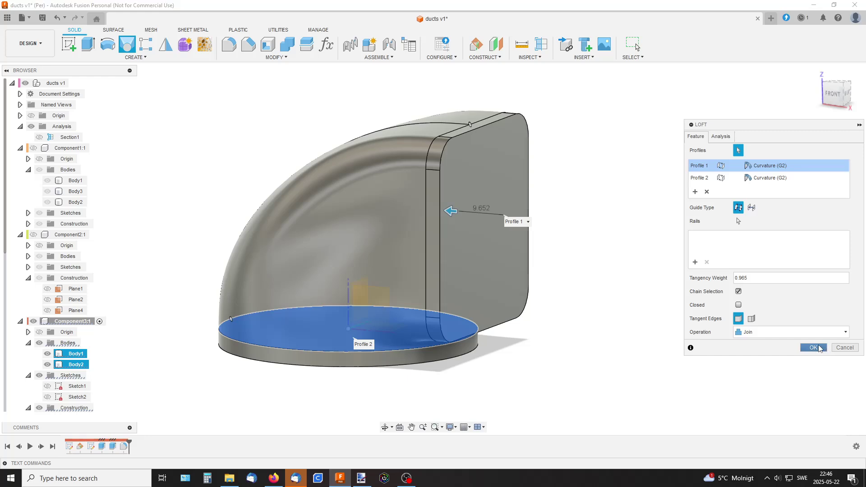
{"action": "left_click", "coordinate": [825, 353]}
Start a surface Offset and try the single face along the plate's upper rim as the selection
{"action": "middle_click_drag", "start_coordinate": [607, 217], "coordinate": [581, 250], "text": "shift"}
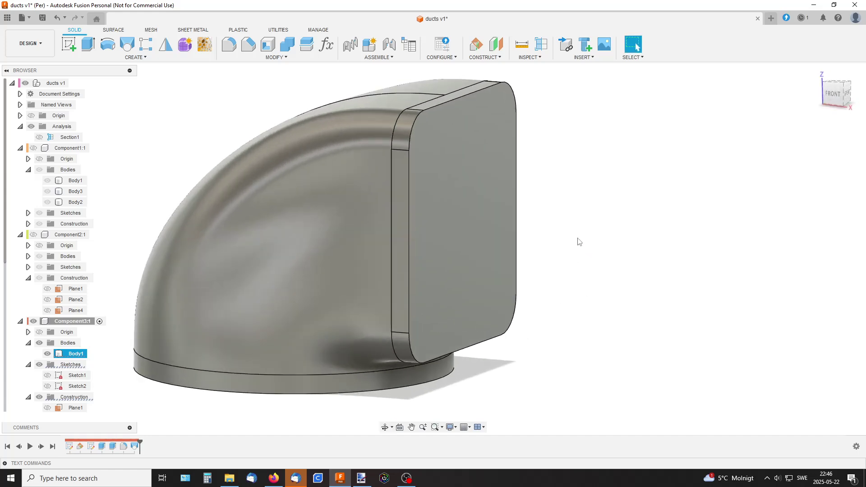
{"action": "scroll", "coordinate": [599, 235], "scroll_direction": "up", "scroll_amount": 2}
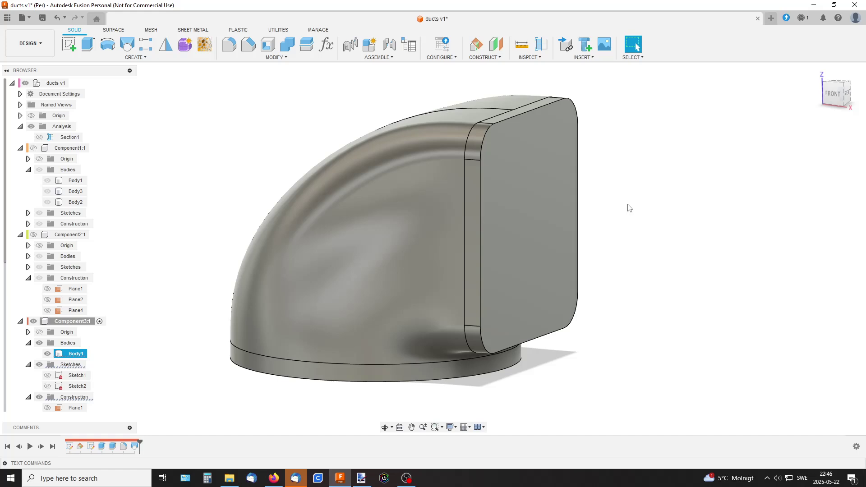
{"action": "mouse_move", "coordinate": [628, 208]}
{"action": "middle_mouse_down", "text": "shift"}
{"action": "mouse_move", "coordinate": [627, 167]}
{"action": "mouse_move", "coordinate": [613, 205]}
{"action": "mouse_move", "coordinate": [628, 194]}
{"action": "middle_mouse_up", "text": "shift"}
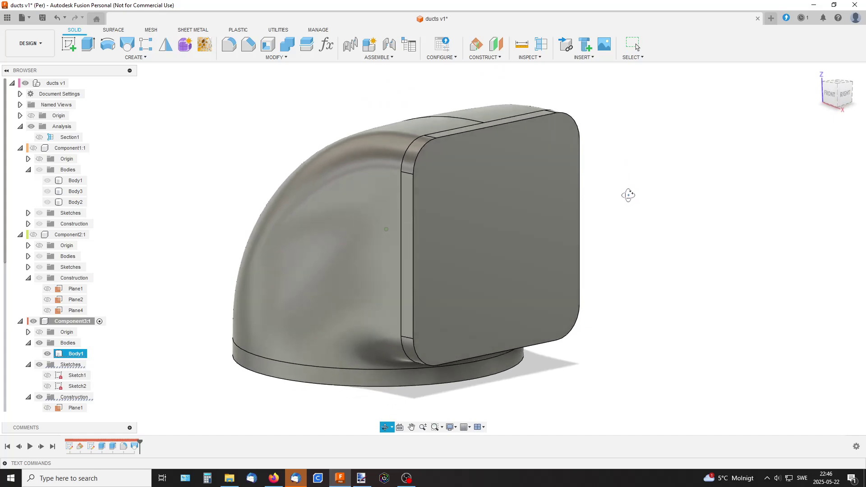
{"action": "left_click", "coordinate": [113, 30]}
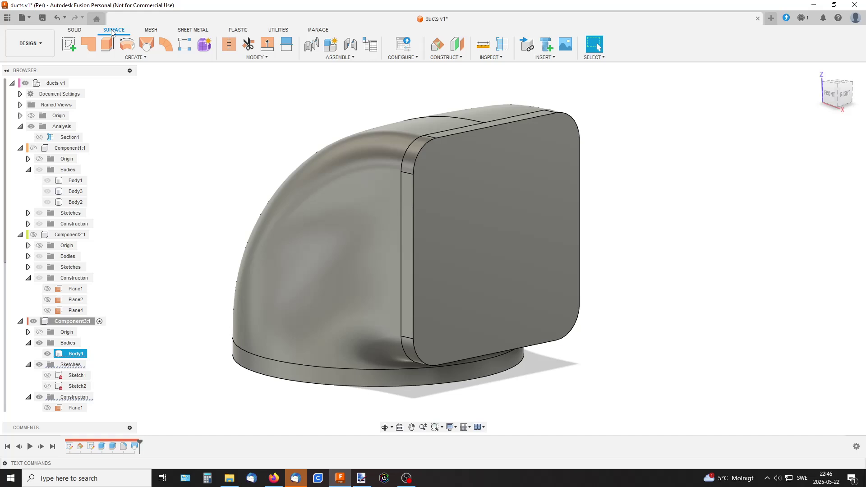
{"action": "left_click", "coordinate": [152, 58]}
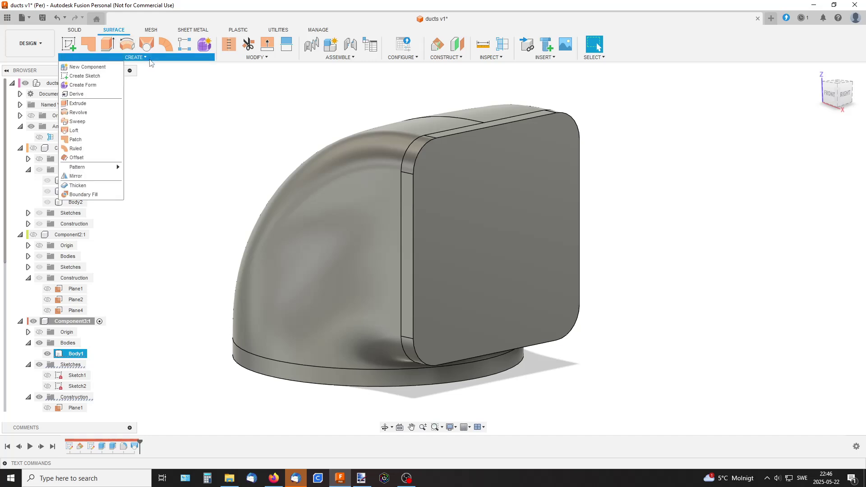
{"action": "left_click", "coordinate": [85, 158]}
{"action": "mouse_move", "coordinate": [642, 164]}
{"action": "middle_mouse_down", "text": "shift"}
{"action": "mouse_move", "coordinate": [641, 149]}
{"action": "mouse_move", "coordinate": [643, 169]}
{"action": "middle_mouse_up", "text": "shift"}
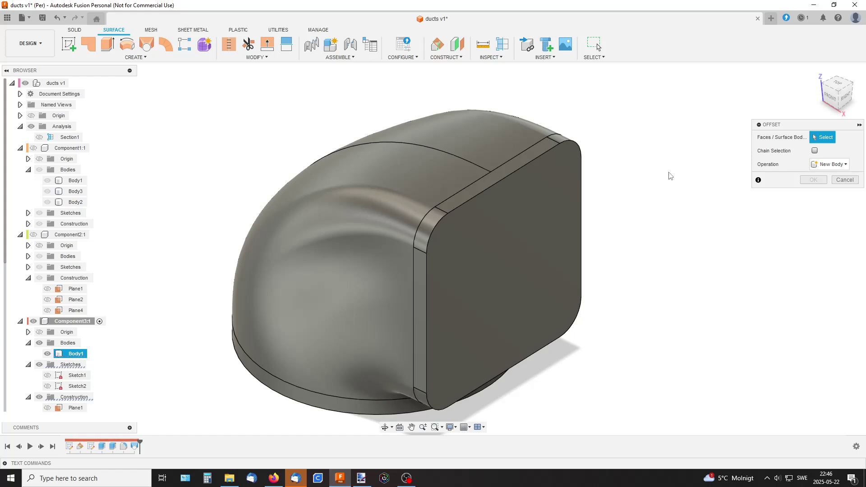
{"action": "left_click", "coordinate": [515, 166]}
{"action": "middle_click_drag", "start_coordinate": [620, 202], "coordinate": [654, 170], "text": "shift"}
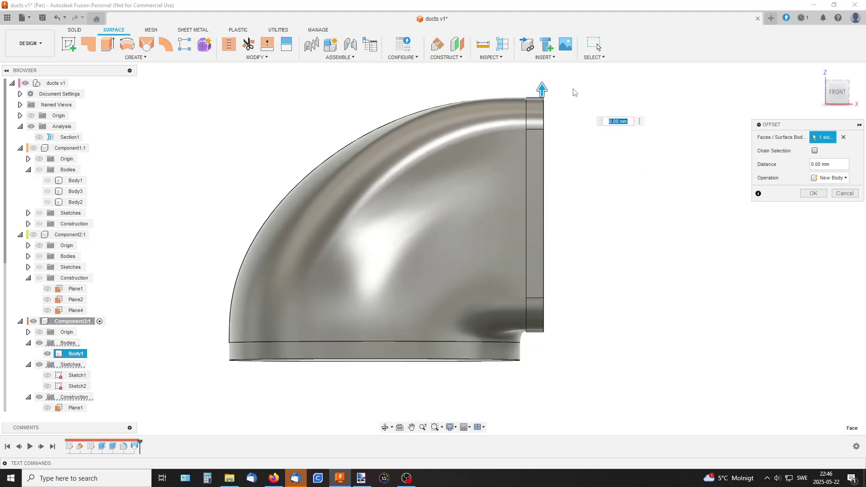
{"action": "middle_click_drag", "start_coordinate": [593, 91], "coordinate": [592, 105], "text": "shift"}
{"action": "left_click", "coordinate": [535, 113]}
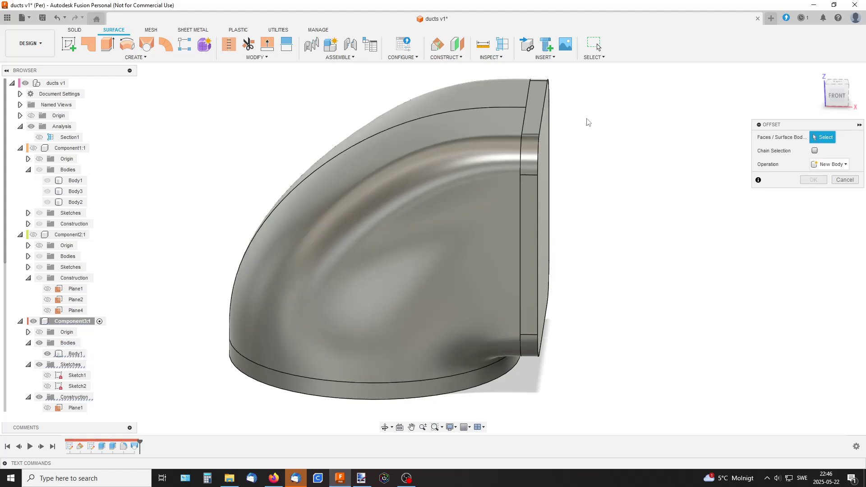
Select all rim faces of the rounded plate without its flat outer face, plus the disc's side face, for the offset
{"action": "left_click", "coordinate": [836, 96]}
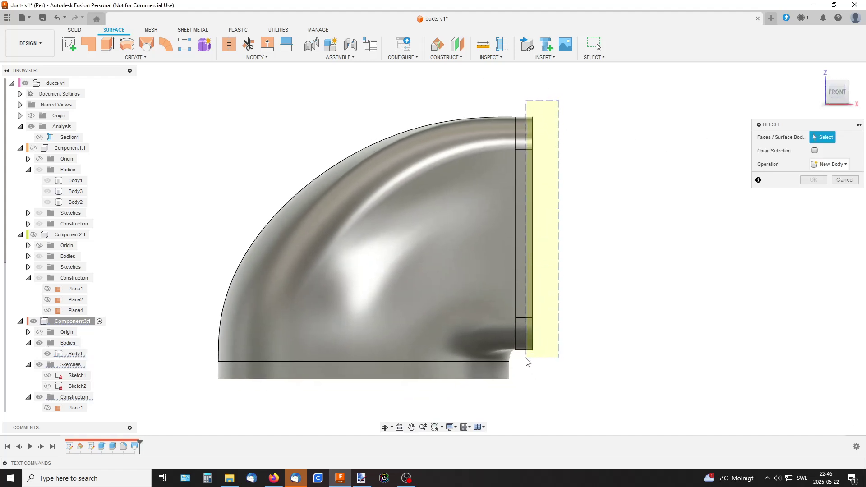
{"action": "left_click", "coordinate": [523, 316]}
{"action": "middle_click_drag", "start_coordinate": [608, 238], "coordinate": [586, 176], "text": "shift"}
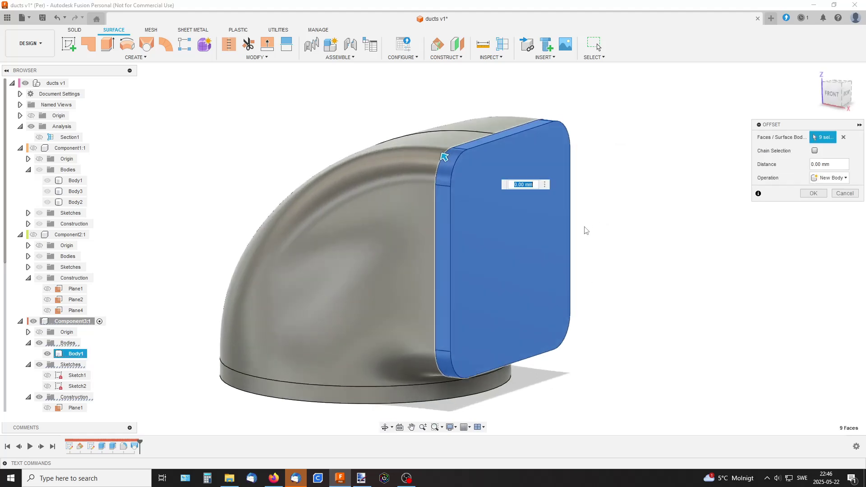
{"action": "left_click", "coordinate": [512, 219]}
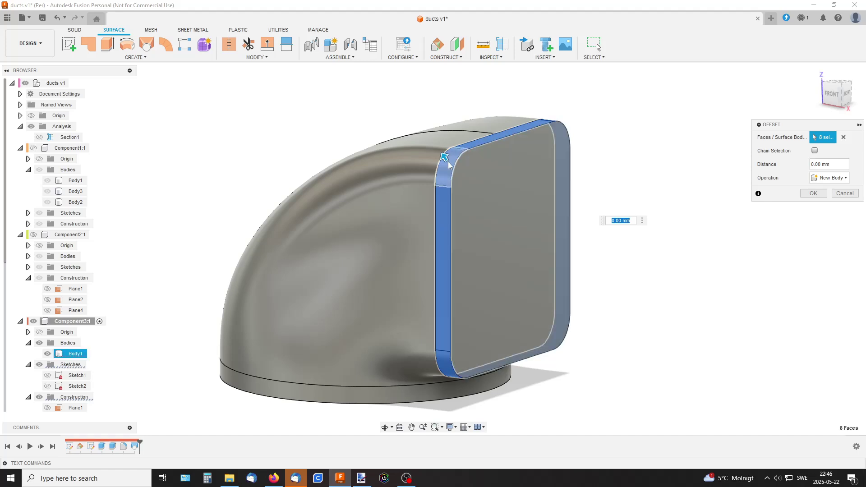
{"action": "middle_click_drag", "start_coordinate": [625, 199], "coordinate": [475, 300], "text": "shift"}
{"action": "left_click", "coordinate": [418, 349]}
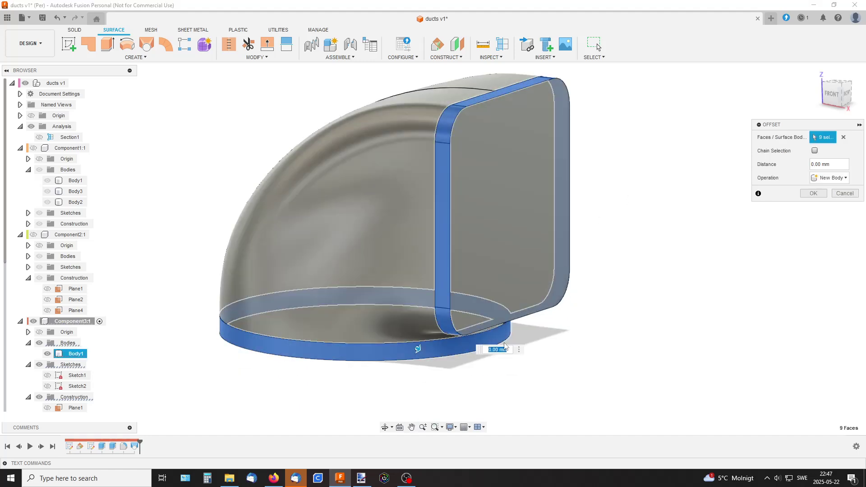
Offset the selected rim faces by -2 mm as new surface bodies
{"action": "middle_click_drag", "start_coordinate": [598, 282], "coordinate": [645, 285], "text": "shift"}
{"action": "left_click_drag", "start_coordinate": [516, 334], "coordinate": [504, 334]}
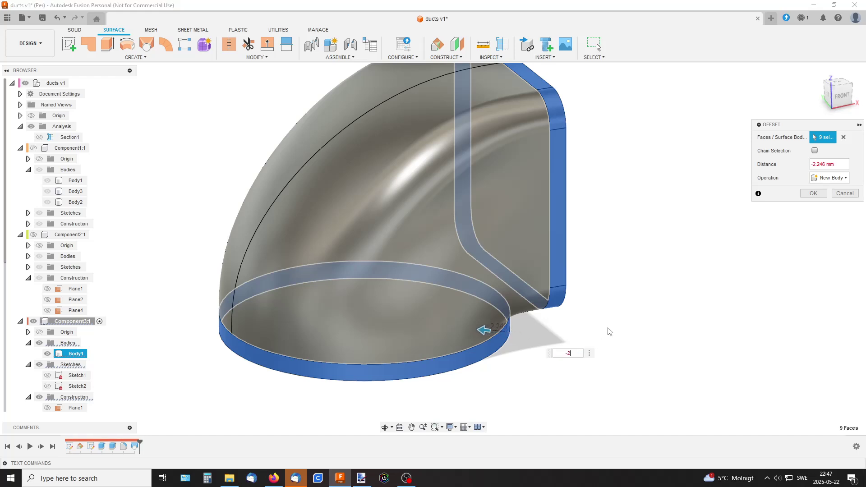
{"action": "middle_click_drag", "start_coordinate": [616, 234], "coordinate": [601, 224], "text": "shift"}
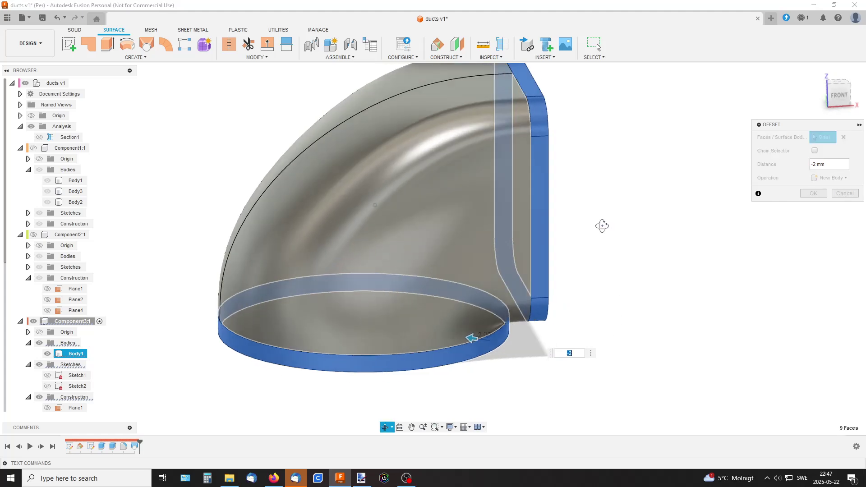
{"action": "left_click", "coordinate": [812, 194]}
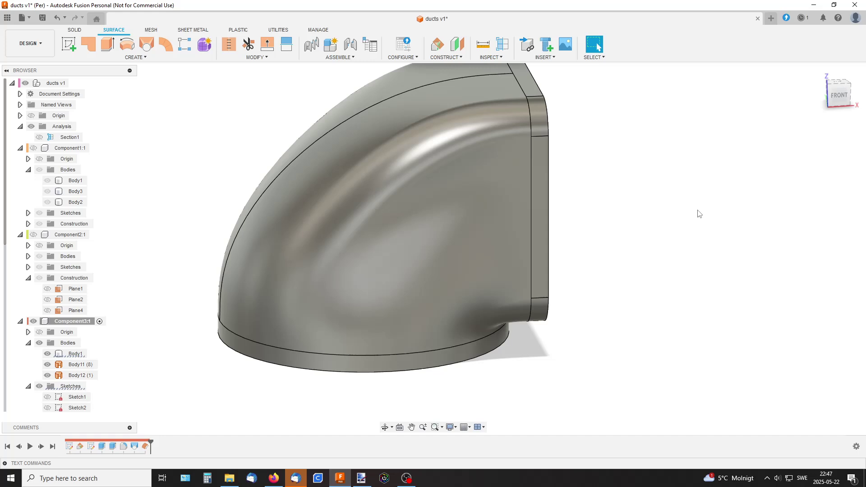
Hide the solid duct Body1 so only the two offset surface rings are shown
{"action": "left_click", "coordinate": [47, 354]}
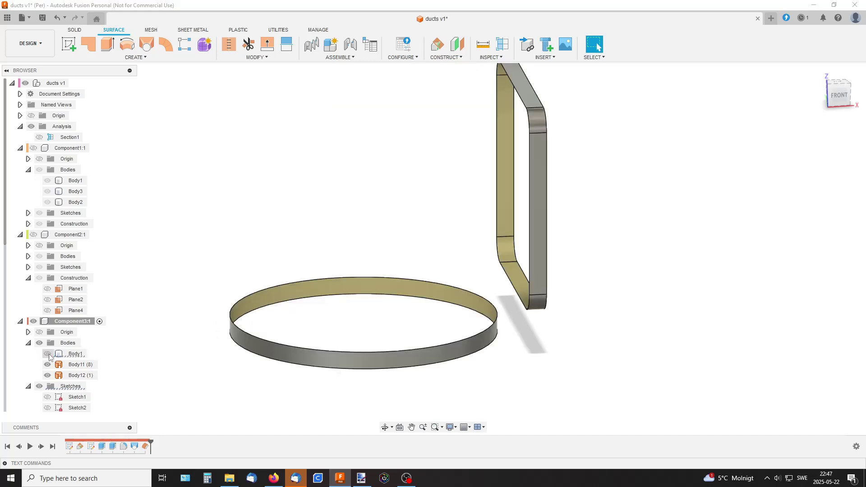
{"action": "middle_click_drag", "start_coordinate": [613, 218], "coordinate": [601, 190], "text": "shift"}
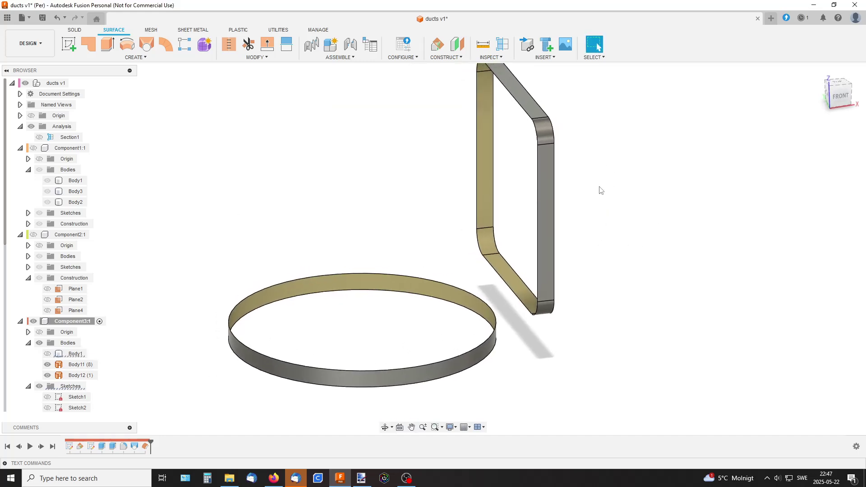
{"action": "left_click", "coordinate": [47, 354]}
{"action": "left_click", "coordinate": [47, 353]}
{"action": "middle_click_drag", "start_coordinate": [602, 216], "coordinate": [612, 198], "text": "shift"}
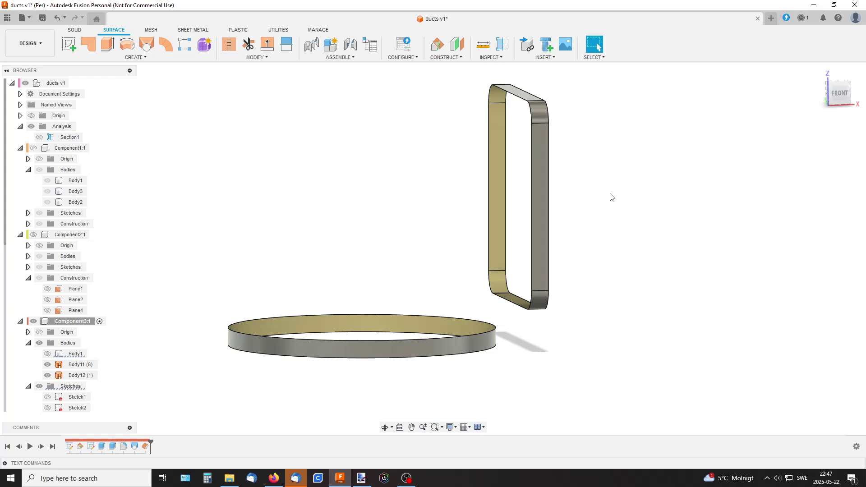
Start a surface Loft from the rectangular ring's inward-facing edge loop to the circular ring's upper edge
{"action": "left_click", "coordinate": [146, 45]}
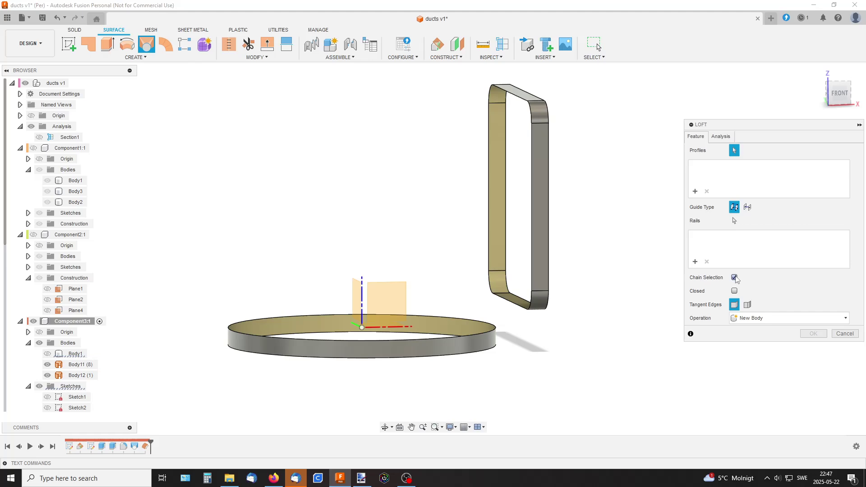
{"action": "left_click", "coordinate": [525, 141]}
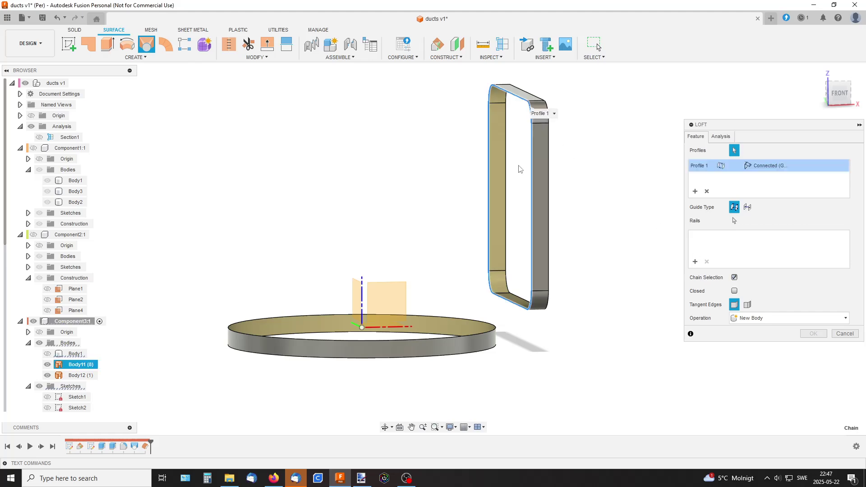
{"action": "middle_click_drag", "start_coordinate": [598, 195], "coordinate": [573, 233], "text": "shift"}
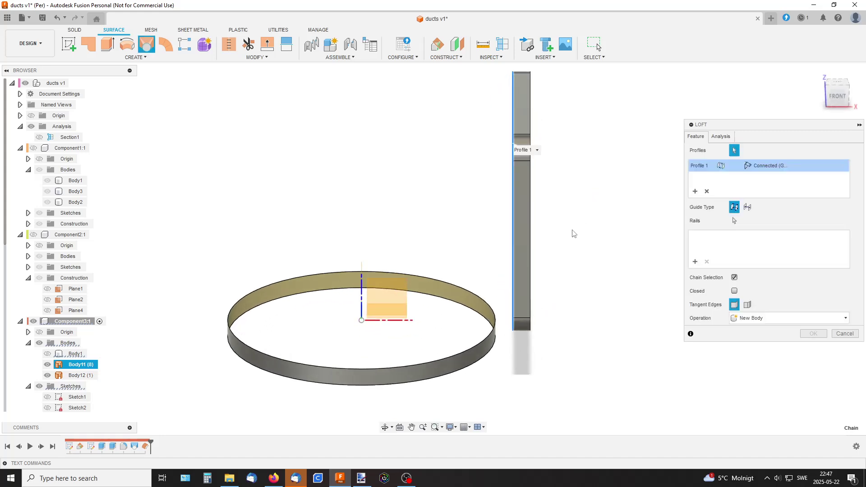
{"action": "left_click", "coordinate": [495, 326]}
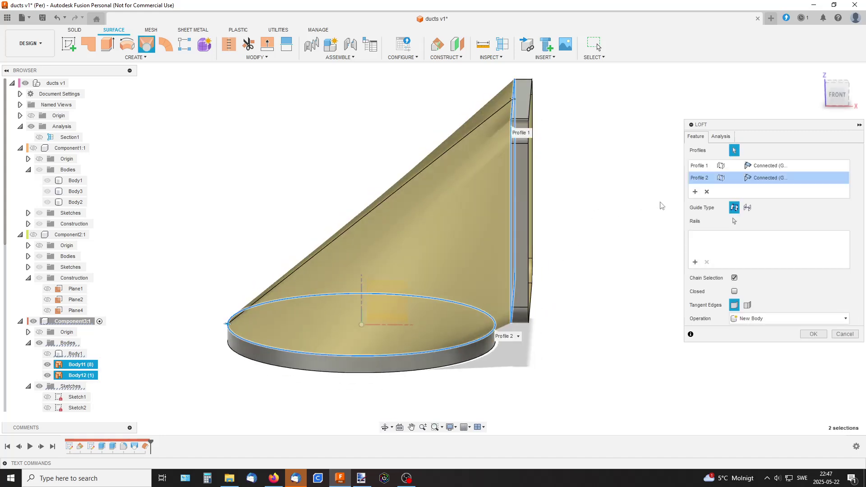
Set both loft profiles to Curvature (G2) continuity and create the loft as a new body
{"action": "left_click", "coordinate": [765, 166]}
{"action": "left_click", "coordinate": [771, 195]}
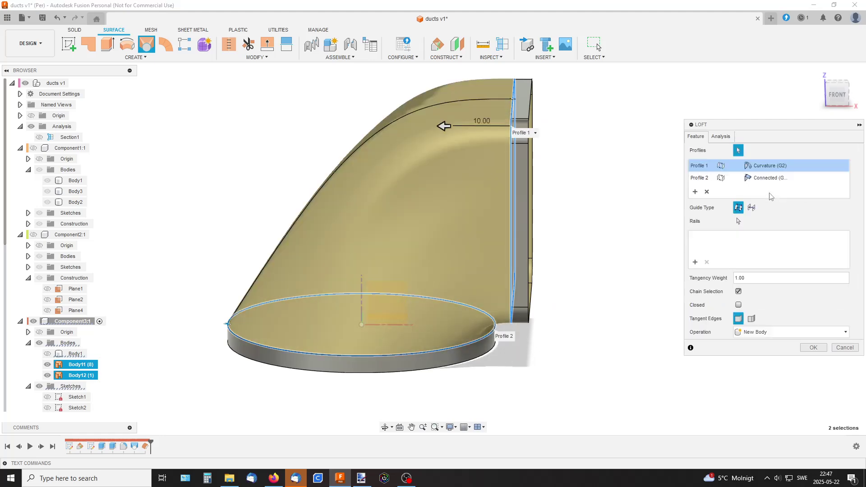
{"action": "left_click", "coordinate": [770, 179]}
{"action": "left_click", "coordinate": [769, 207]}
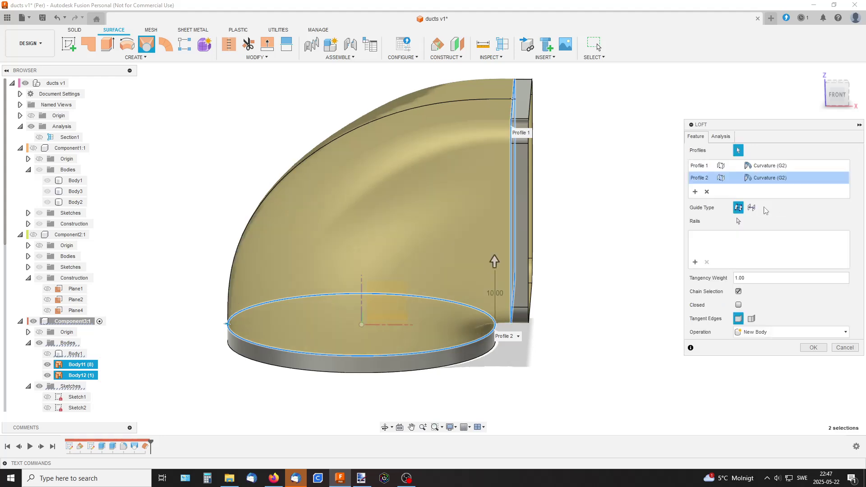
{"action": "mouse_move", "coordinate": [622, 151]}
{"action": "middle_mouse_down", "text": "shift"}
{"action": "mouse_move", "coordinate": [609, 132]}
{"action": "mouse_move", "coordinate": [601, 162]}
{"action": "mouse_move", "coordinate": [582, 156]}
{"action": "mouse_move", "coordinate": [594, 154]}
{"action": "mouse_move", "coordinate": [605, 120]}
{"action": "mouse_move", "coordinate": [624, 129]}
{"action": "mouse_move", "coordinate": [621, 142]}
{"action": "middle_mouse_up", "text": "shift"}
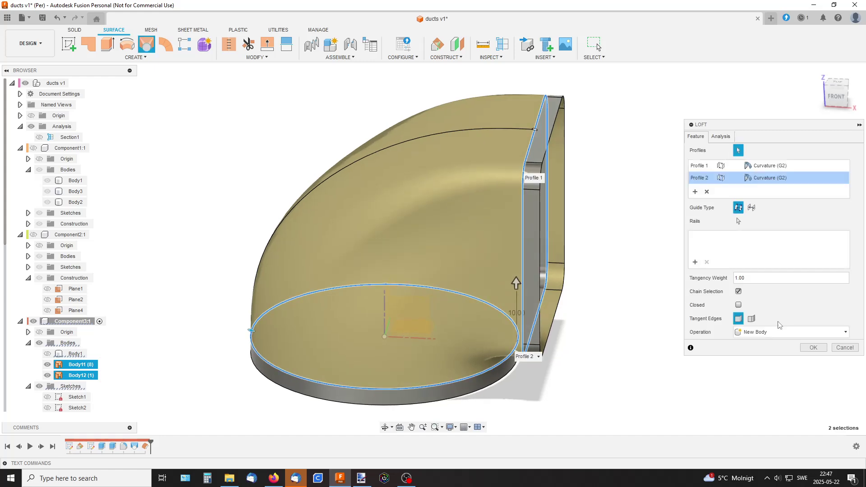
{"action": "left_click", "coordinate": [807, 349]}
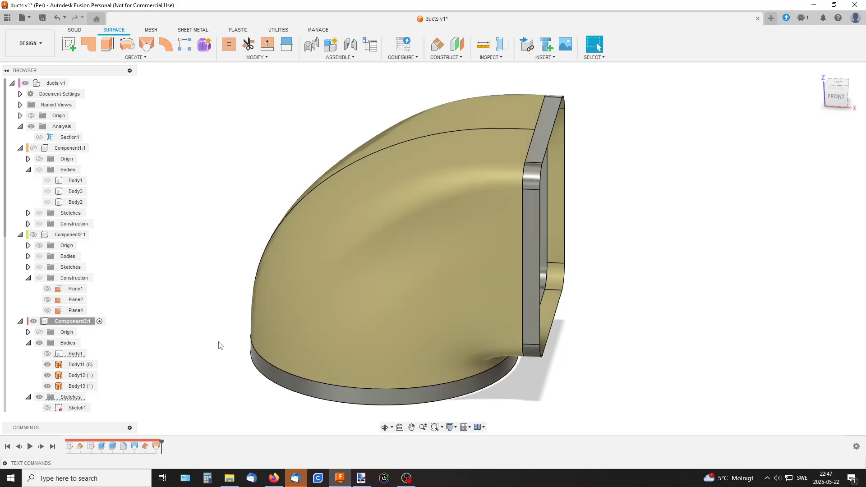
Stitch the two rim rings and the lofted surface into a new body with a 0.10 mm tolerance
{"action": "mouse_move", "coordinate": [636, 225]}
{"action": "middle_mouse_down"}
{"action": "mouse_move", "coordinate": [625, 204]}
{"action": "mouse_move", "coordinate": [633, 209]}
{"action": "middle_mouse_up"}
{"action": "scroll", "coordinate": [640, 215], "scroll_direction": "down", "scroll_amount": 1}
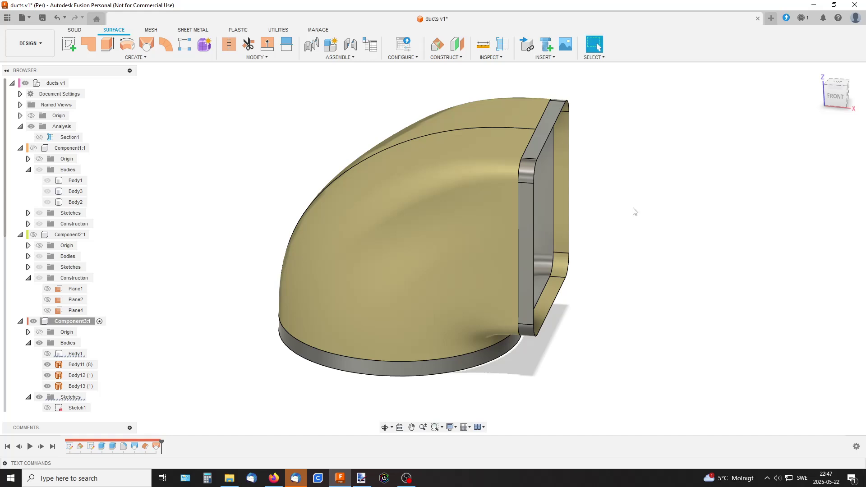
{"action": "left_click_drag", "start_coordinate": [592, 359], "coordinate": [460, 288]}
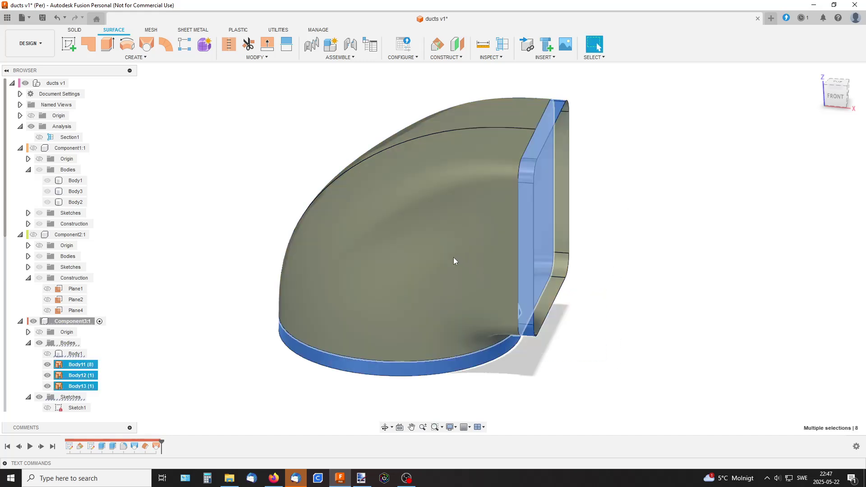
{"action": "left_click", "coordinate": [229, 46]}
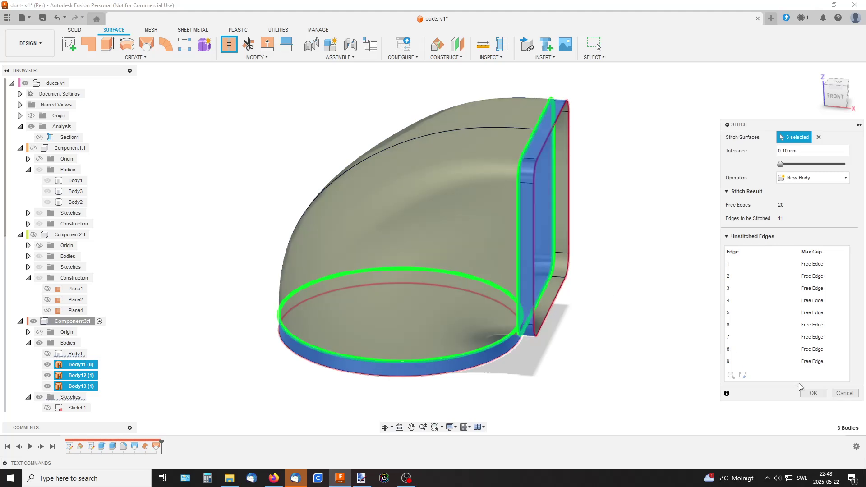
{"action": "left_click", "coordinate": [811, 394]}
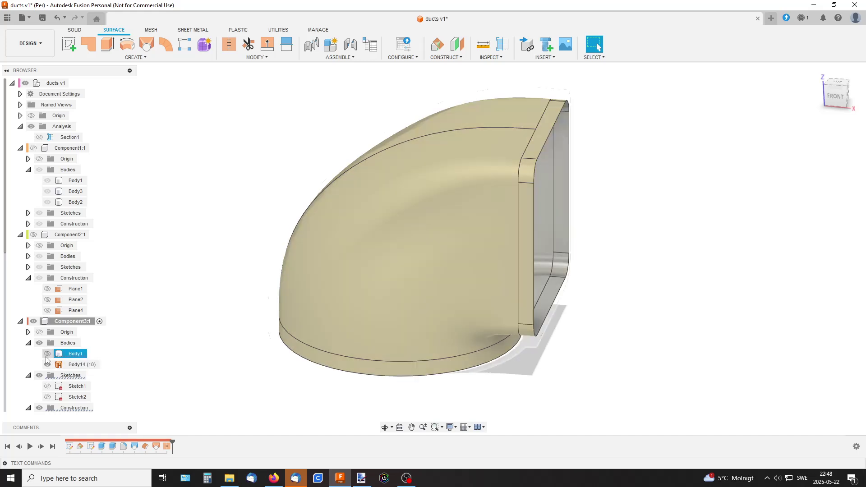
Show the solid duct Body1 and split it with the stitched surface Body14, with splitting tool extension turned off
{"action": "left_click", "coordinate": [47, 355]}
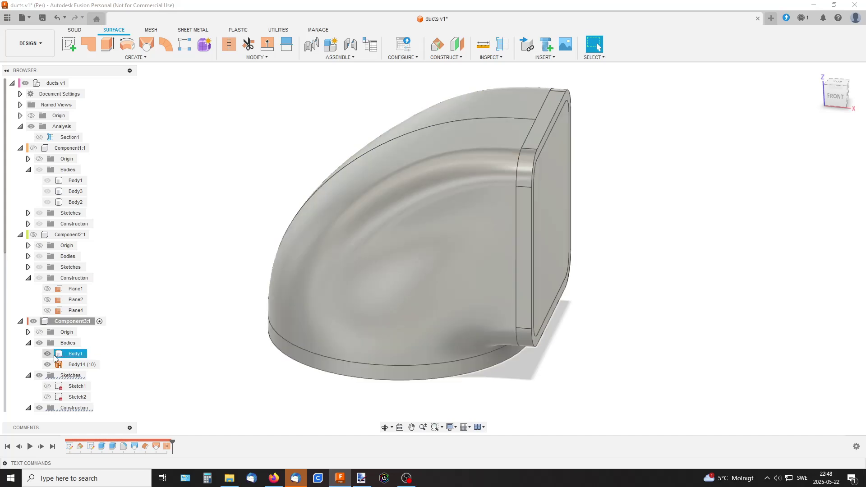
{"action": "middle_click_drag", "start_coordinate": [611, 166], "coordinate": [603, 169], "text": "shift"}
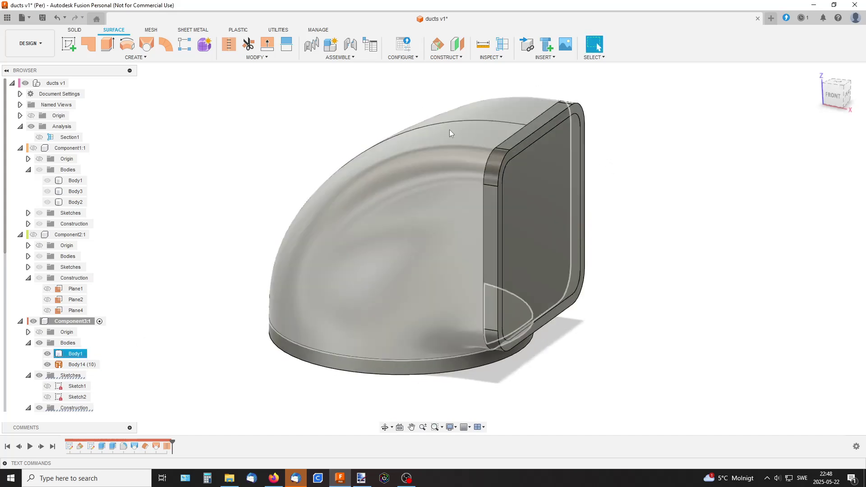
{"action": "left_click", "coordinate": [255, 57]}
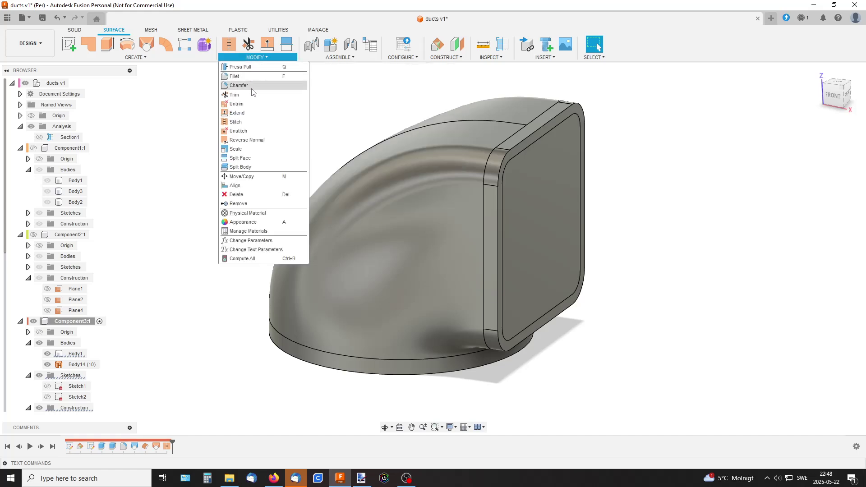
{"action": "left_click", "coordinate": [240, 167]}
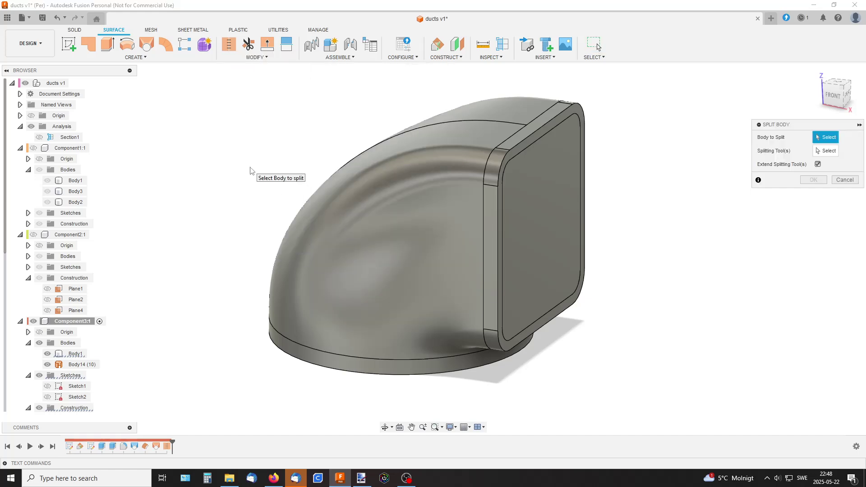
{"action": "left_click", "coordinate": [483, 120]}
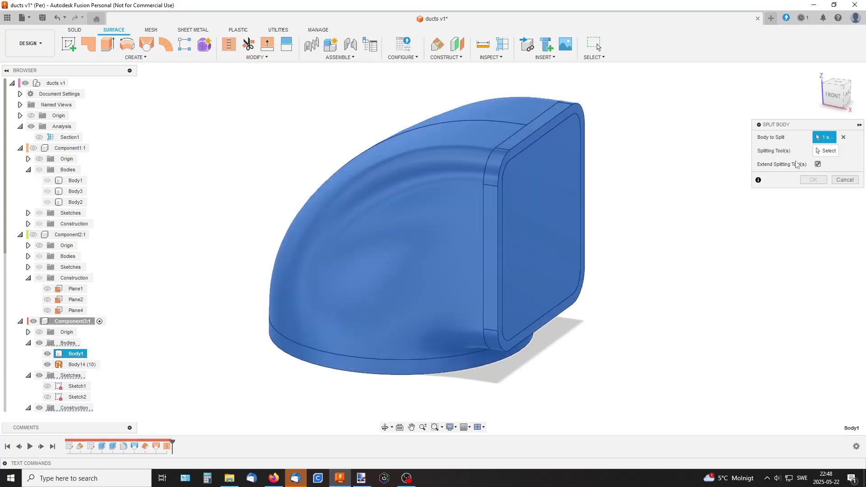
{"action": "left_click", "coordinate": [830, 151]}
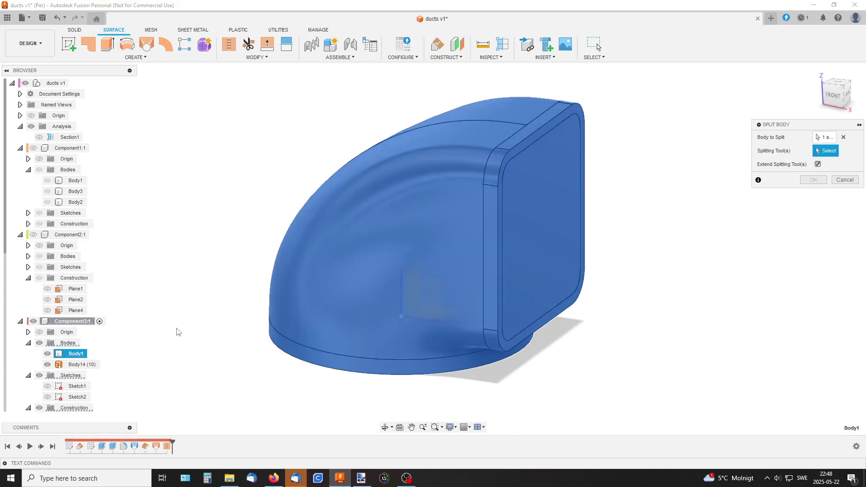
{"action": "left_click", "coordinate": [81, 364]}
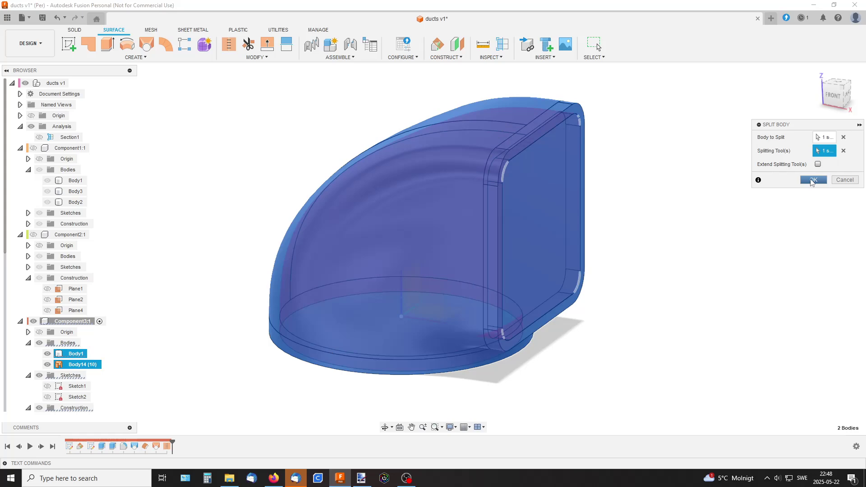
{"action": "left_click", "coordinate": [813, 180]}
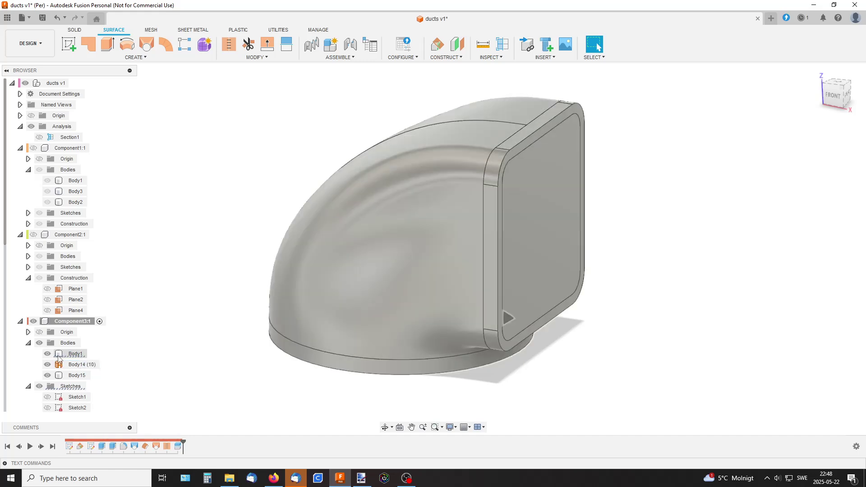
Remove the stitched surface Body14, tell the split solids apart by hiding each, and remove the inner core Body15
{"action": "right_click", "coordinate": [69, 365]}
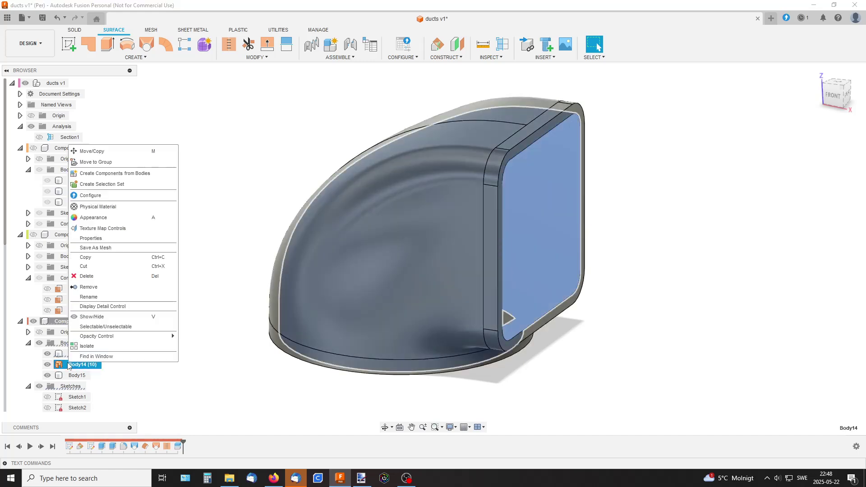
{"action": "left_click", "coordinate": [93, 289]}
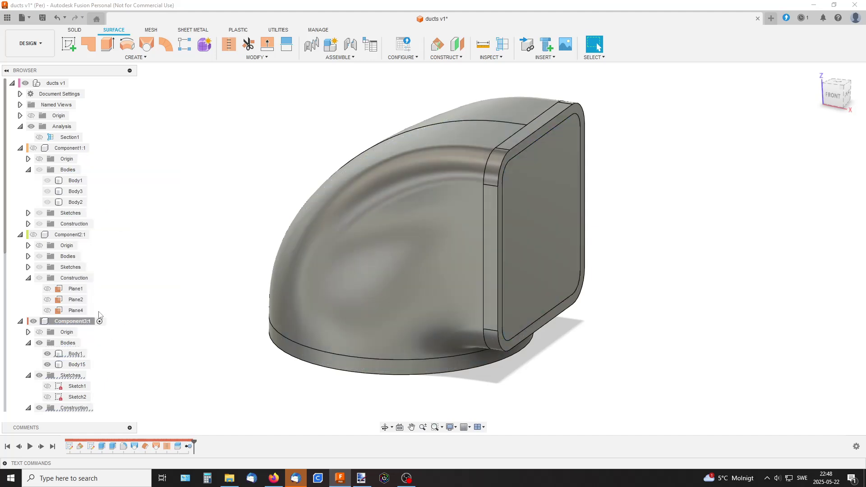
{"action": "left_click", "coordinate": [48, 354]}
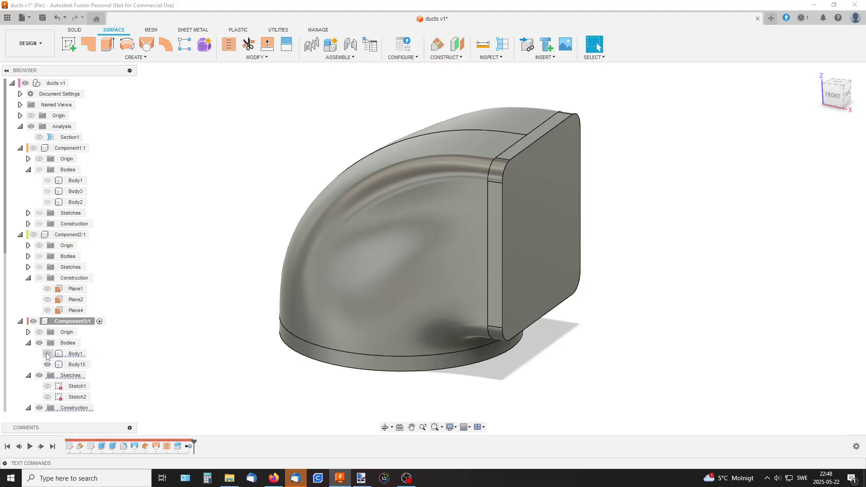
{"action": "left_click", "coordinate": [46, 354]}
{"action": "left_click", "coordinate": [54, 356]}
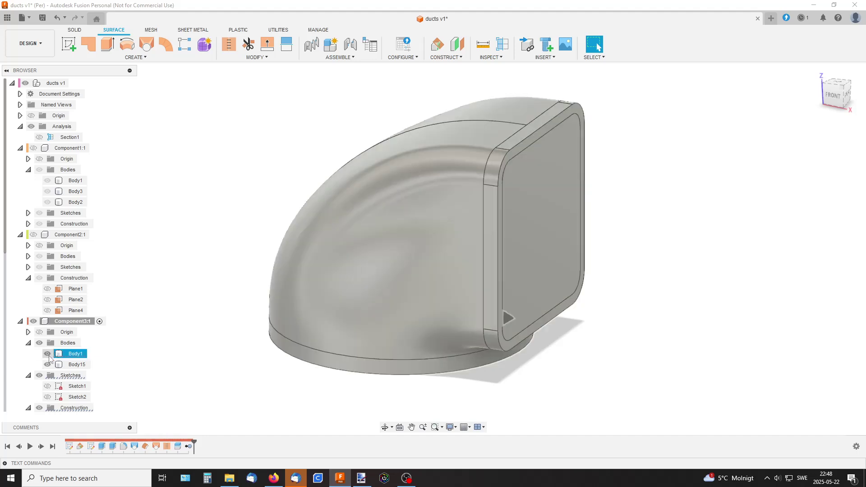
{"action": "left_click", "coordinate": [50, 363]}
{"action": "left_click", "coordinate": [48, 354]}
{"action": "left_click", "coordinate": [48, 354]}
{"action": "left_click", "coordinate": [47, 364]}
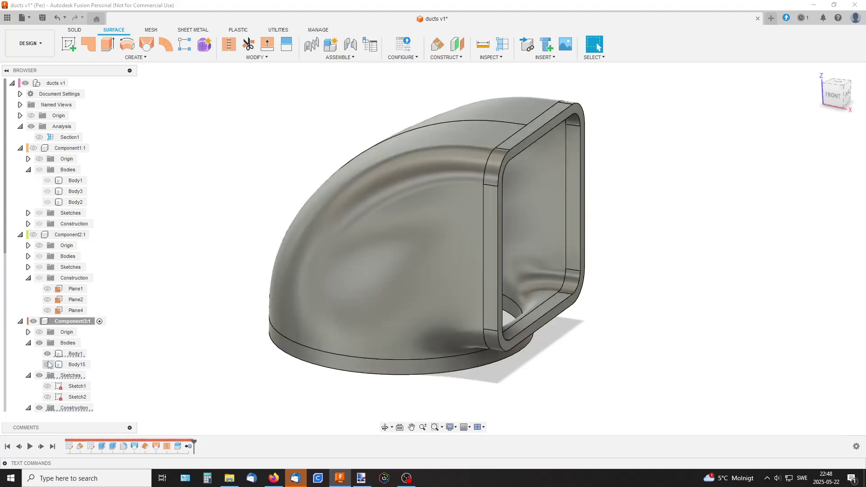
{"action": "right_click", "coordinate": [75, 366]}
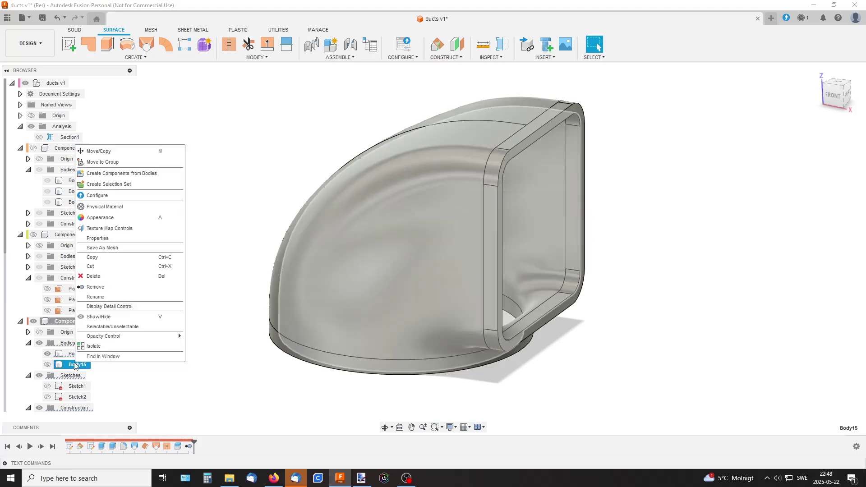
{"action": "left_click", "coordinate": [102, 287]}
Examine the hollow duct from several angles, checking its walls through the rounded rectangular and circular openings
{"action": "middle_click_drag", "start_coordinate": [665, 210], "coordinate": [639, 219], "text": "shift"}
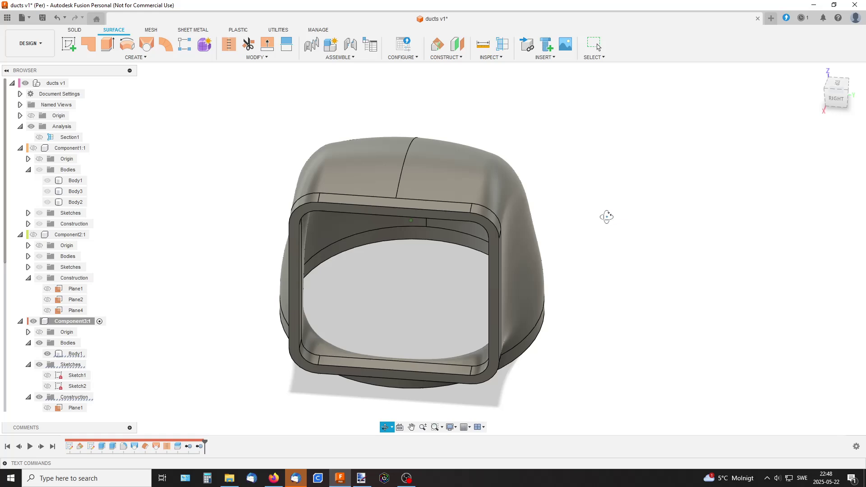
{"action": "left_click_drag", "start_coordinate": [606, 216], "coordinate": [646, 212]}
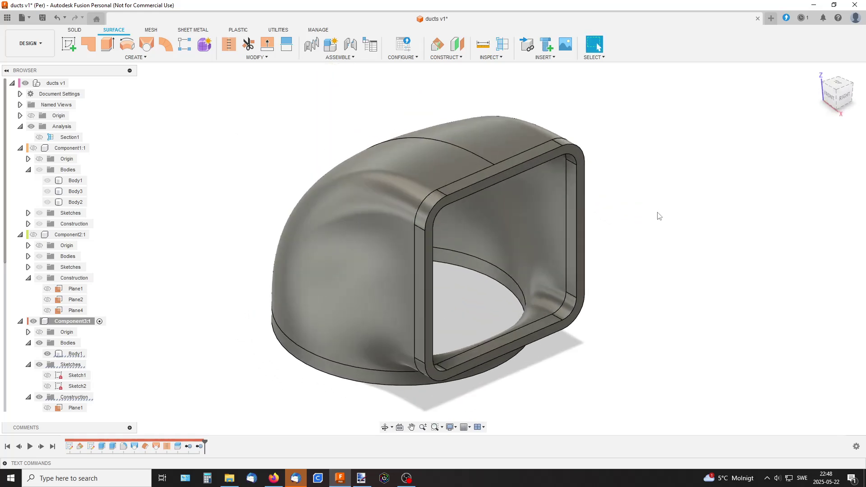
{"action": "scroll", "coordinate": [658, 213], "scroll_direction": "up", "scroll_amount": 1}
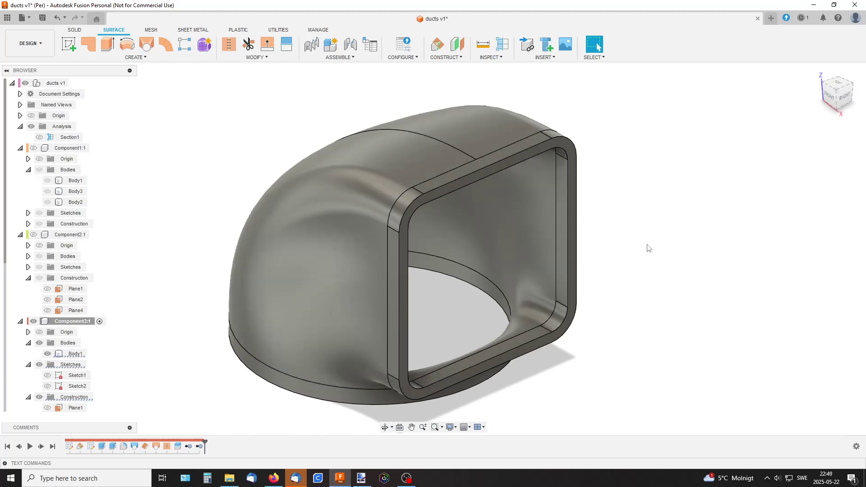
{"action": "middle_click_drag", "start_coordinate": [647, 248], "coordinate": [659, 237], "text": "shift"}
{"action": "middle_click_drag", "start_coordinate": [586, 251], "coordinate": [605, 230], "text": "shift"}
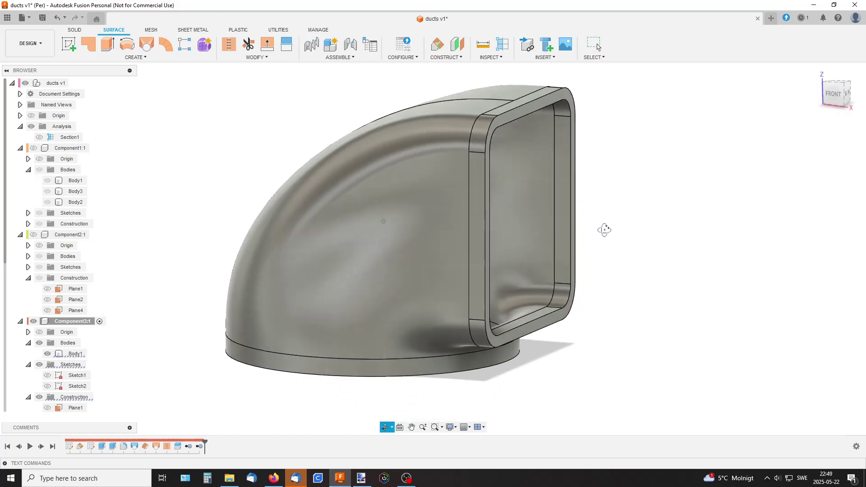
{"action": "left_click_drag", "start_coordinate": [604, 230], "coordinate": [600, 228]}
{"action": "middle_click_drag", "start_coordinate": [606, 218], "coordinate": [603, 220], "text": "shift"}
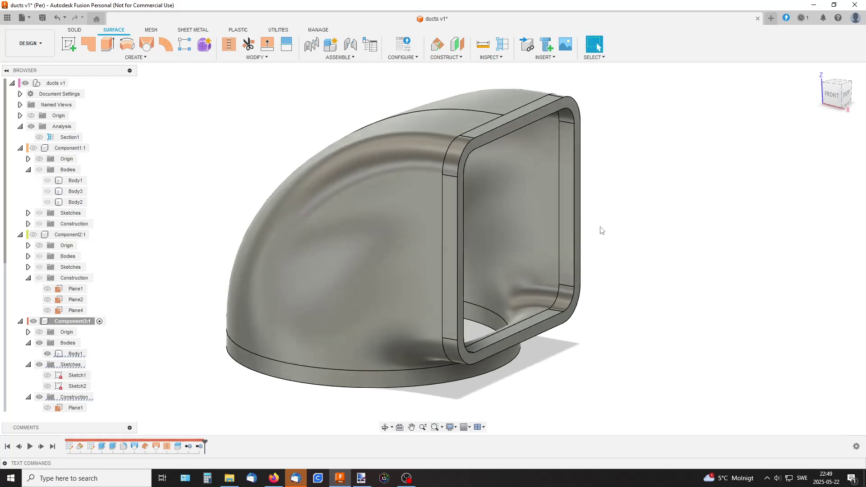
Switch back to the solid modelling tools and hide Component3 with its hollow duct
{"action": "left_click", "coordinate": [74, 31]}
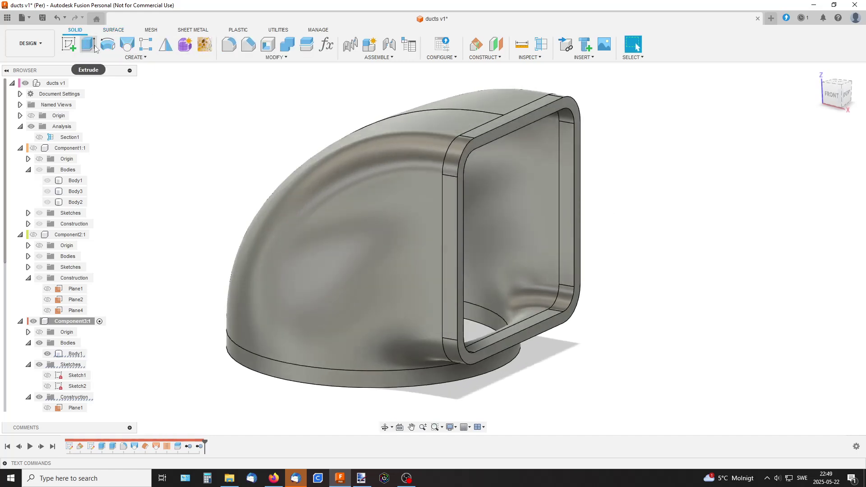
{"action": "middle_click_drag", "start_coordinate": [604, 151], "coordinate": [605, 158], "text": "shift"}
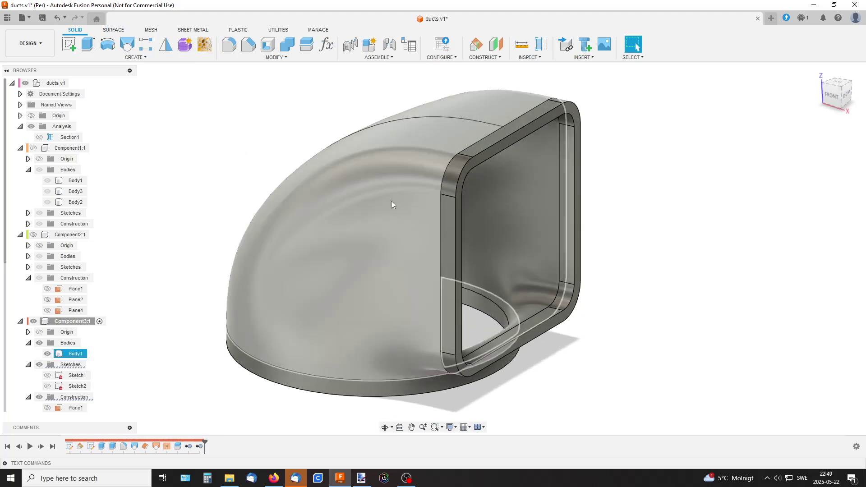
{"action": "middle_click_drag", "start_coordinate": [392, 201], "coordinate": [642, 183], "text": "shift"}
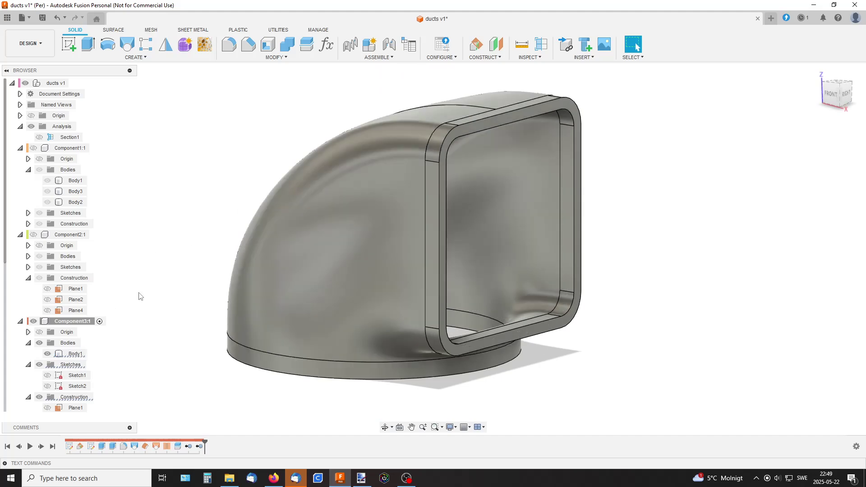
{"action": "middle_click_drag", "start_coordinate": [115, 311], "coordinate": [133, 284]}
{"action": "left_click", "coordinate": [34, 321]}
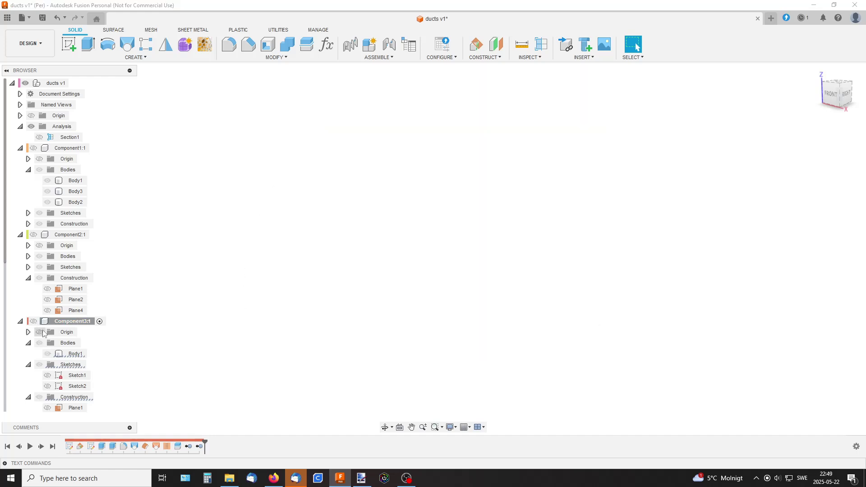
Show Component4 with its solid offset duct and make it the active component
{"action": "scroll", "coordinate": [76, 375], "scroll_direction": "down", "scroll_amount": 4}
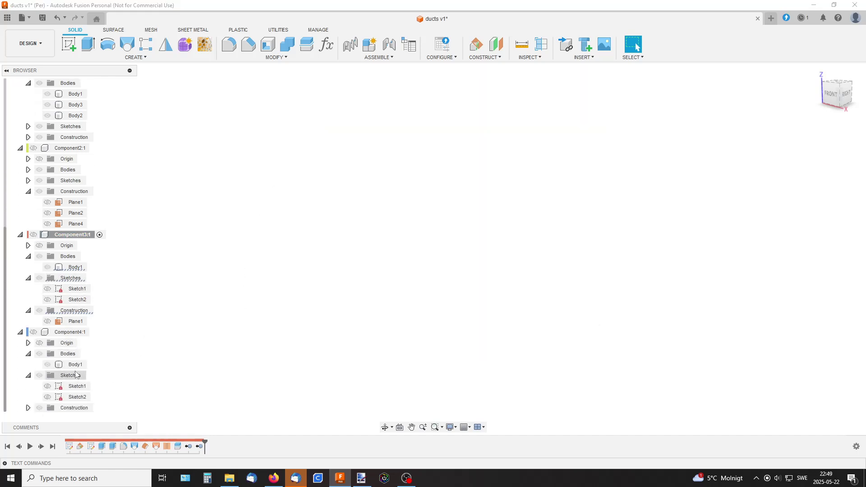
{"action": "left_click", "coordinate": [33, 332]}
{"action": "left_click", "coordinate": [68, 333]}
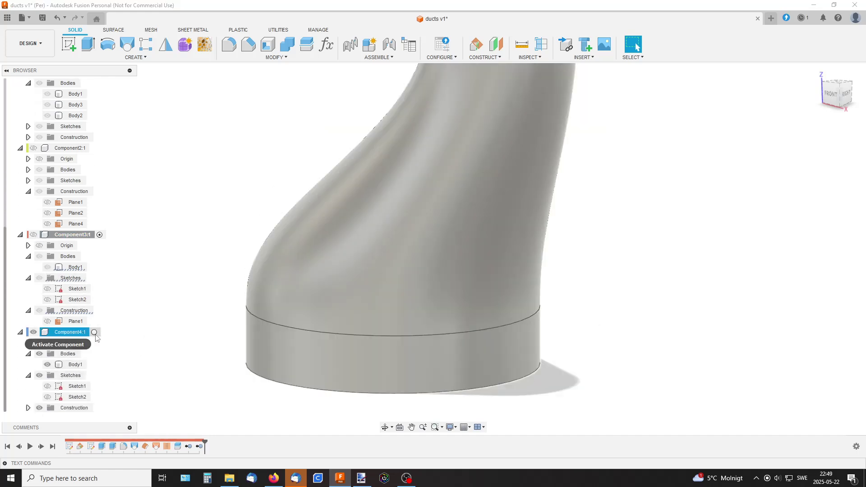
{"action": "left_click", "coordinate": [95, 333]}
{"action": "scroll", "coordinate": [541, 253], "scroll_direction": "down", "scroll_amount": 3}
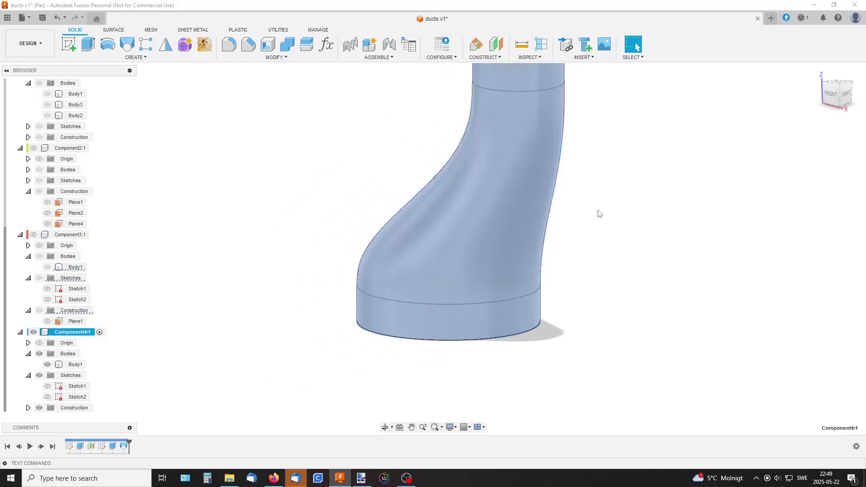
{"action": "middle_click_drag", "start_coordinate": [637, 192], "coordinate": [573, 208], "text": "shift"}
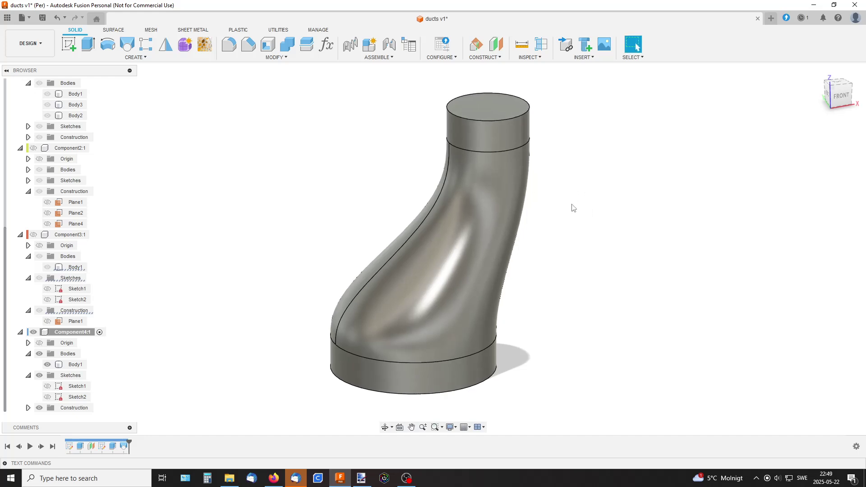
{"action": "middle_click_drag", "start_coordinate": [333, 176], "coordinate": [336, 182], "text": "shift"}
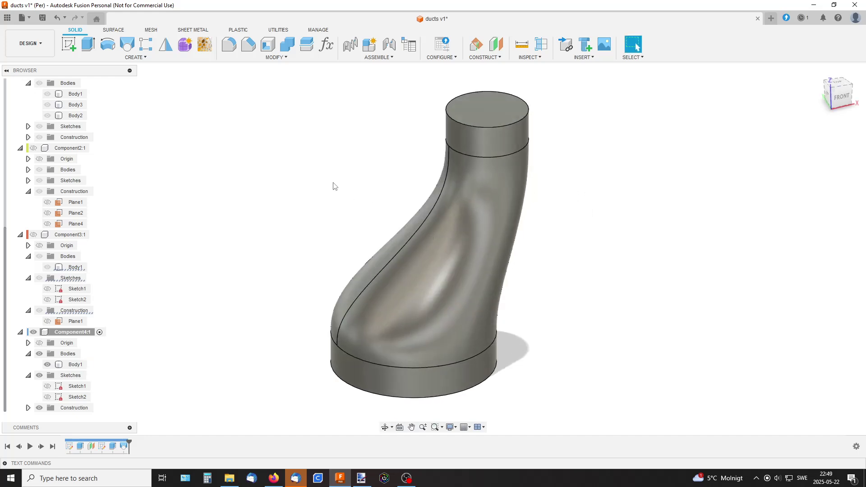
Circular-pattern the duct body around the vertical axis through its wide base, with full distribution and a quantity of 3
{"action": "left_click", "coordinate": [147, 45]}
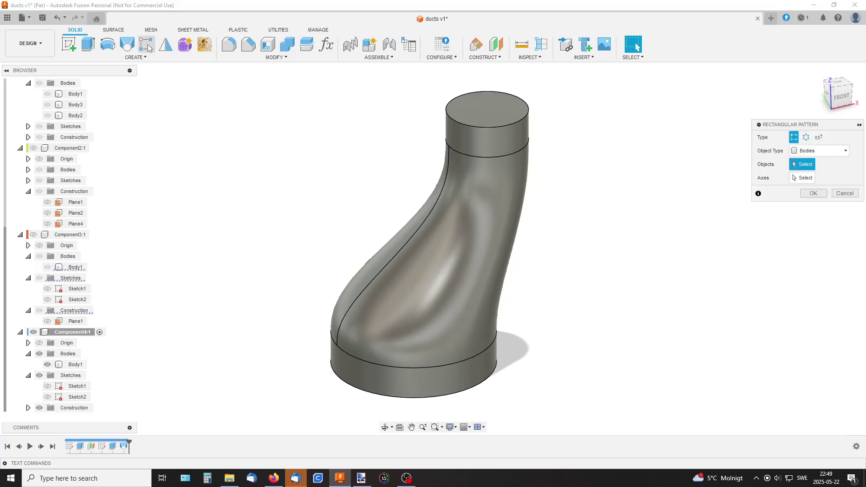
{"action": "left_click", "coordinate": [806, 138]}
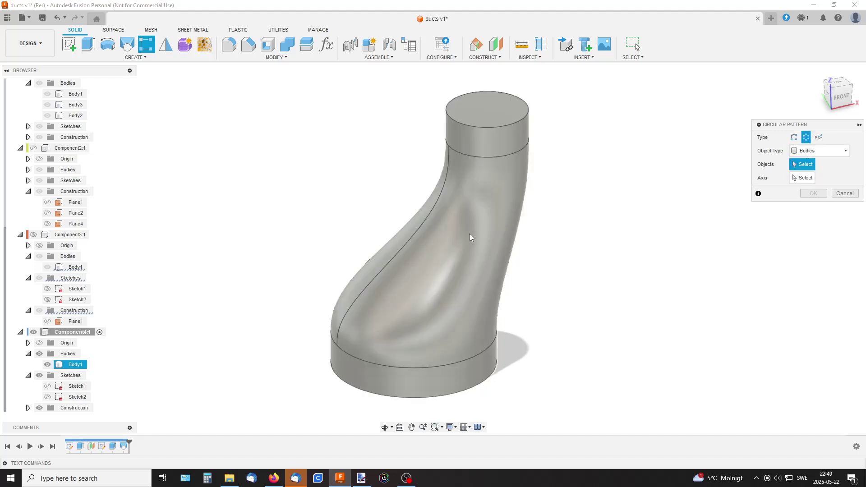
{"action": "left_click", "coordinate": [483, 236]}
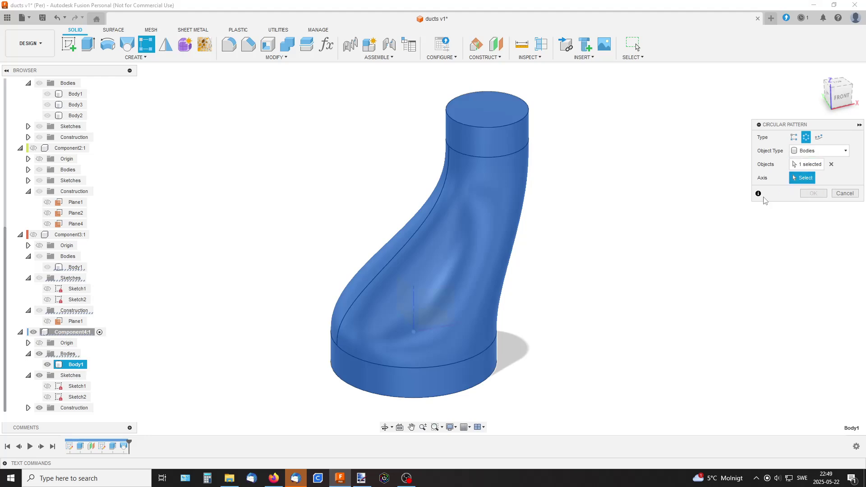
{"action": "left_click", "coordinate": [416, 305]}
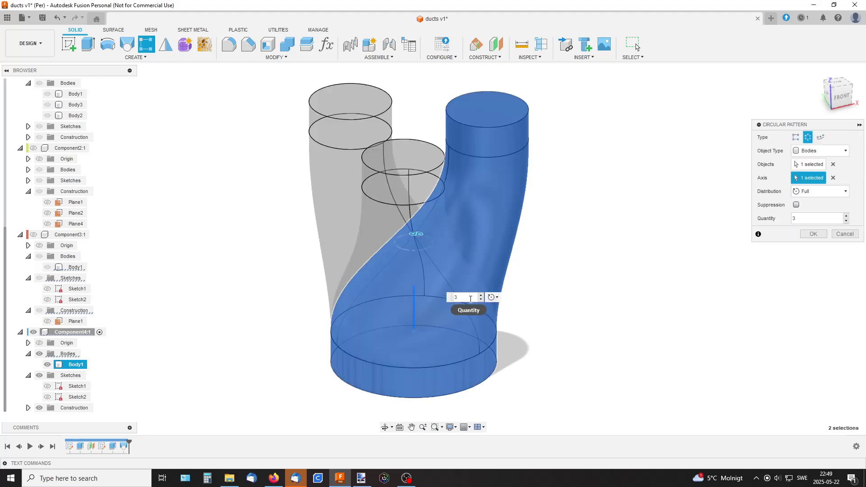
{"action": "left_click", "coordinate": [813, 234]}
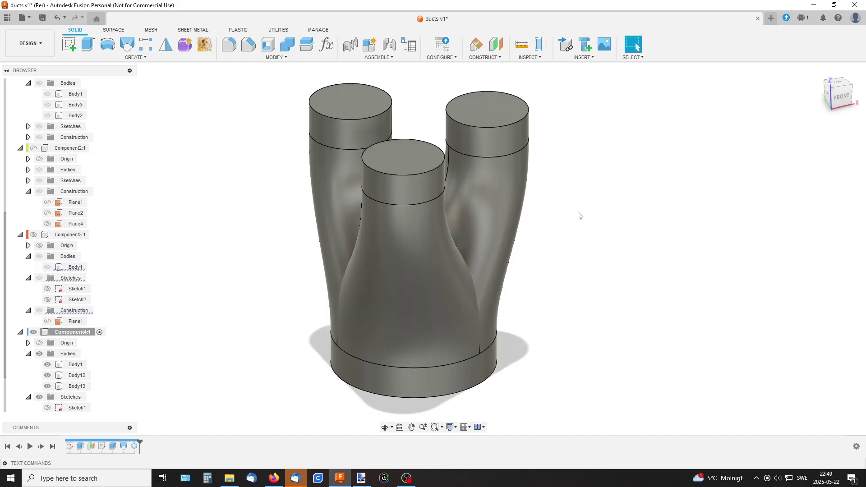
Combine the three patterned duct bodies into one with a Join operation, without keeping the tool bodies
{"action": "middle_click_drag", "start_coordinate": [603, 187], "coordinate": [592, 191], "text": "shift"}
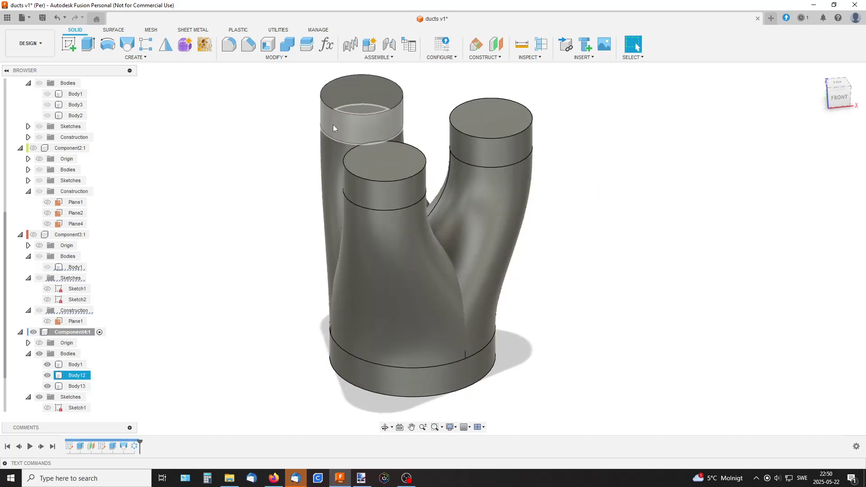
{"action": "left_click", "coordinate": [285, 47]}
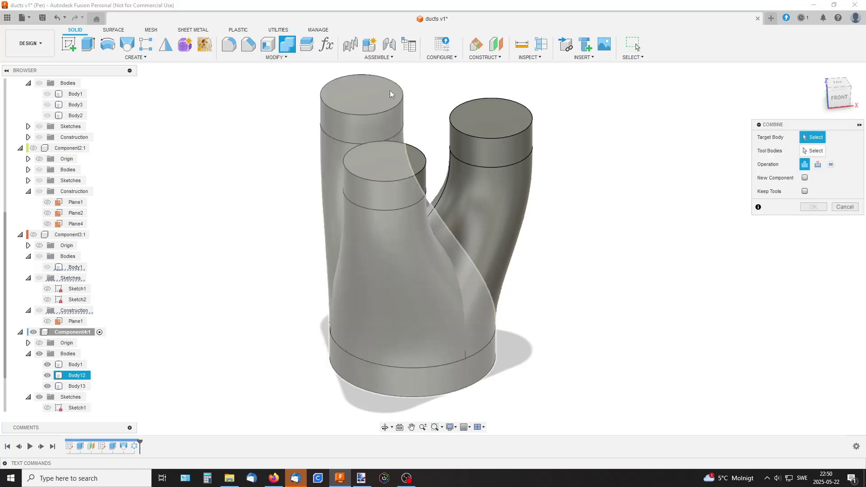
{"action": "left_click", "coordinate": [499, 133]}
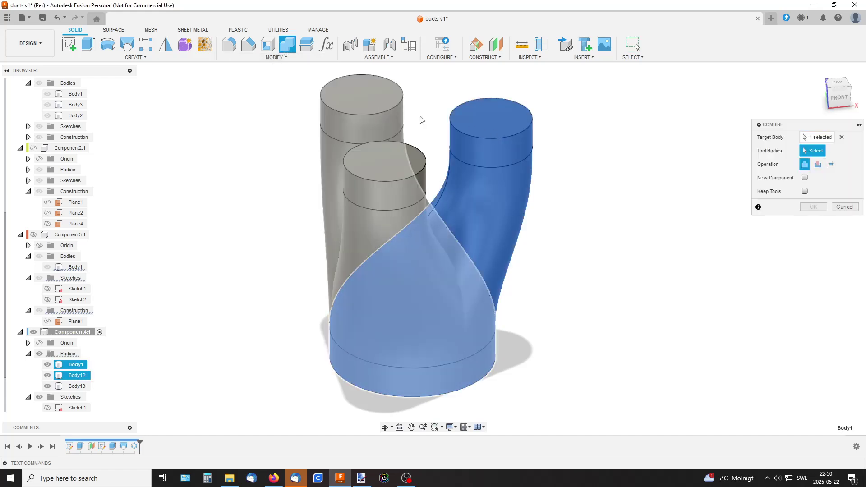
{"action": "left_click", "coordinate": [417, 149]}
{"action": "middle_click_drag", "start_coordinate": [586, 146], "coordinate": [397, 193], "text": "shift"}
{"action": "left_click", "coordinate": [378, 195]}
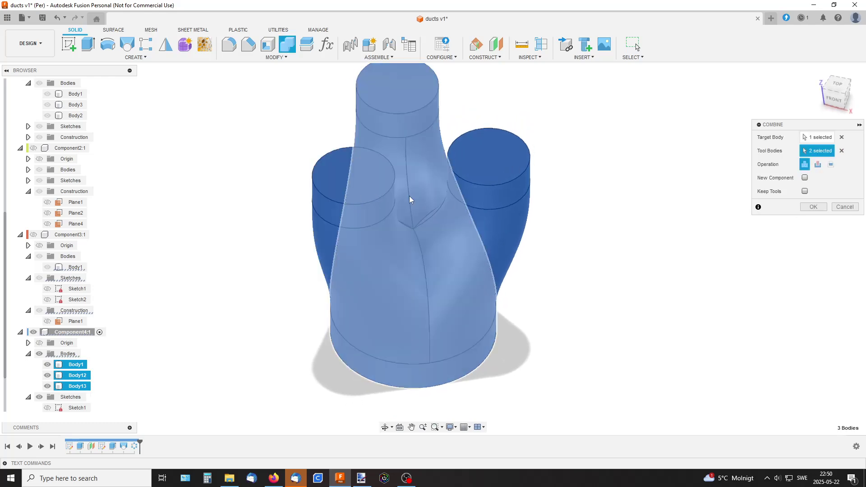
{"action": "middle_click_drag", "start_coordinate": [526, 197], "coordinate": [571, 193], "text": "shift"}
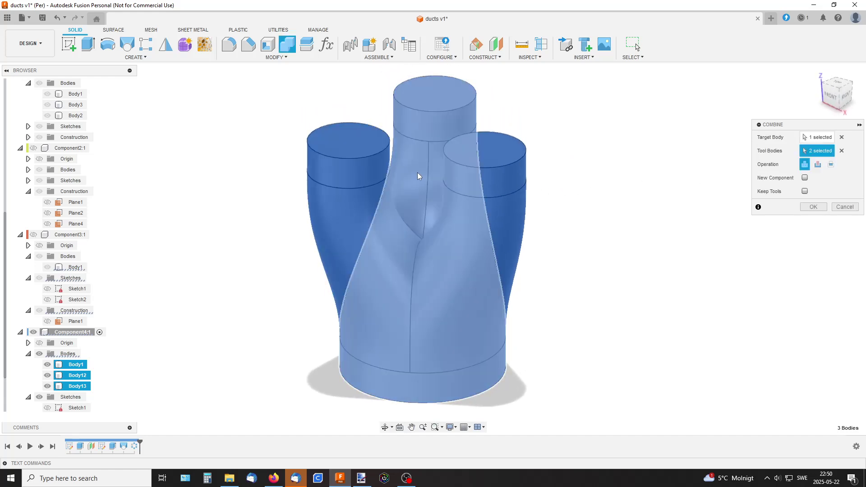
{"action": "middle_click_drag", "start_coordinate": [586, 178], "coordinate": [594, 196], "text": "shift"}
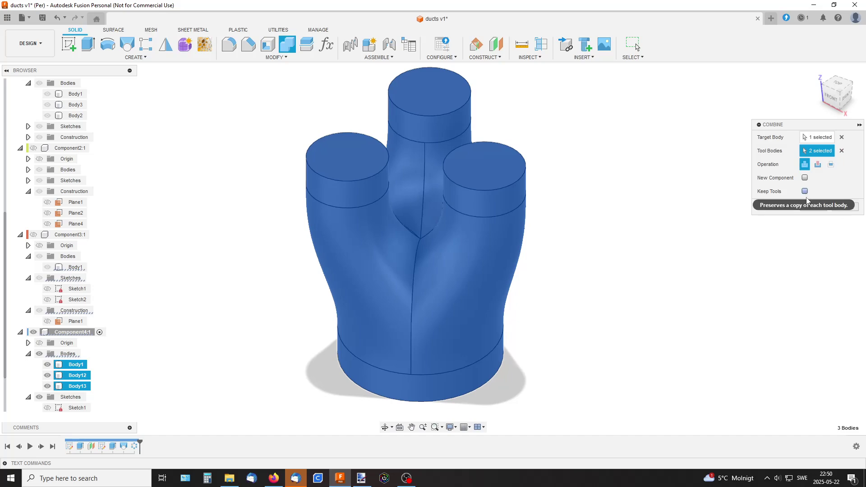
{"action": "left_click", "coordinate": [814, 210]}
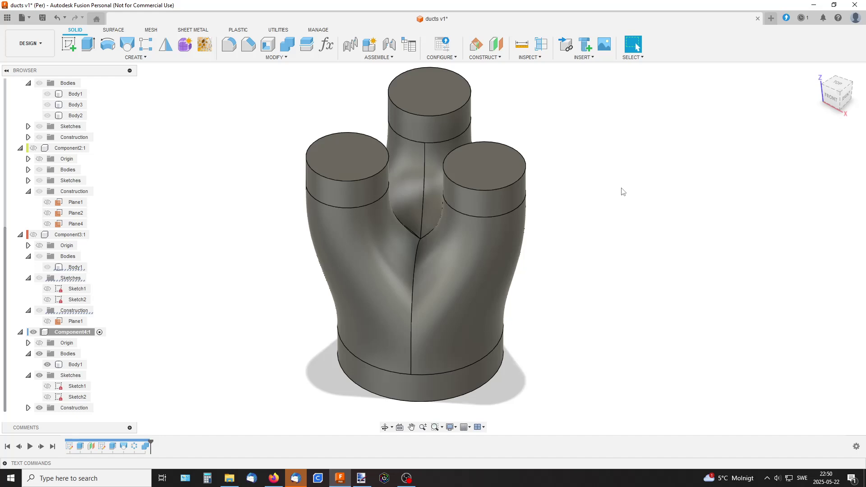
Fillet the three seam edges where the duct branches meet with a constant radius of about 4 mm
{"action": "middle_click_drag", "start_coordinate": [622, 192], "coordinate": [588, 165], "text": "shift"}
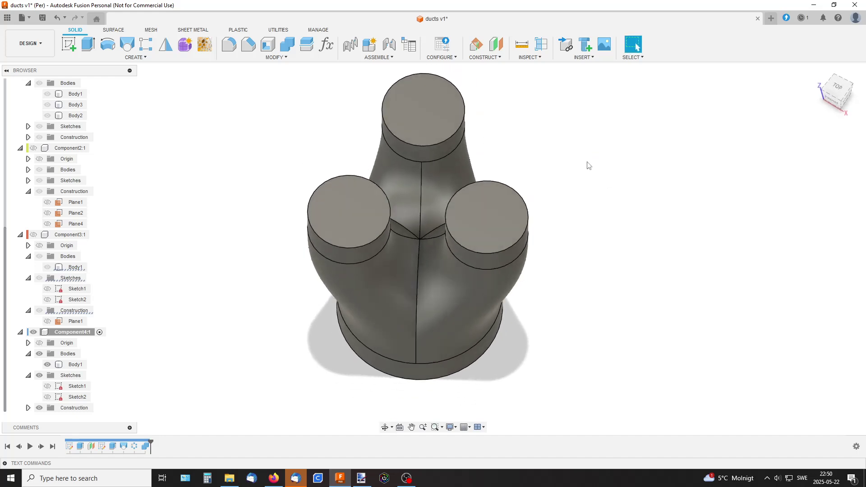
{"action": "left_click", "coordinate": [229, 45]}
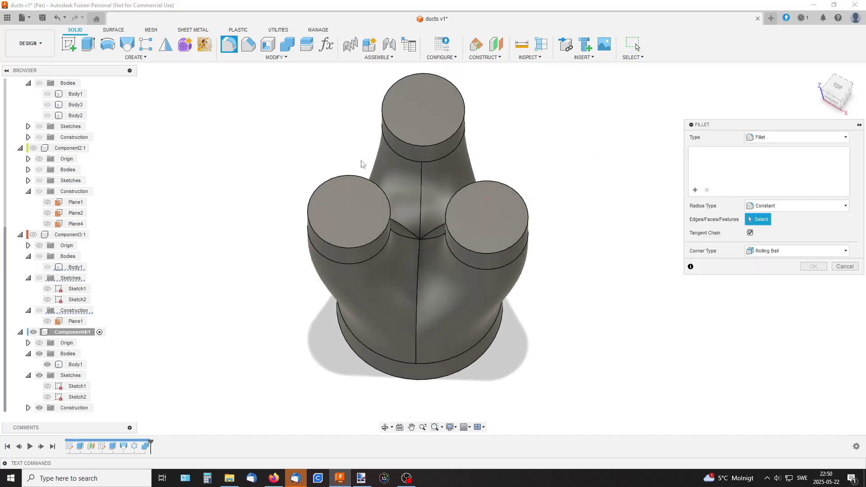
{"action": "left_click", "coordinate": [431, 233]}
{"action": "left_click", "coordinate": [409, 230]}
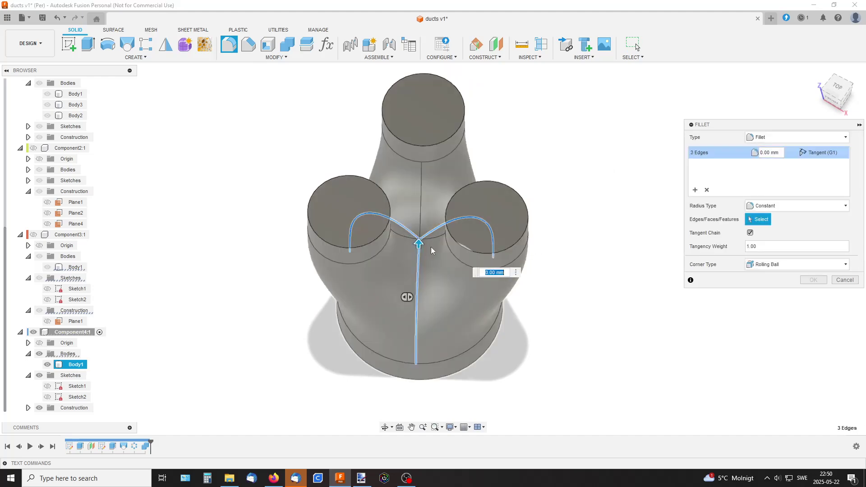
{"action": "middle_click_drag", "start_coordinate": [437, 243], "coordinate": [489, 180], "text": "shift"}
{"action": "scroll", "coordinate": [456, 232], "scroll_direction": "up", "scroll_amount": 2}
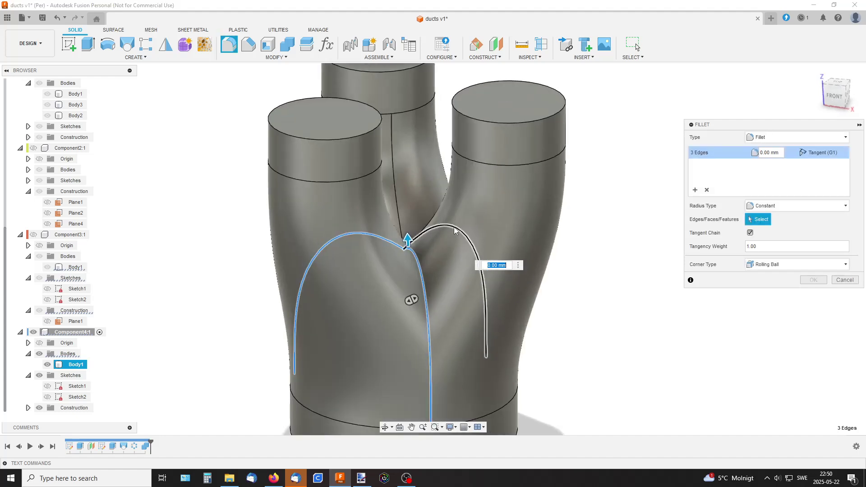
{"action": "left_click_drag", "start_coordinate": [407, 239], "coordinate": [406, 232]}
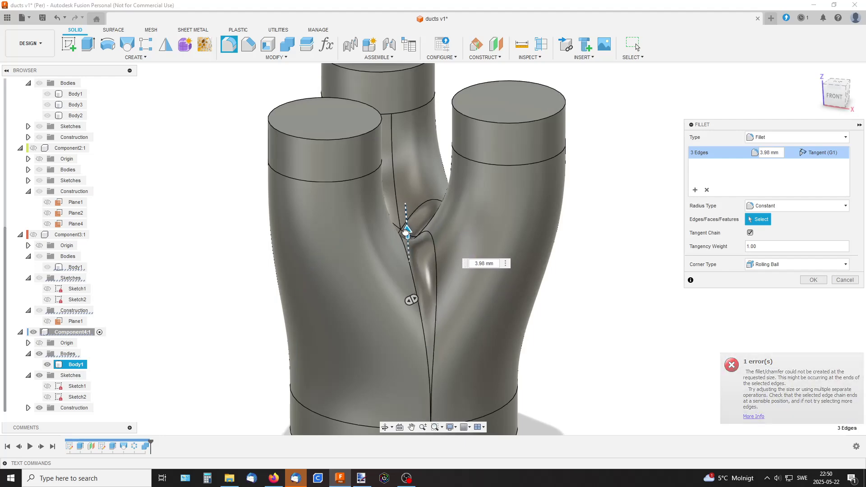
{"action": "left_click", "coordinate": [813, 279]}
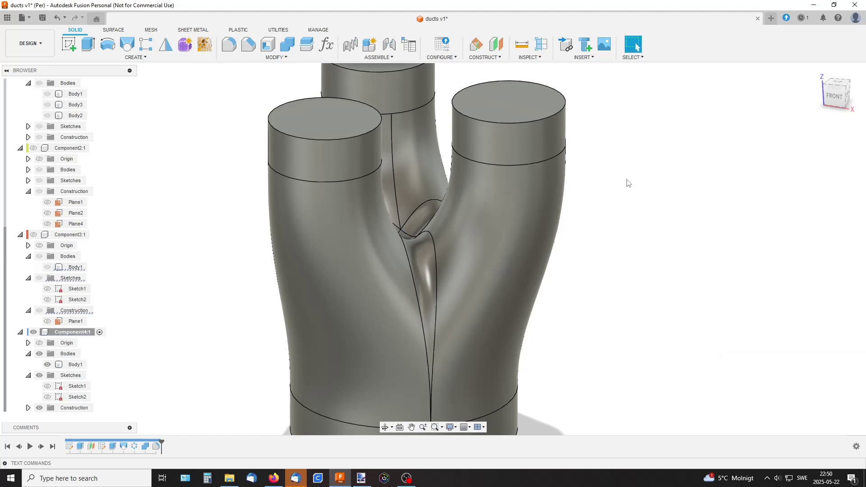
Shell the three-branch duct to a 3 mm inside thickness, opening the three upper circular faces and the base face
{"action": "middle_click_drag", "start_coordinate": [629, 184], "coordinate": [627, 196], "text": "shift"}
{"action": "scroll", "coordinate": [628, 195], "scroll_direction": "down", "scroll_amount": 3}
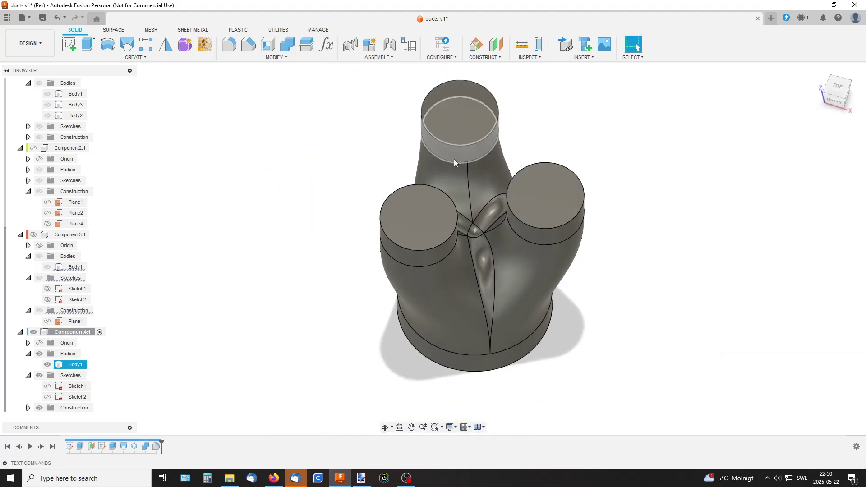
{"action": "left_click", "coordinate": [267, 45]}
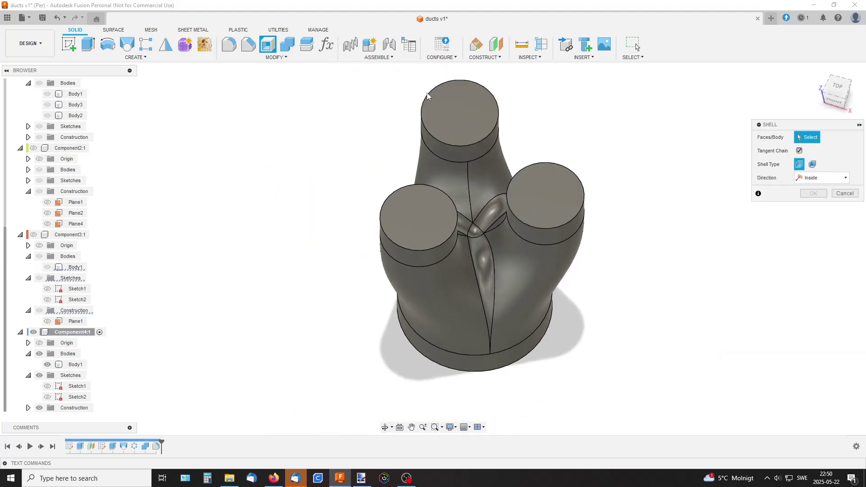
{"action": "left_click", "coordinate": [474, 106]}
{"action": "left_click", "coordinate": [533, 176]}
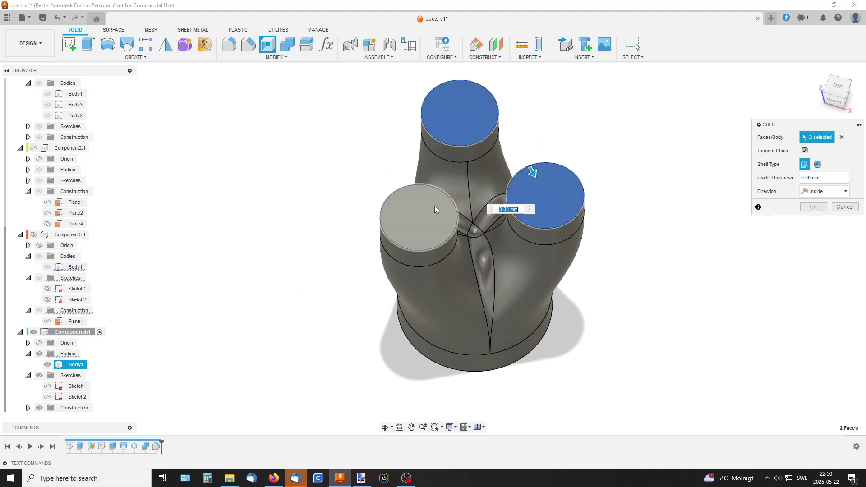
{"action": "left_click", "coordinate": [397, 199]}
{"action": "middle_click_drag", "start_coordinate": [609, 167], "coordinate": [595, 87], "text": "shift"}
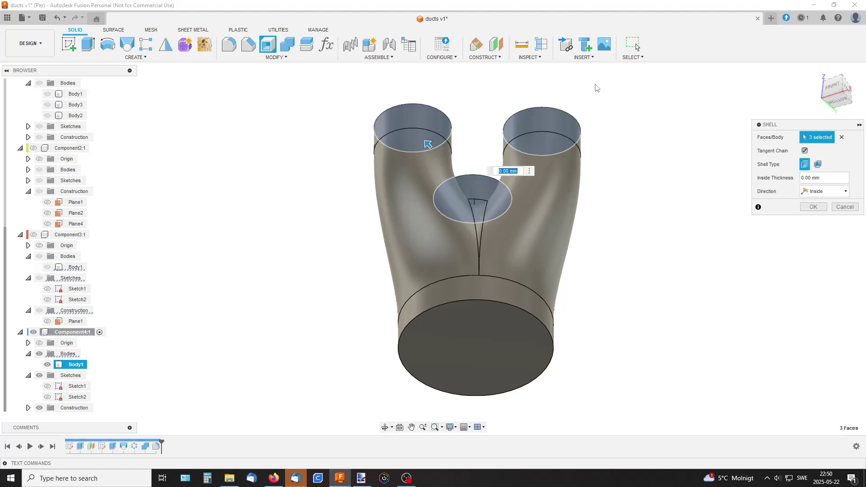
{"action": "left_click", "coordinate": [474, 350]}
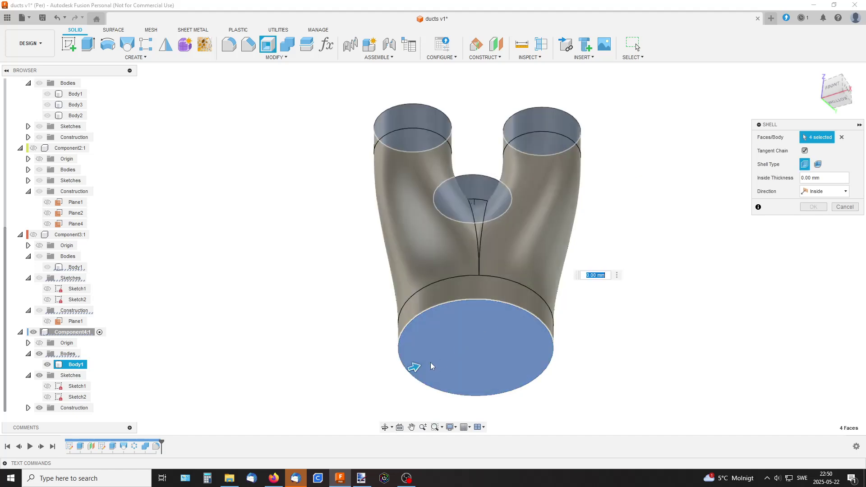
{"action": "left_click_drag", "start_coordinate": [415, 368], "coordinate": [493, 346]}
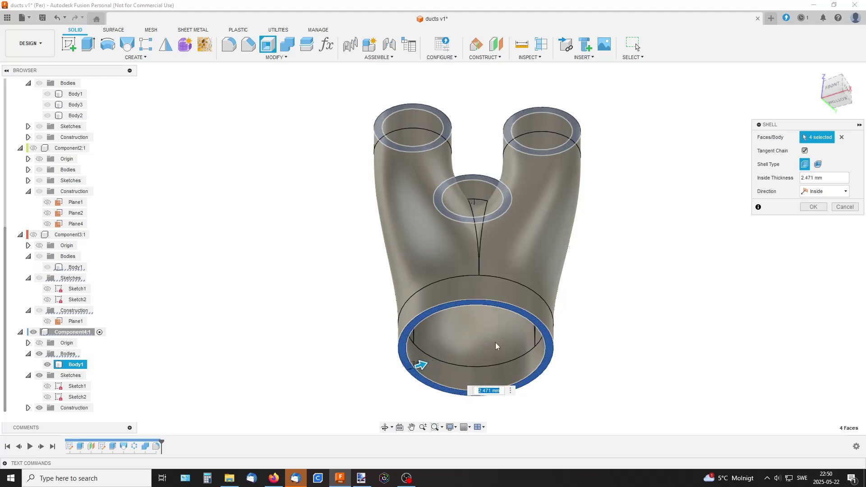
{"action": "type", "text": "3"}
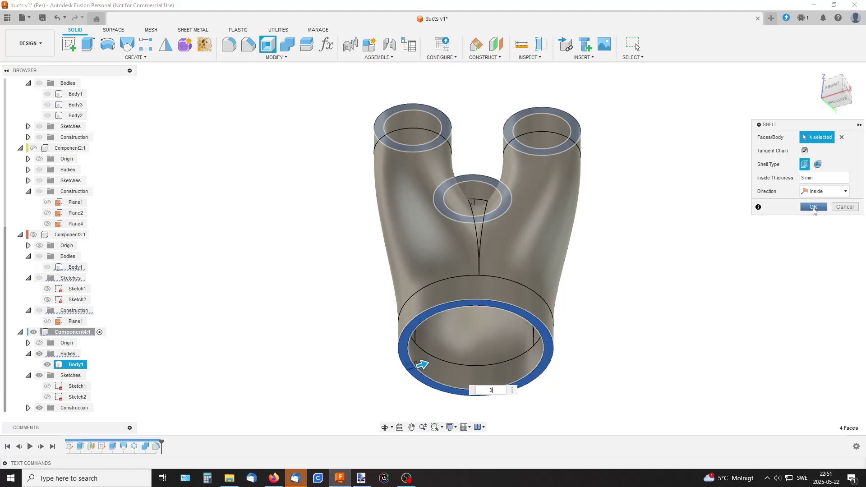
{"action": "key", "text": "Return"}
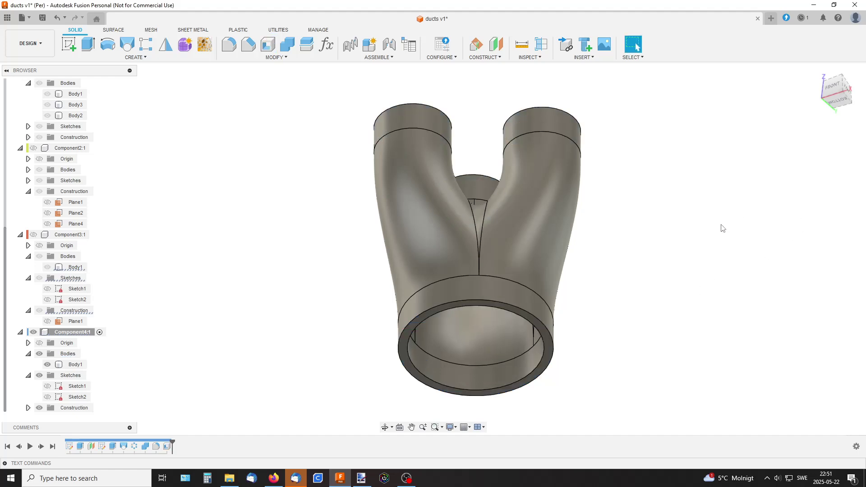
{"action": "middle_click_drag", "start_coordinate": [654, 139], "coordinate": [630, 193], "text": "shift"}
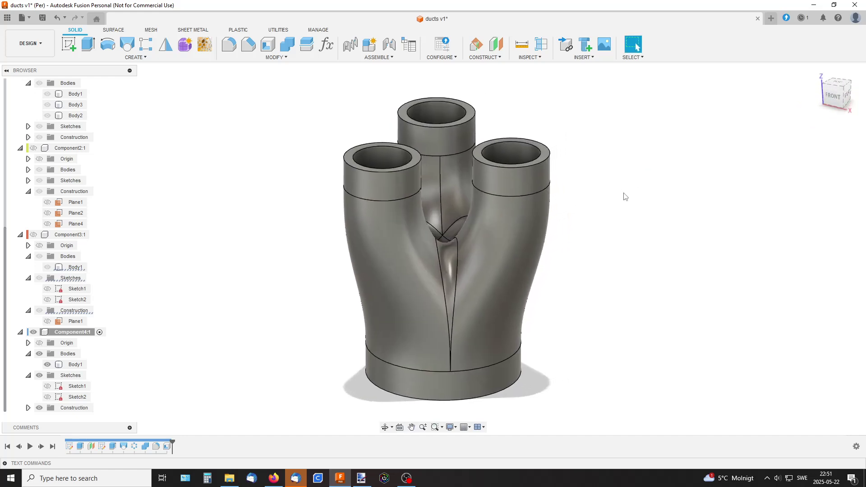